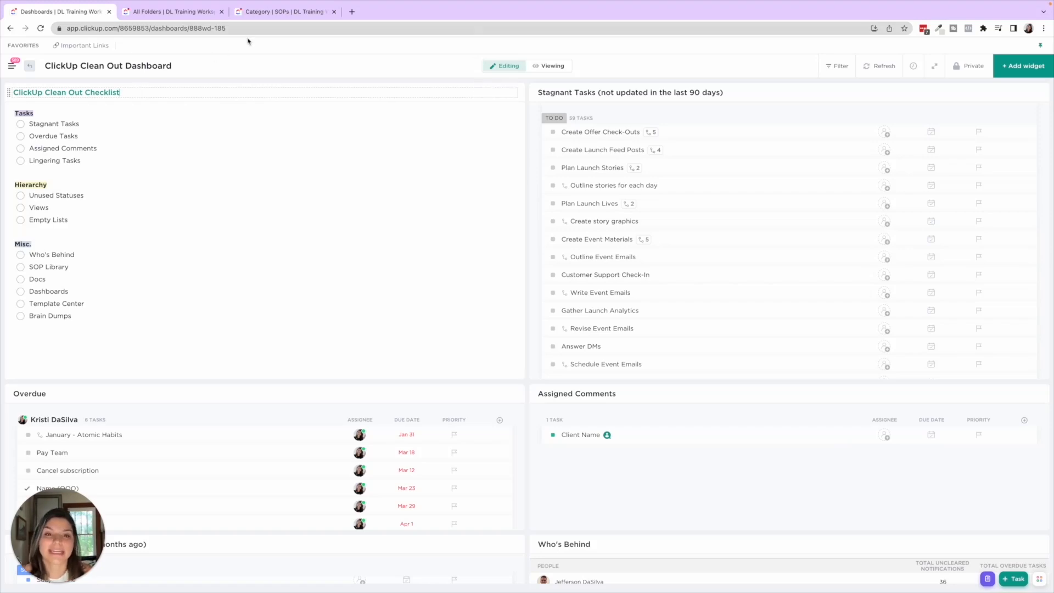
Review the tasks listed in the Stagnant Tasks widget and inspect its date-updated filter
scroll(713, 172, "up", 1)
scroll(712, 172, "up", 10)
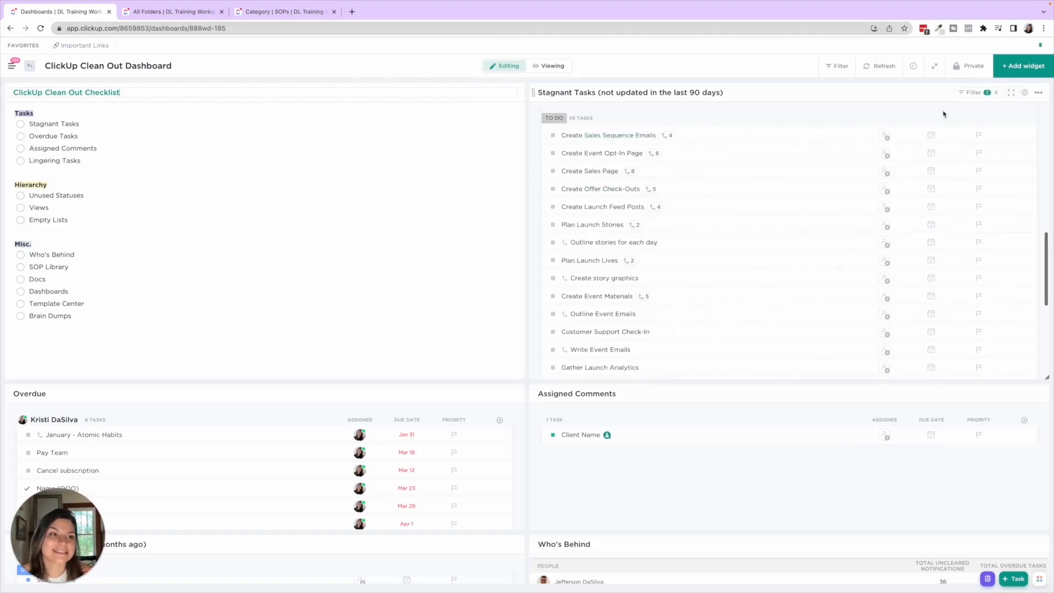
scroll(539, 267, "down", 8)
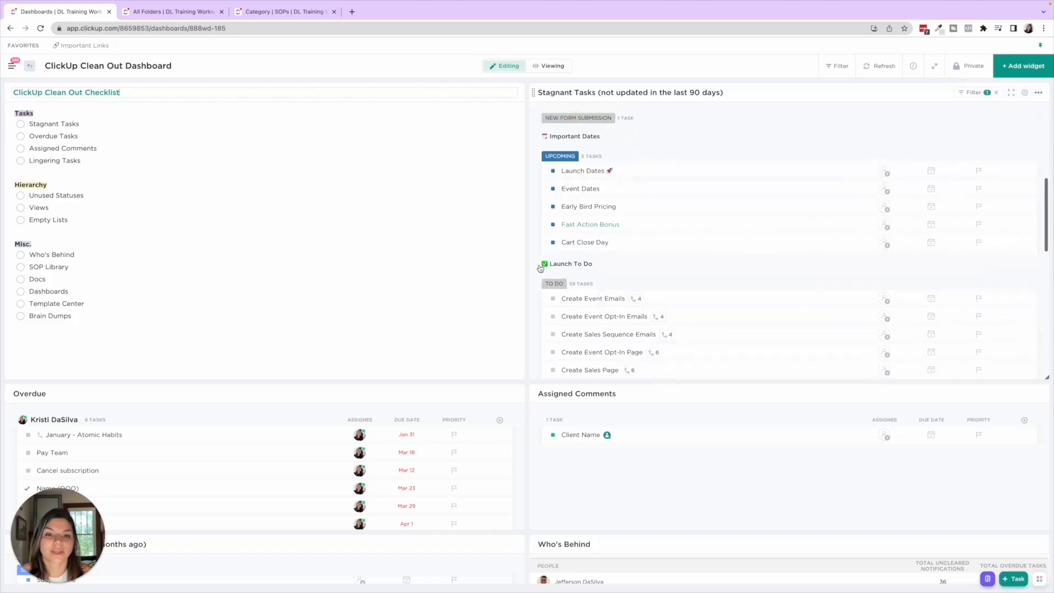
scroll(468, 367, "down", 3)
scroll(535, 368, "up", 3)
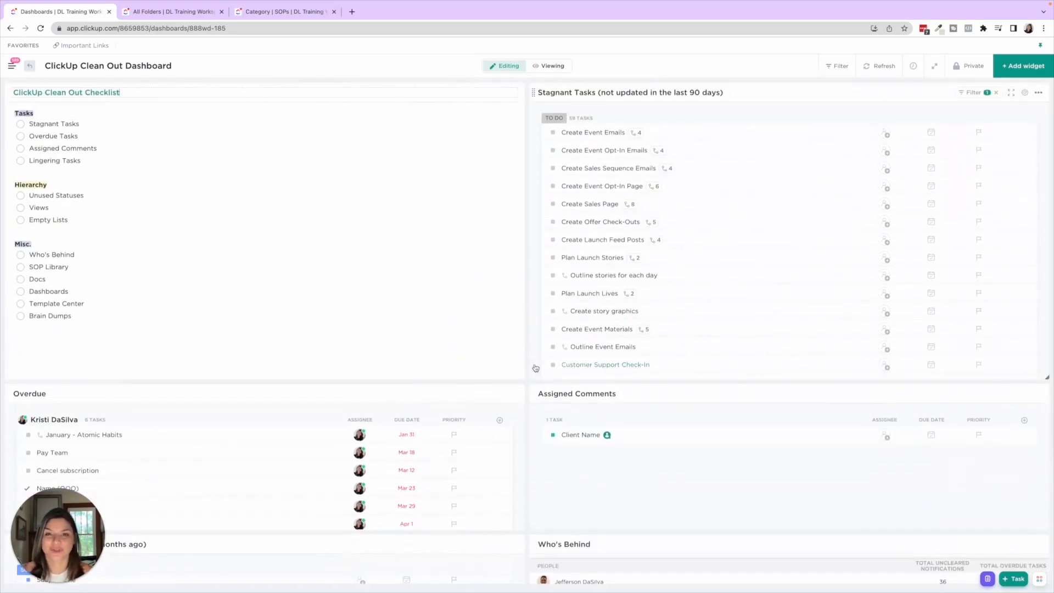
left_click(976, 96)
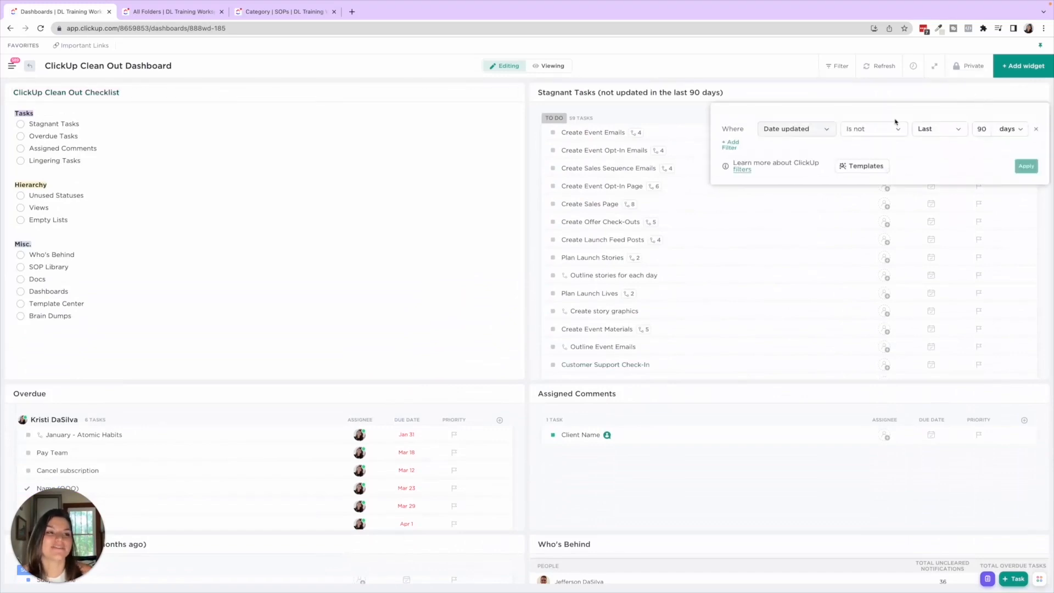
left_click(844, 90)
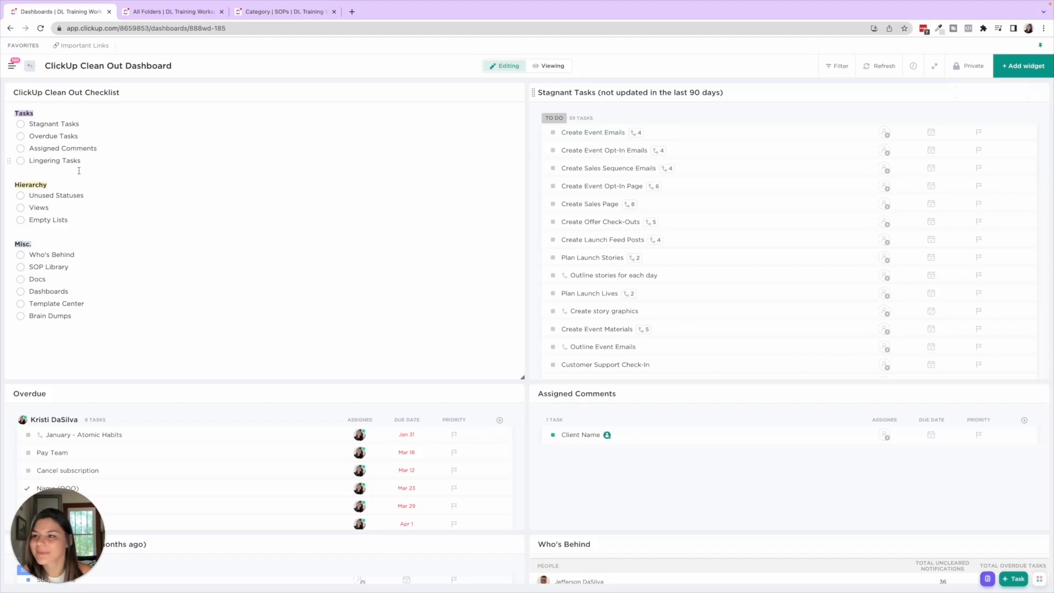
Look over the ClickUp Clean Out Checklist and the Overdue, Assigned Comments, Lingering and Who's Behind widgets
left_click(103, 147)
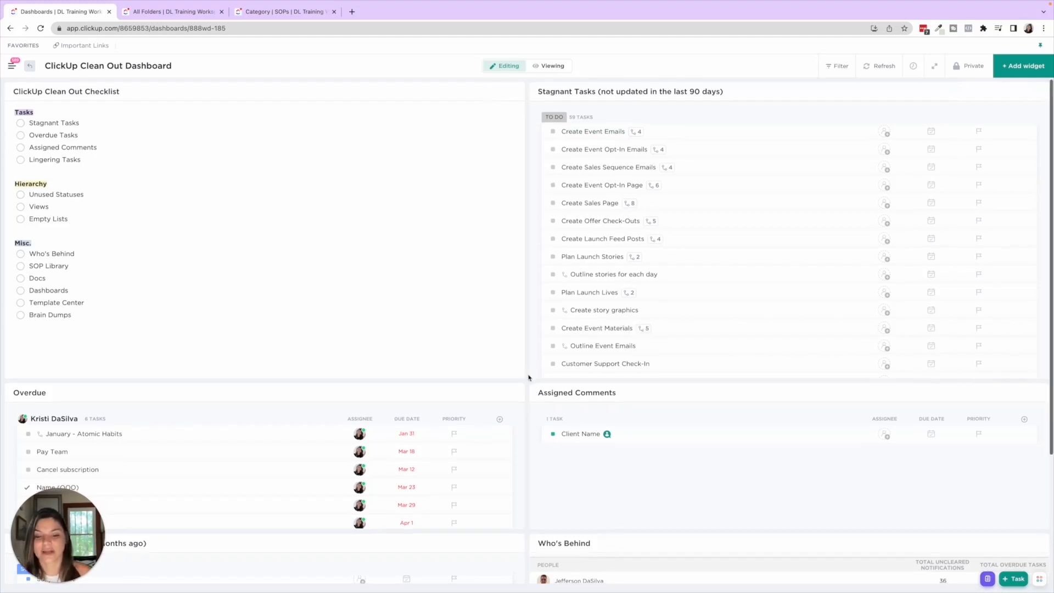
scroll(493, 359, "down", 3)
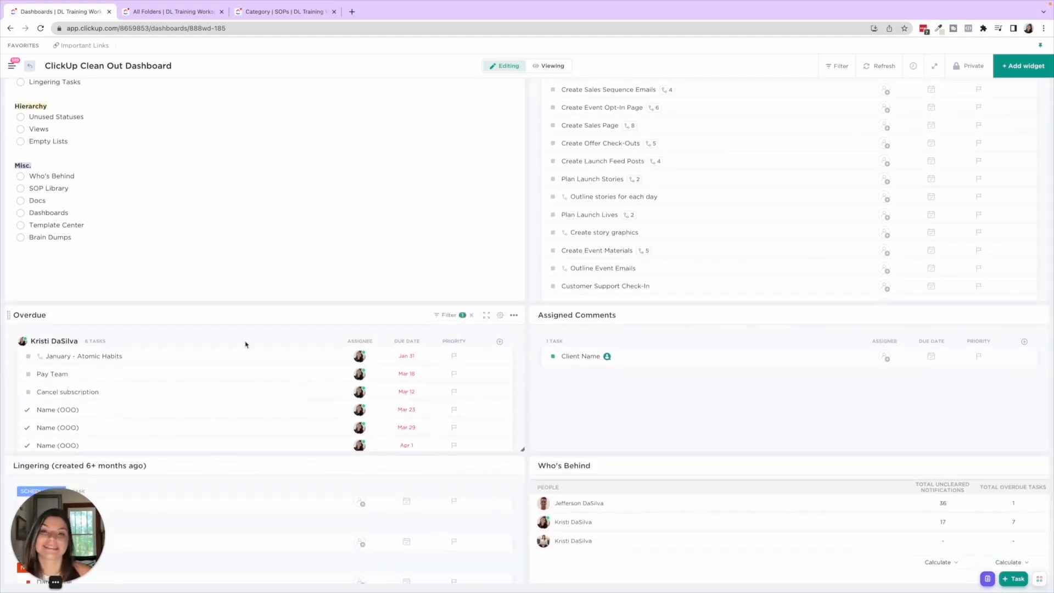
scroll(245, 342, "up", 3)
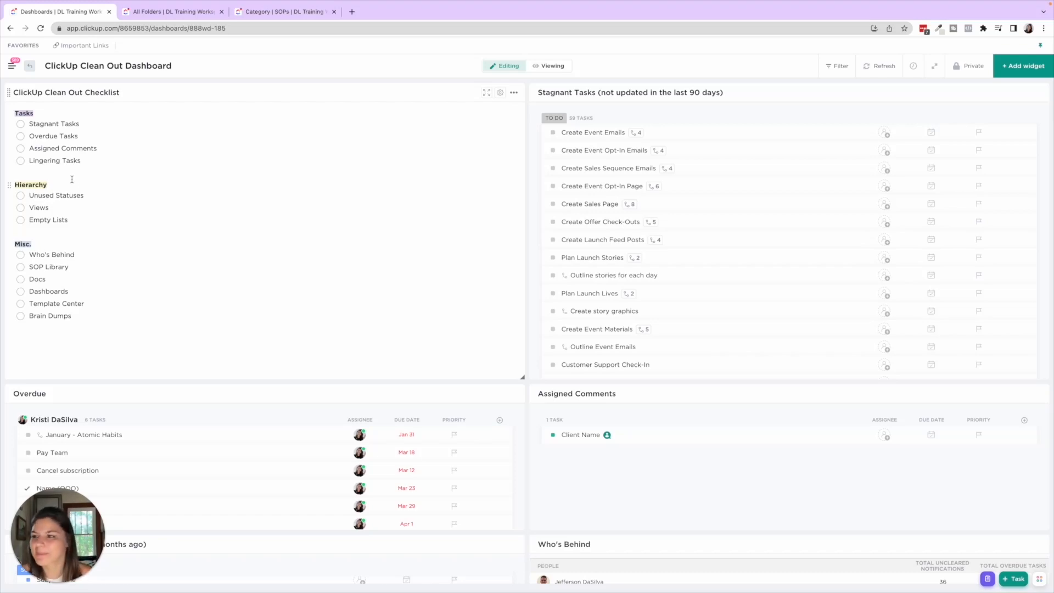
scroll(72, 179, "down", 1)
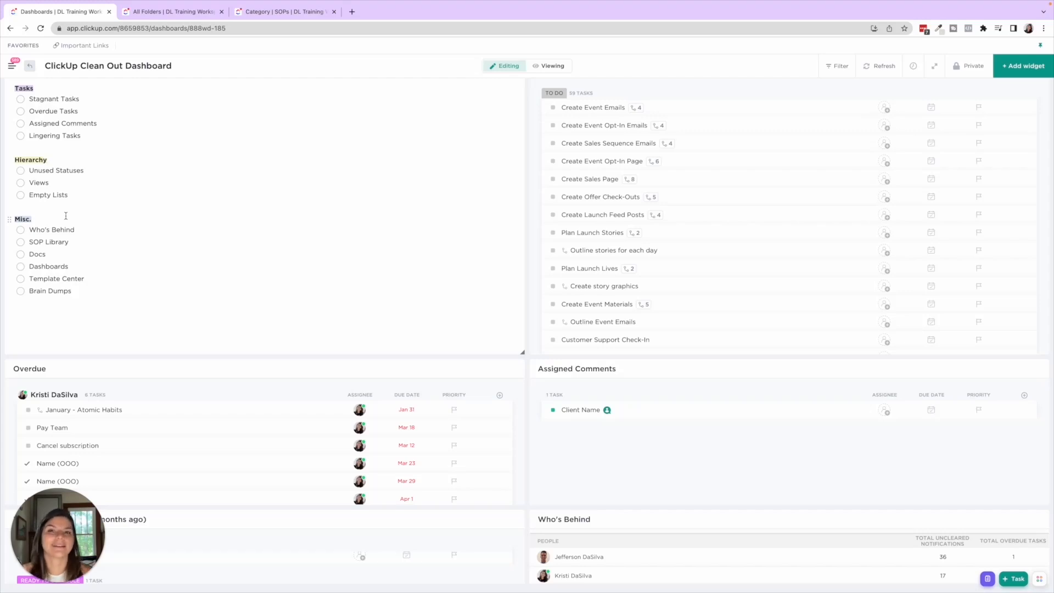
scroll(116, 200, "up", 1)
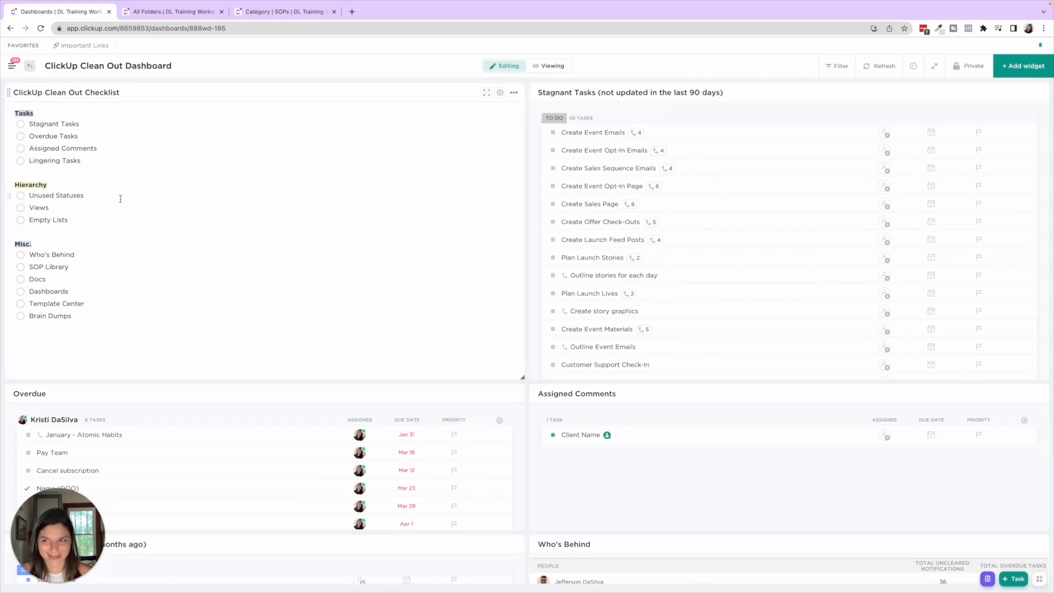
Create a new dashboard under My Dashboards from the browser tab showing the Operations Space
left_click(186, 17)
left_click(67, 201)
left_click(68, 226)
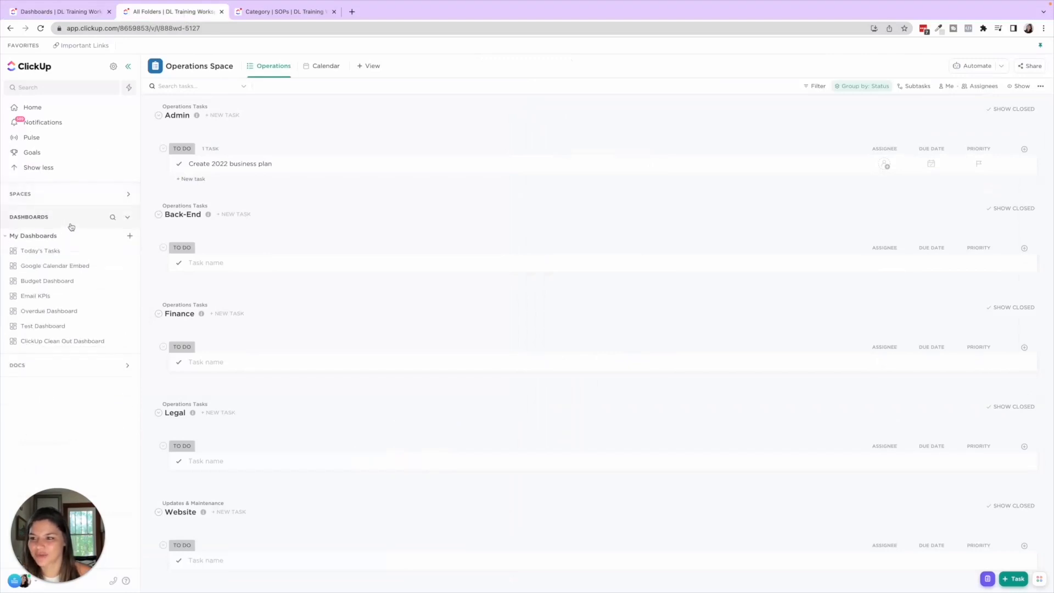
left_click(130, 237)
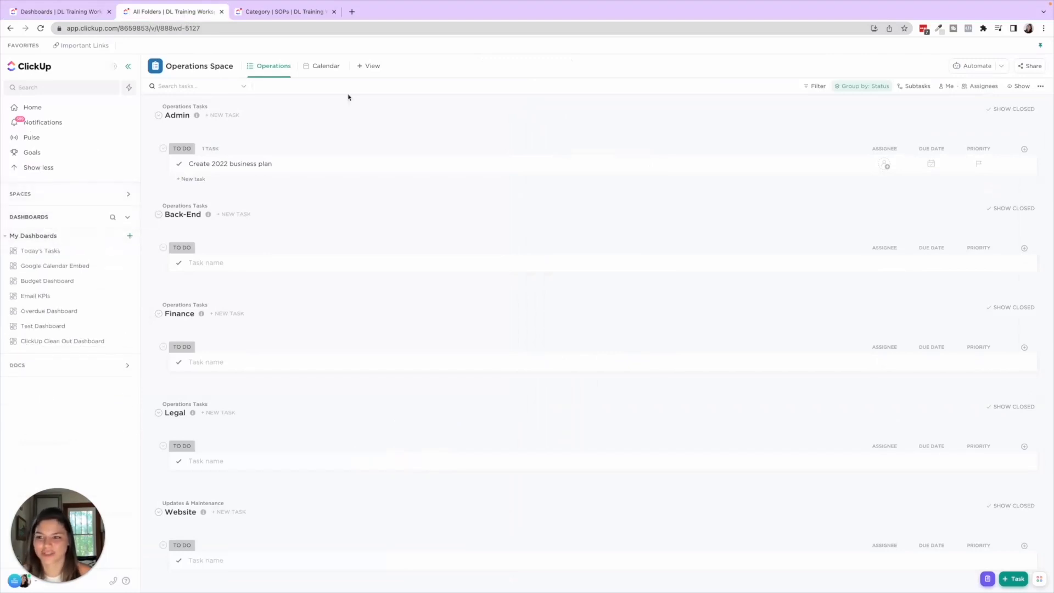
Name the new dashboard CU CO #2
type("Click")
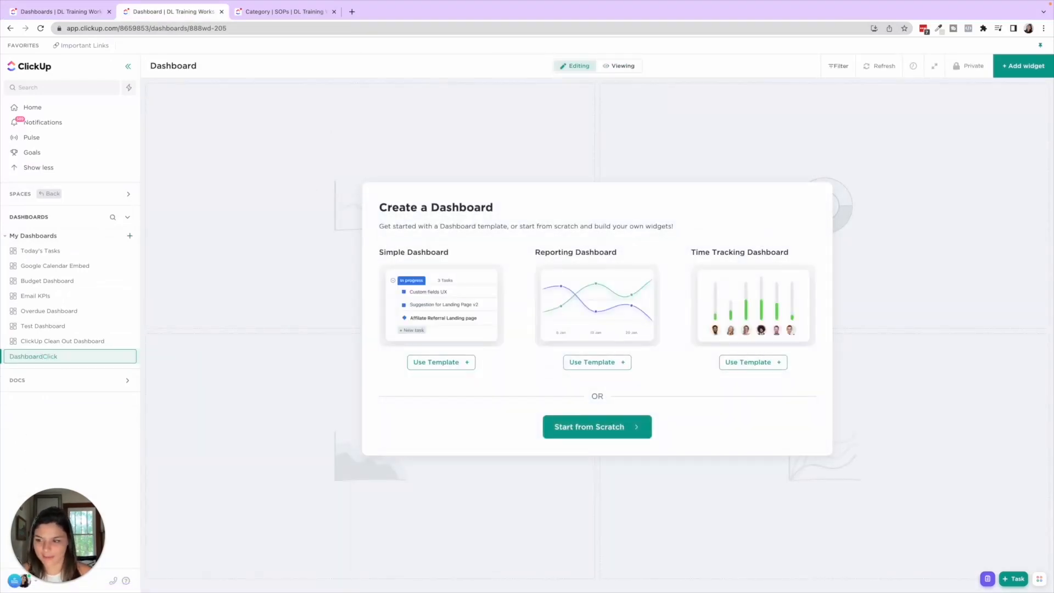
key("BackSpace")
key("BackSpace")
key("BackSpace")
key("BackSpace")
key("BackSpace")
key("BackSpace")
key("BackSpace")
key("BackSpace")
key("BackSpace")
key("BackSpace")
key("BackSpace")
key("BackSpace")
key("BackSpace")
type("CU CO #2")
key("Return")
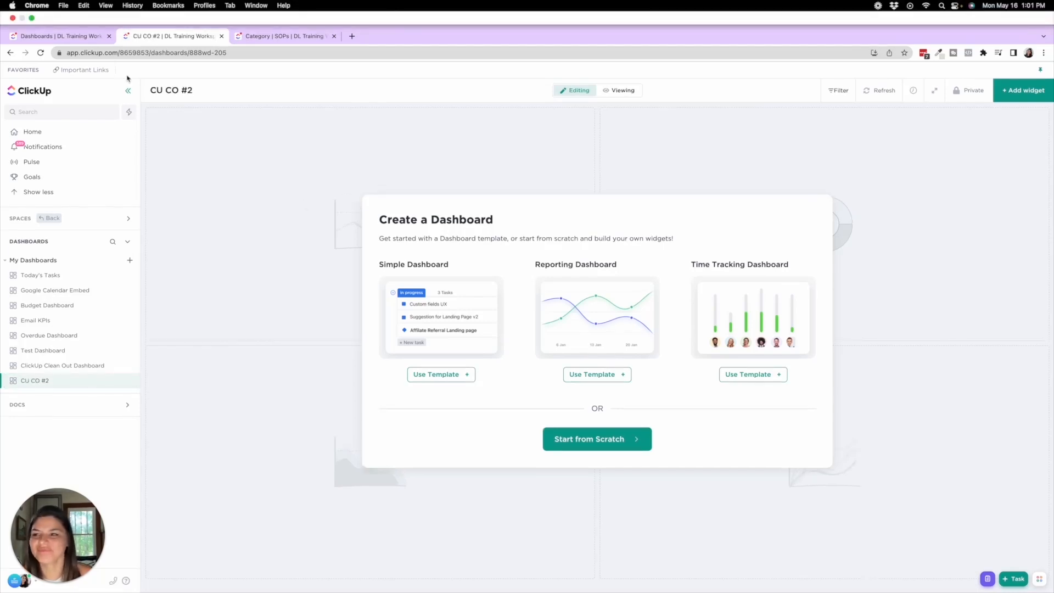
Collapse the sidebar and reload the CU CO #2 dashboard page
left_click(128, 89)
left_click(128, 66)
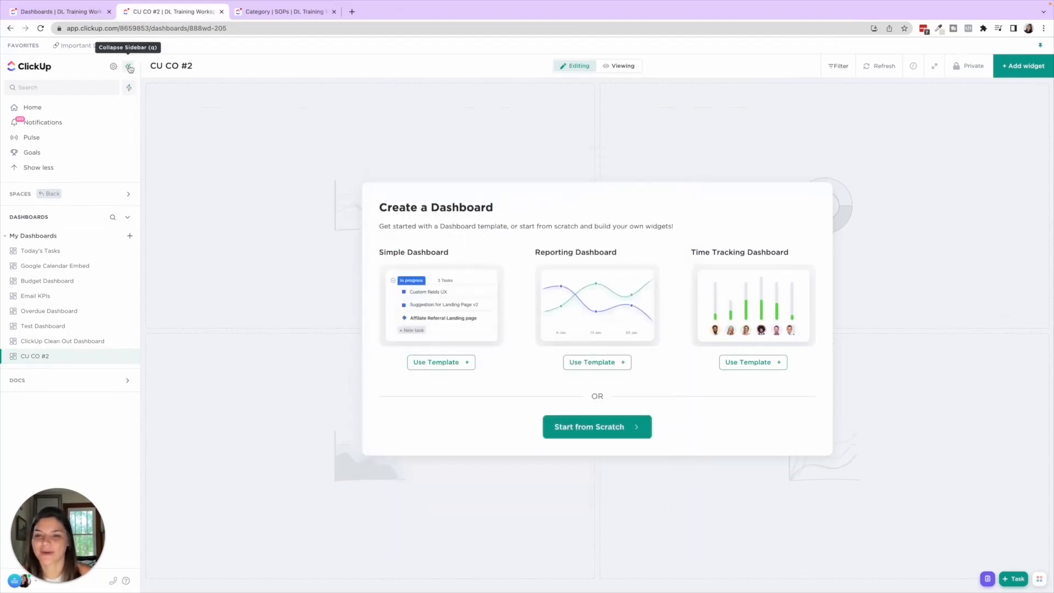
left_click(127, 66)
key("ctrl+r")
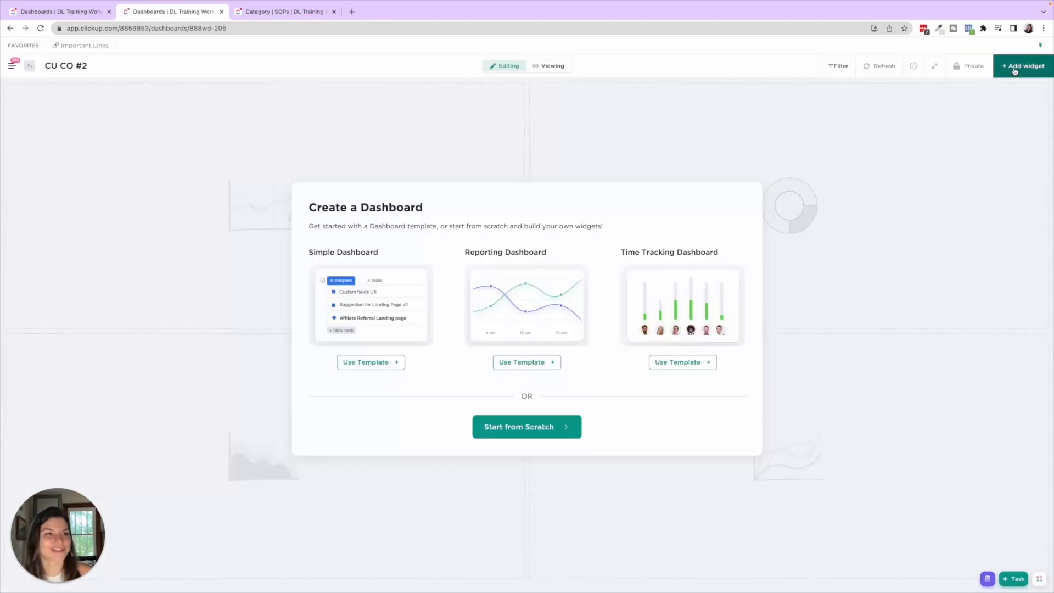
Add a Text Block widget named ClickUp Clean Out Checklist with an empty description
left_click(1016, 68)
left_click(535, 376)
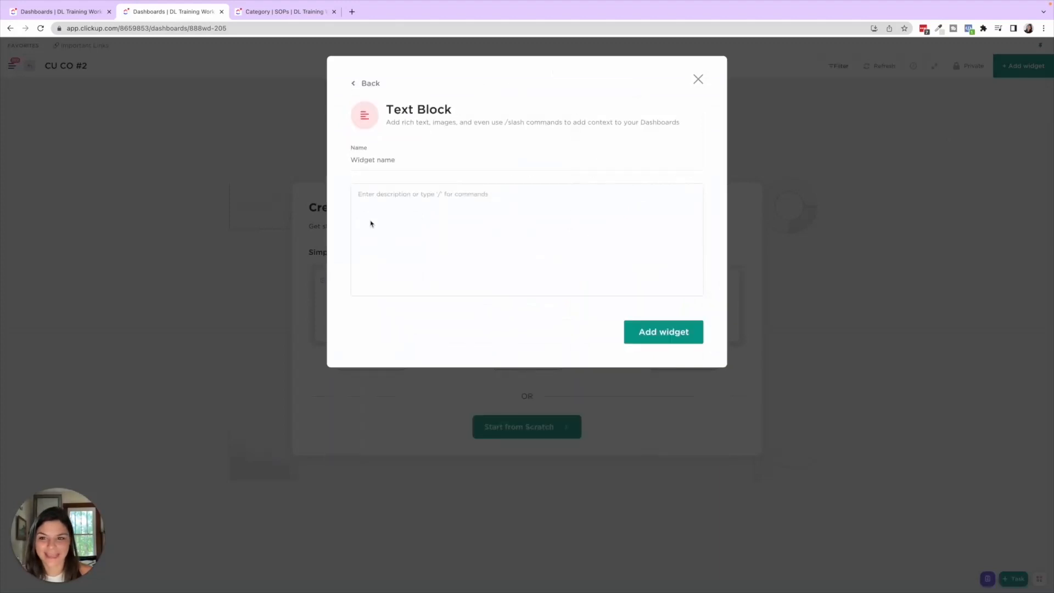
left_click(368, 162)
type("Click")
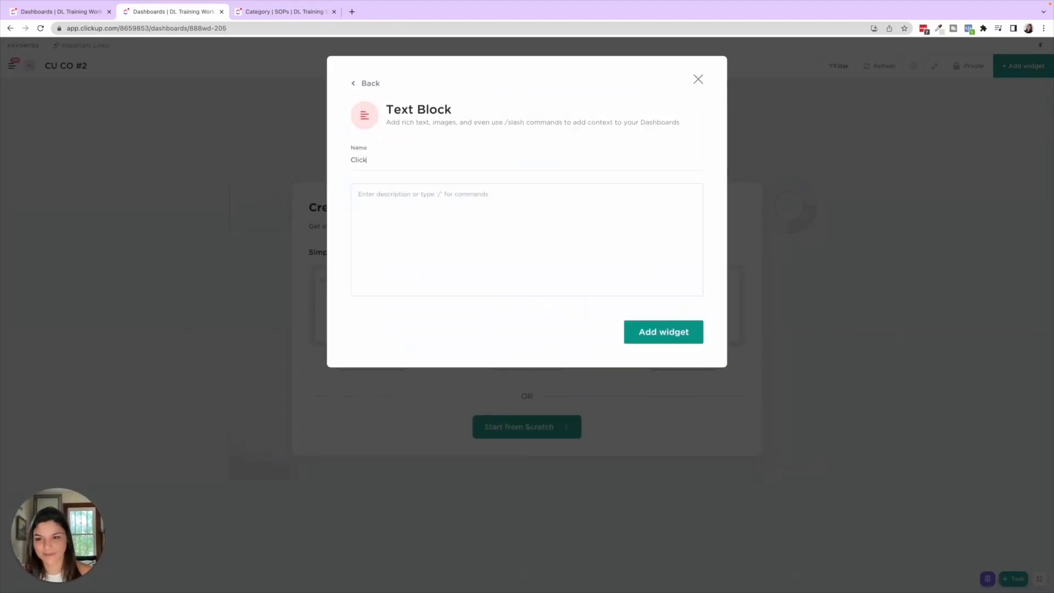
type("Up Clean ")
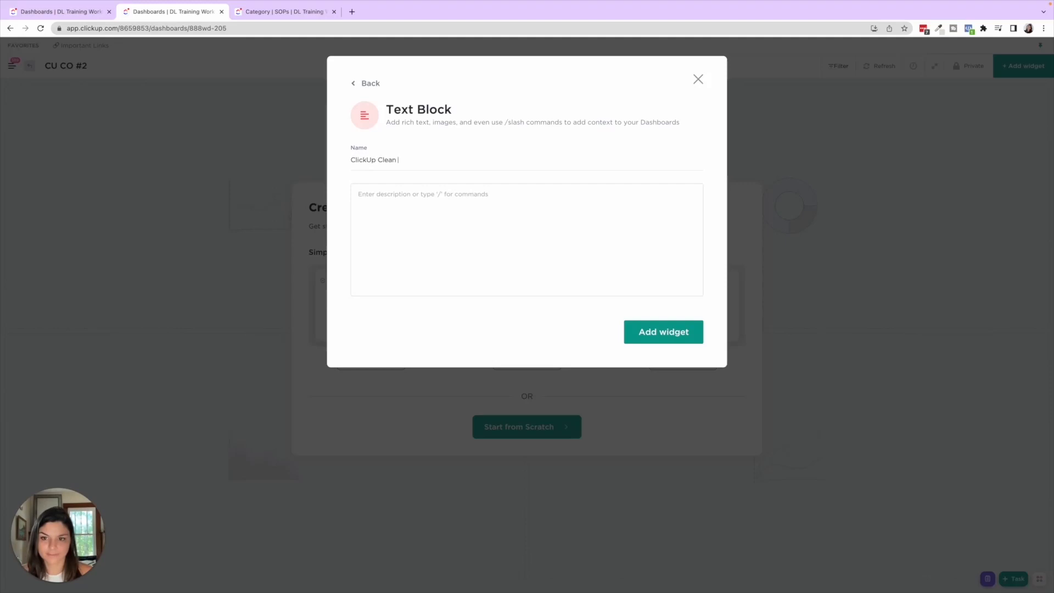
type("Our  Checklist")
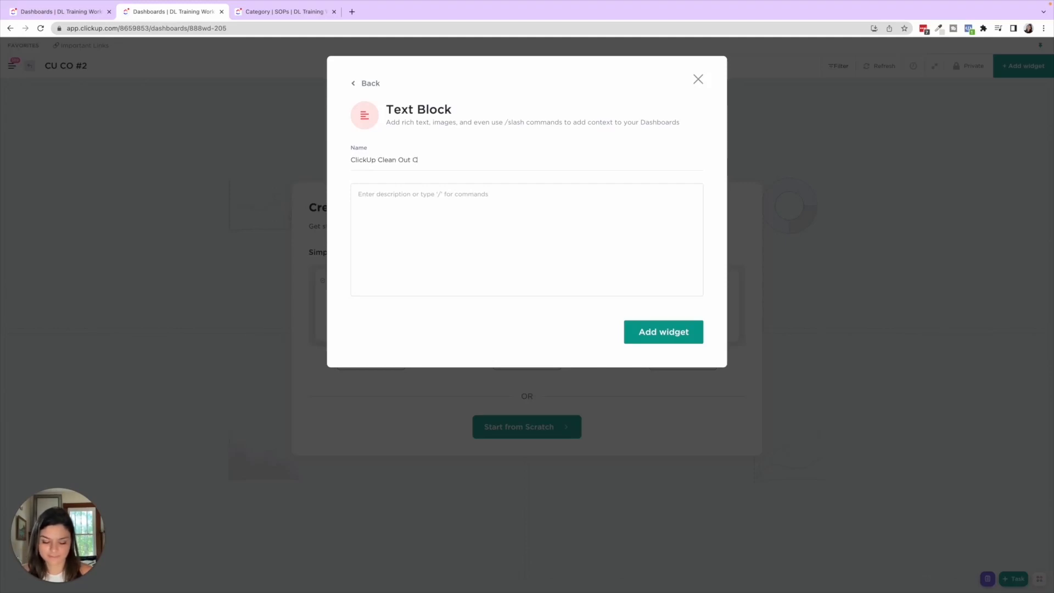
left_click(631, 336)
Copy the full checklist from the ClickUp Clean Out Dashboard into the new text block and enlarge the widget to fit every item
left_click(73, 12)
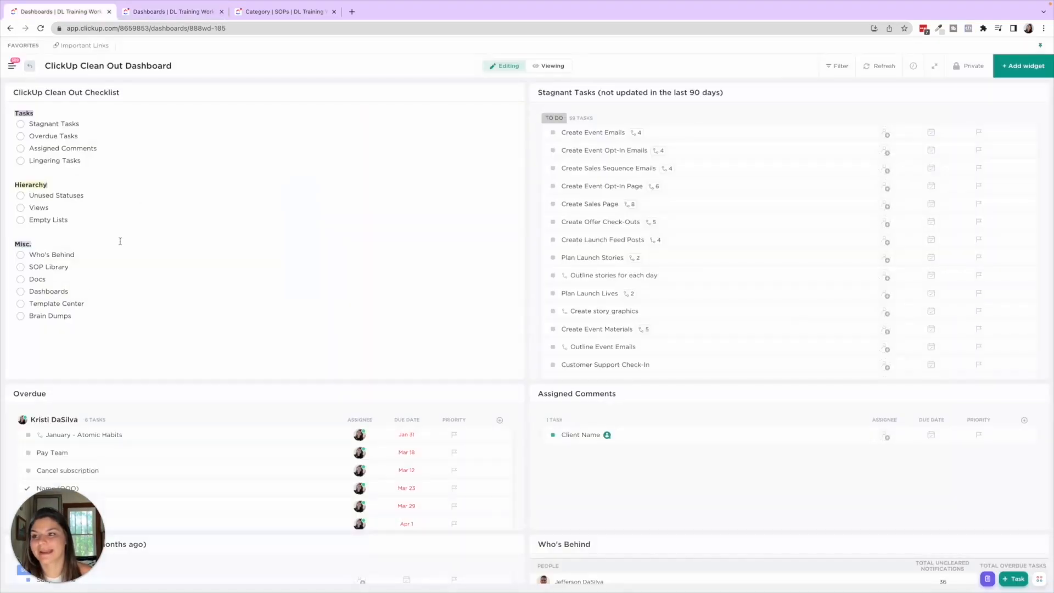
mouse_move(86, 316)
left_mouse_down()
mouse_move(11, 181)
mouse_move(1, 102)
mouse_move(19, 114)
mouse_move(102, 321)
left_mouse_up()
left_click(178, 14)
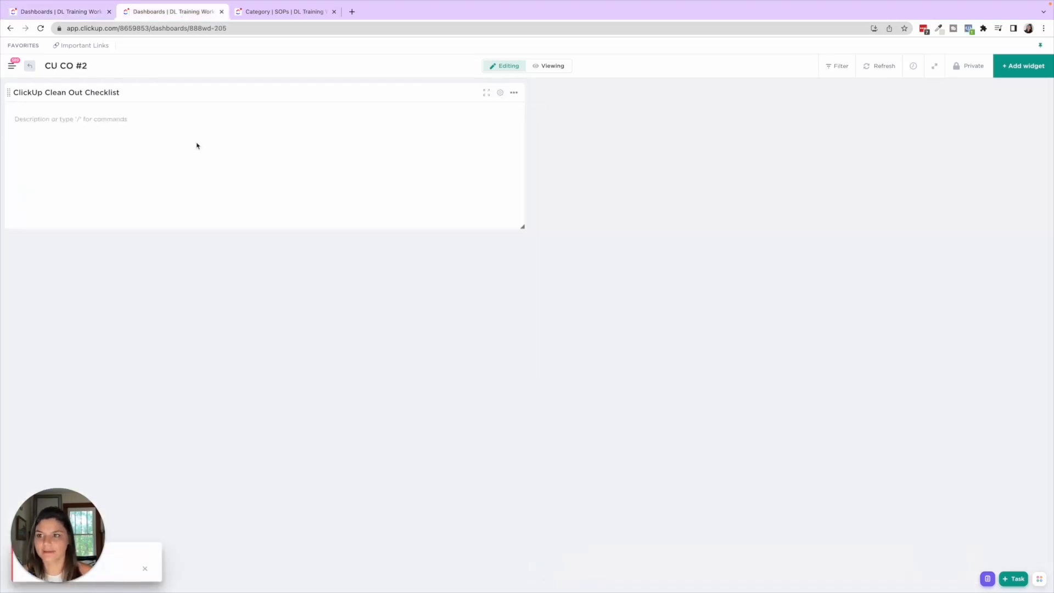
left_click(66, 116)
key("ctrl+v")
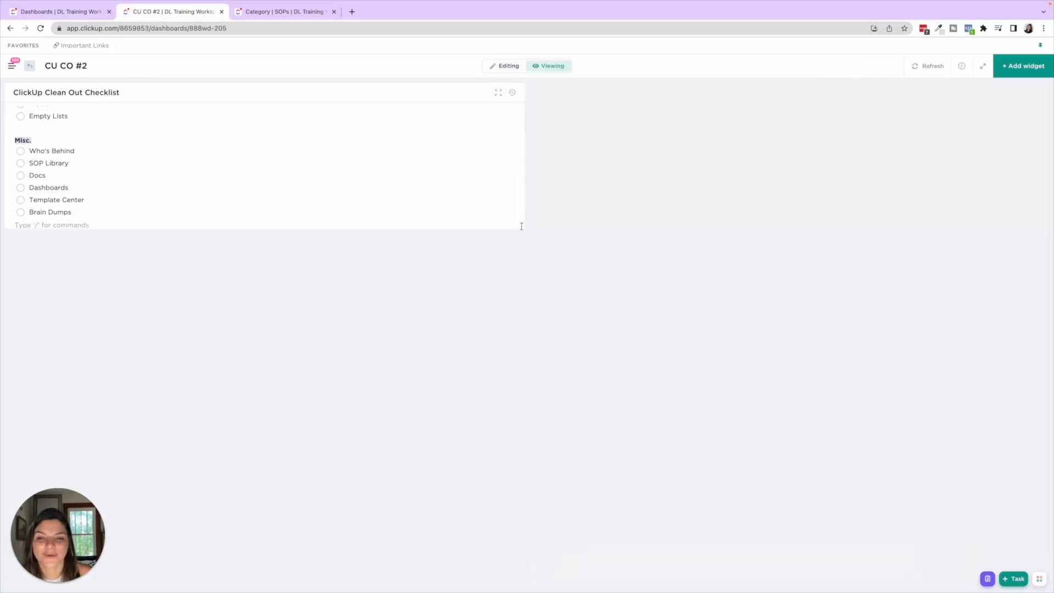
left_click(517, 64)
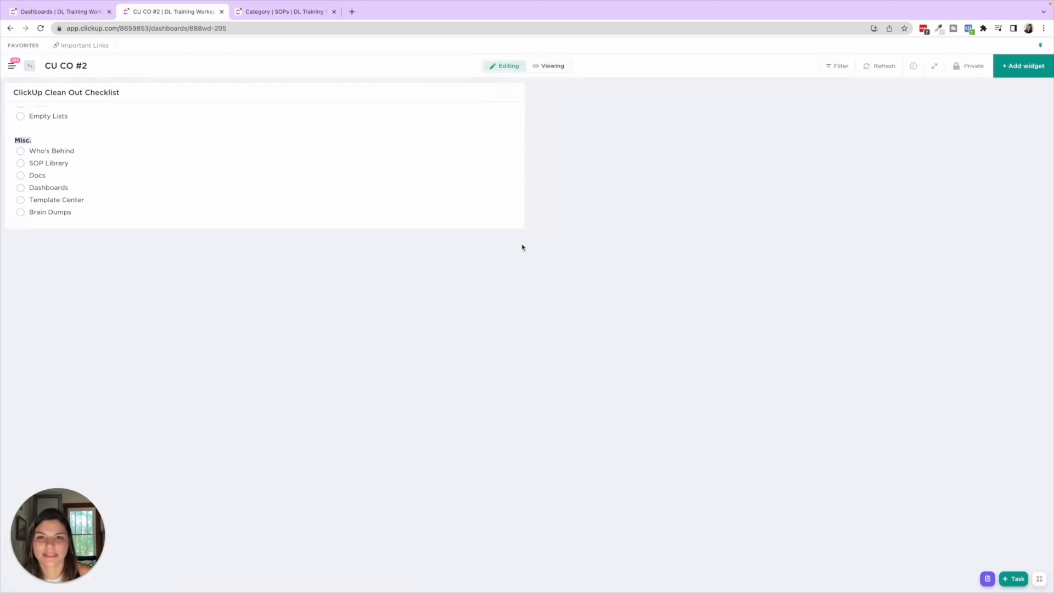
left_click_drag(523, 226, 452, 371)
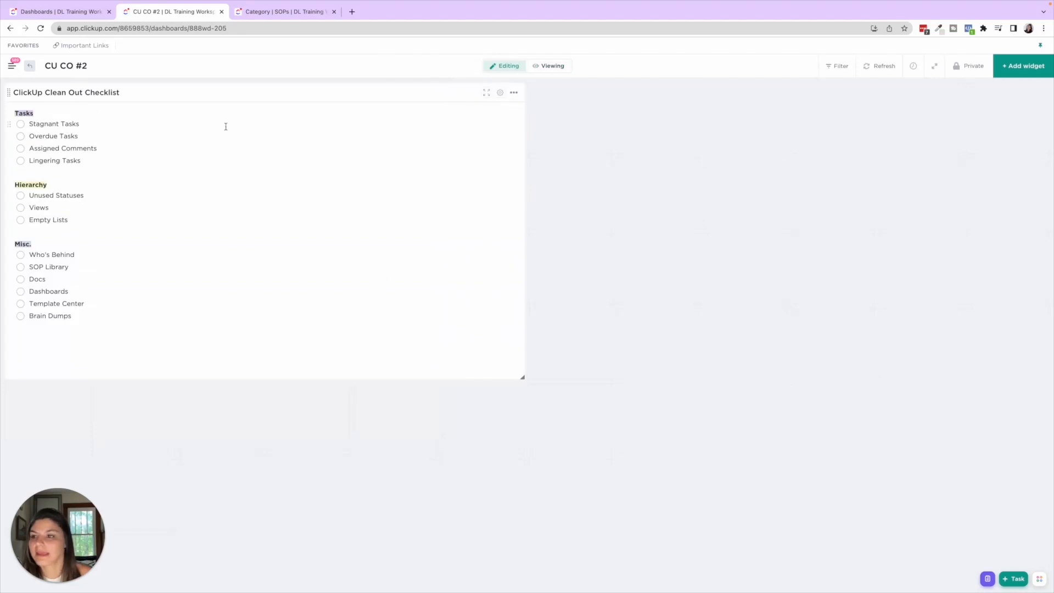
Inspect the text style, text colour and highlight options available for the Tasks heading
double_click(30, 113)
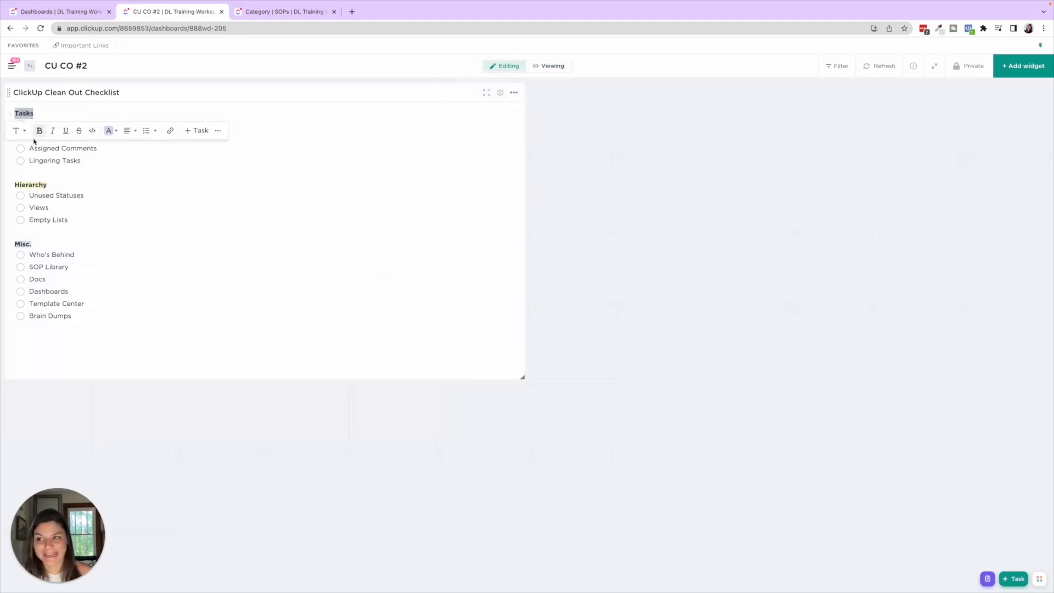
left_click(20, 131)
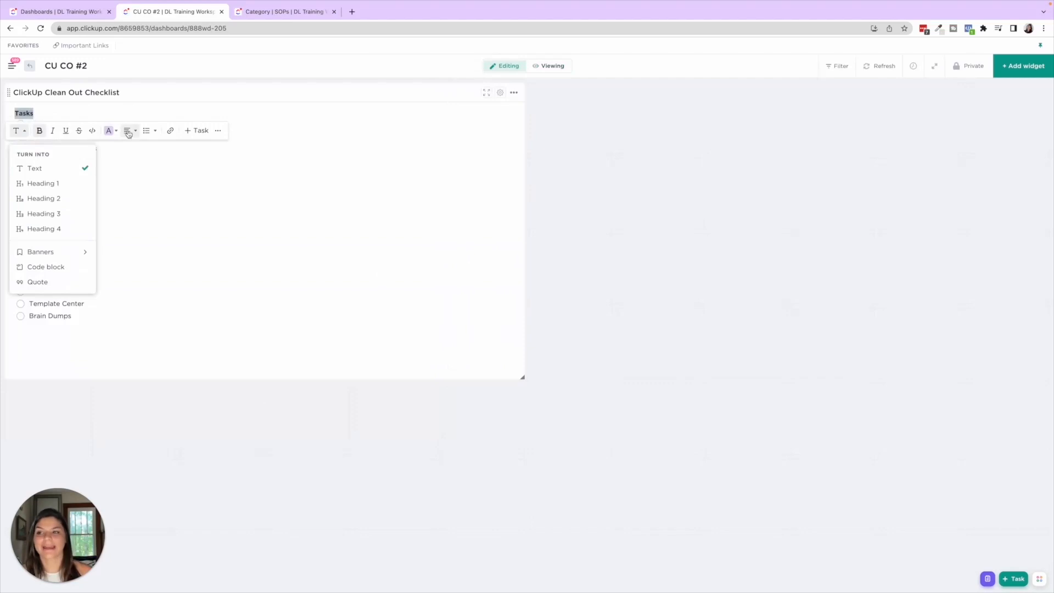
left_click(110, 131)
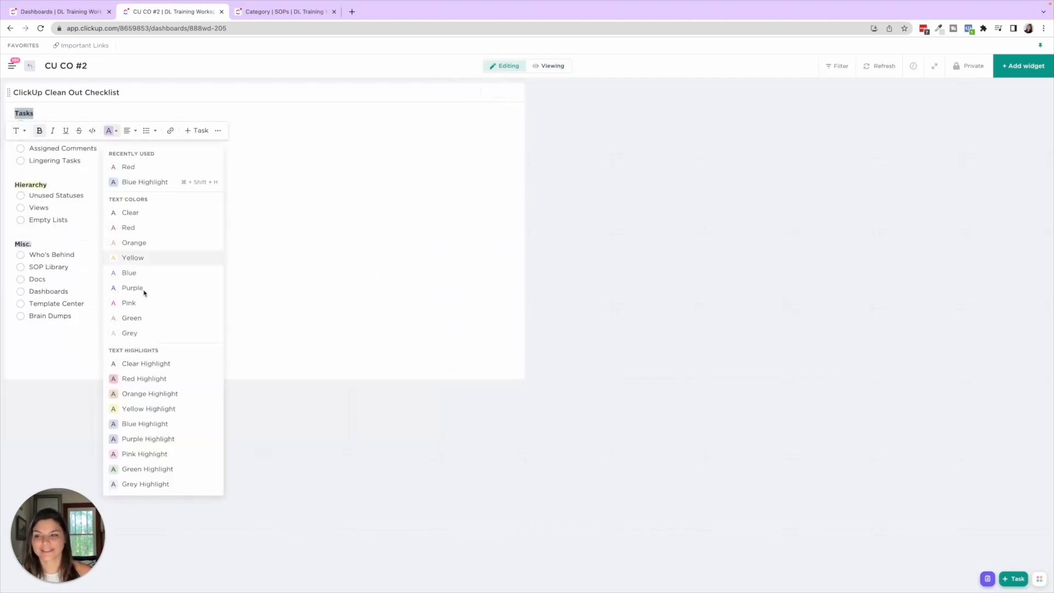
left_click(42, 115)
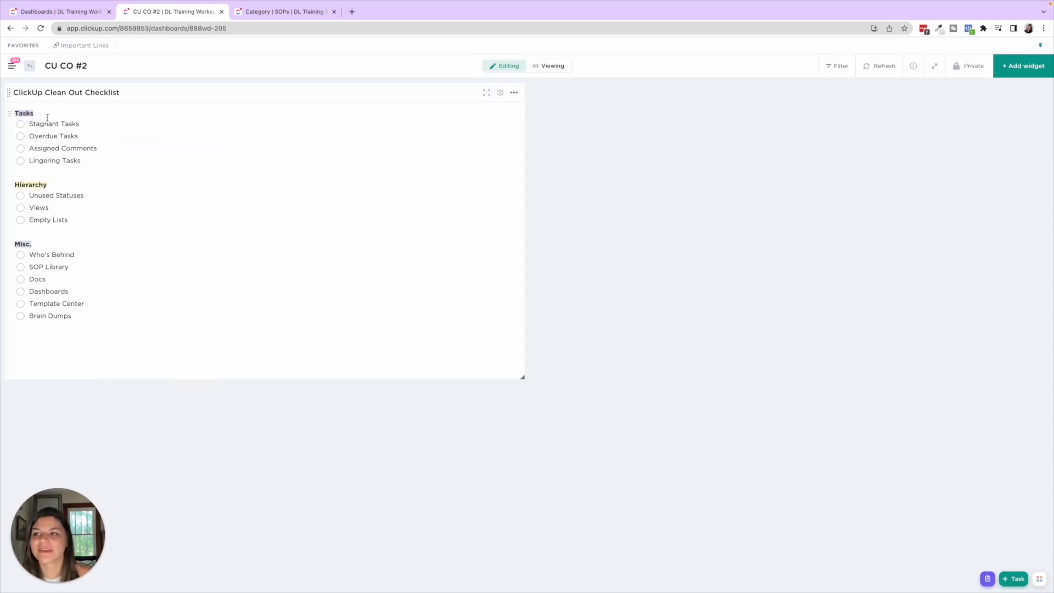
Insert an empty checklist item below Brain Dumps using the slash command
key("Return")
key("Return")
key("Return")
type("/check")
key("Return")
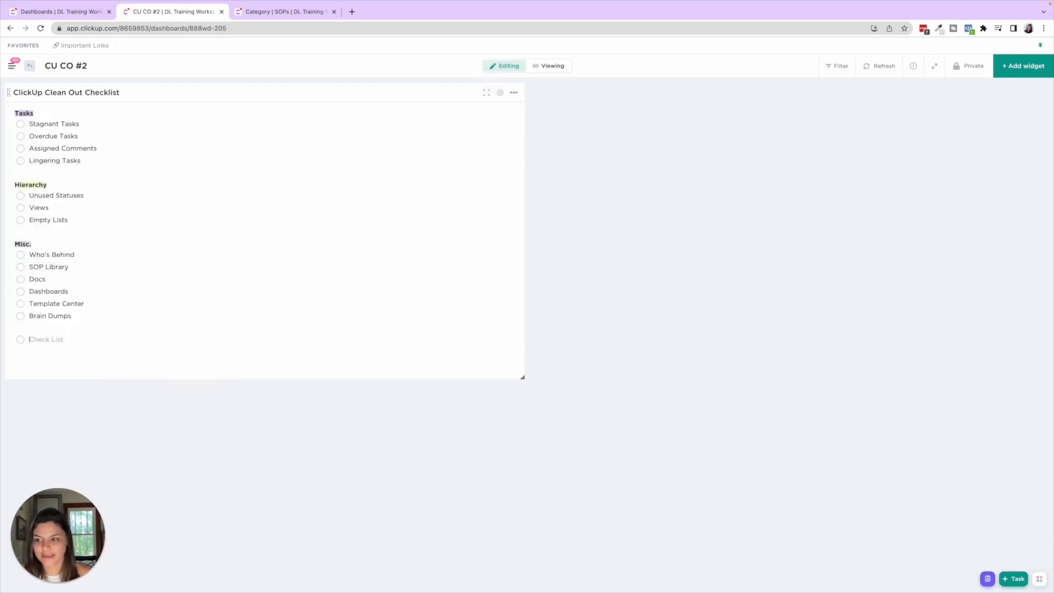
Mark Stagnant Tasks and Overdue Tasks as done, and undo both checkmarks
left_click(20, 124)
left_click(20, 136)
key("ctrl+z")
key("ctrl+z")
key("ctrl+z")
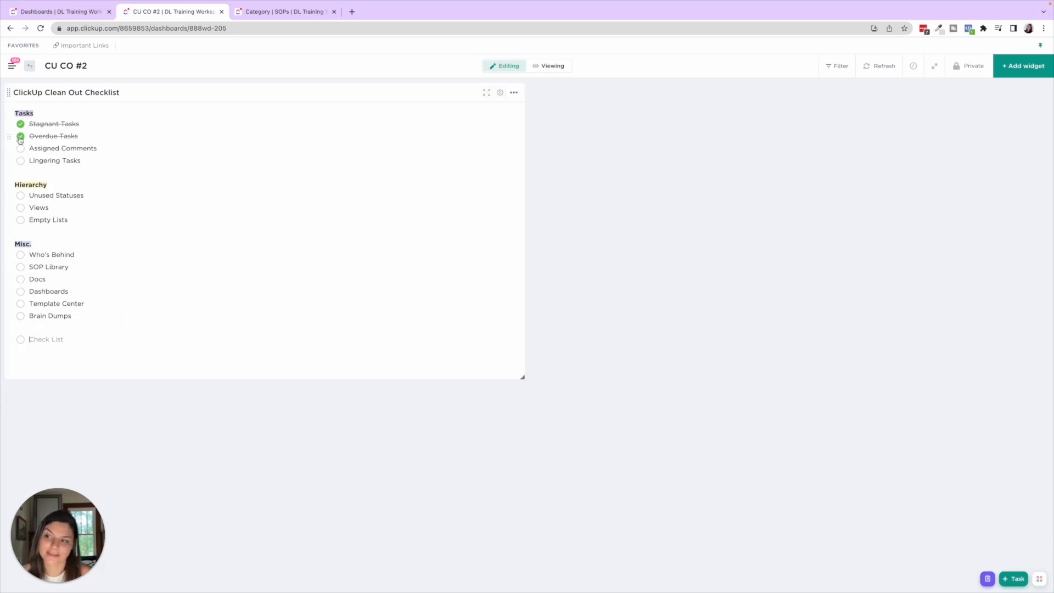
Try a bulleted list item below the checklist using the slash command and remove the extra lines
left_click(43, 333)
key("Return")
type("/bul")
key("Return")
left_click(30, 351)
key("BackSpace")
key("BackSpace")
key("BackSpace")
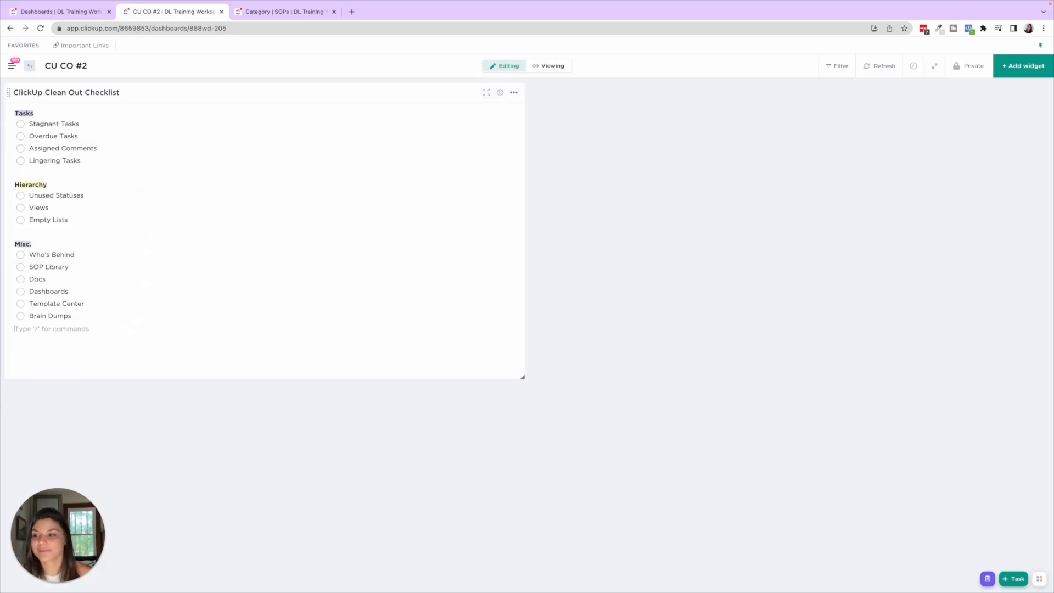
Start a Task List widget on the CU CO #2 dashboard and name it Stagnant Tasks
left_click(82, 12)
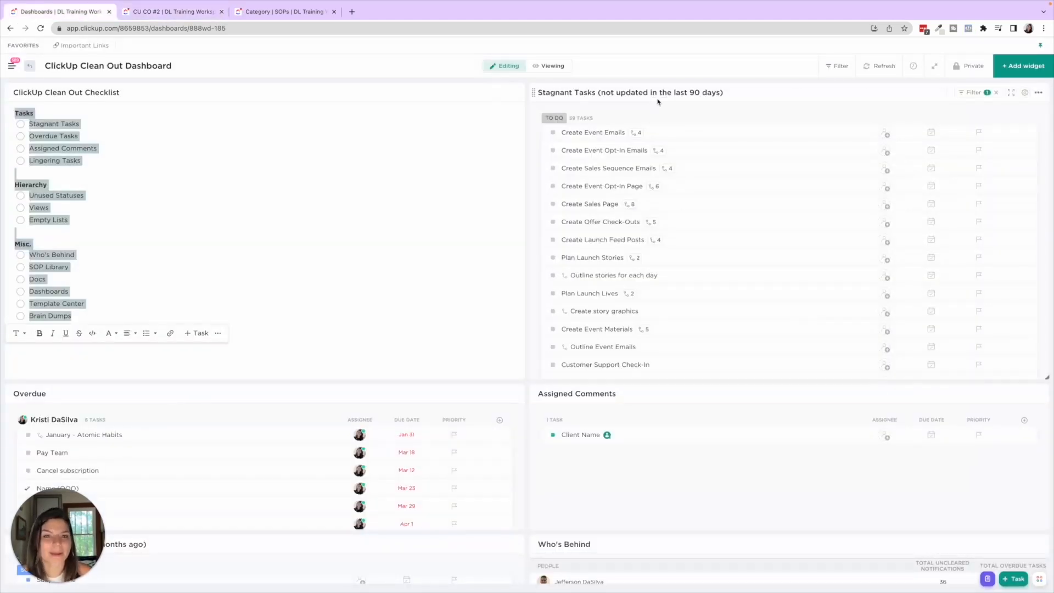
left_click(160, 11)
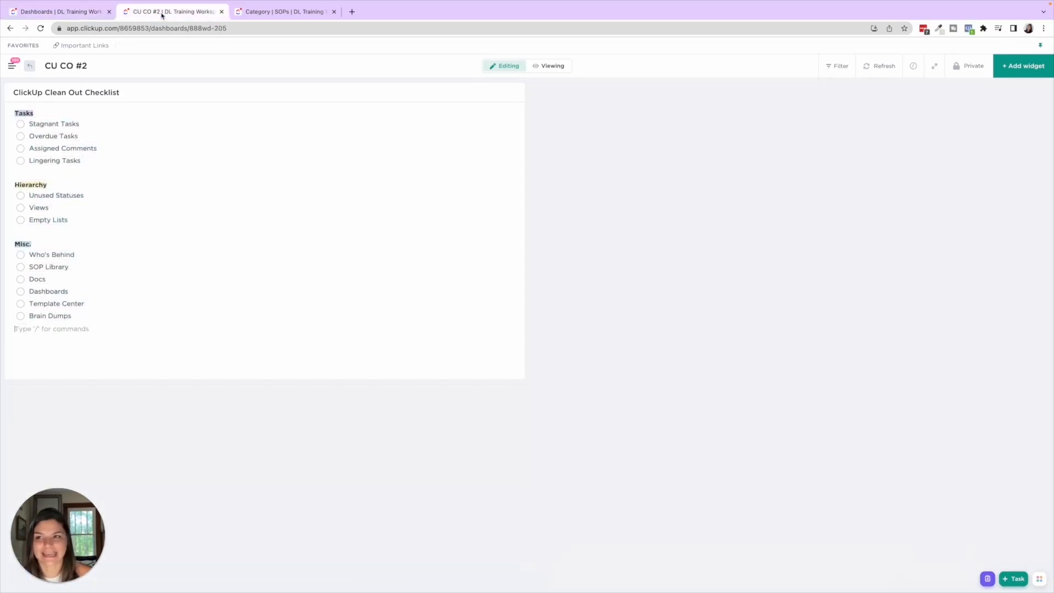
left_click(1030, 68)
left_click(540, 151)
left_click(383, 161)
key("alt+shift+Left")
key("alt+shift+Left")
type("Stagnant")
key("BackSpace")
key("BackSpace")
key("BackSpace")
type("ant Tas")
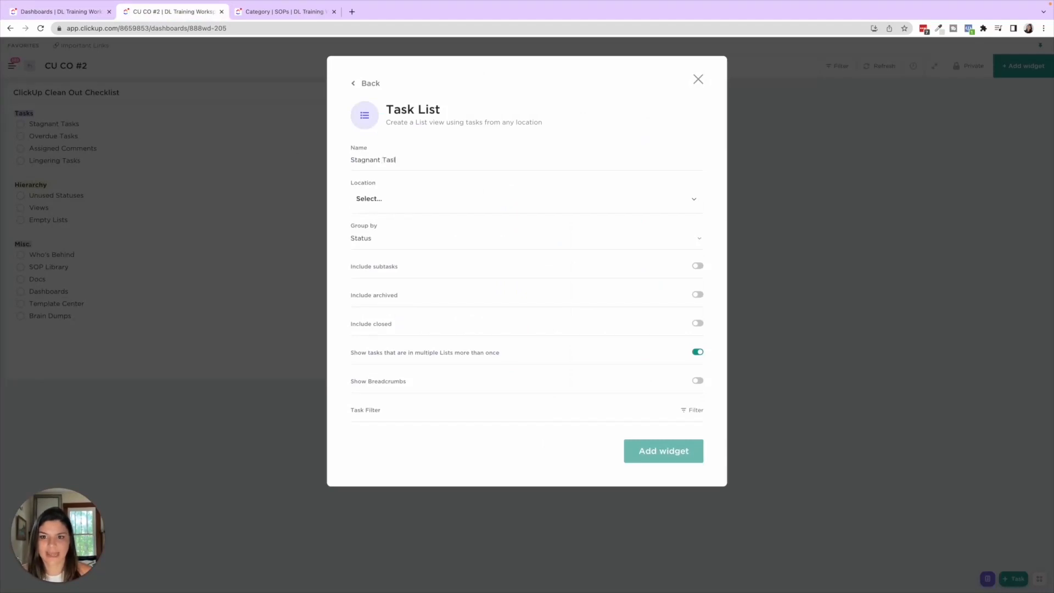
type("ks")
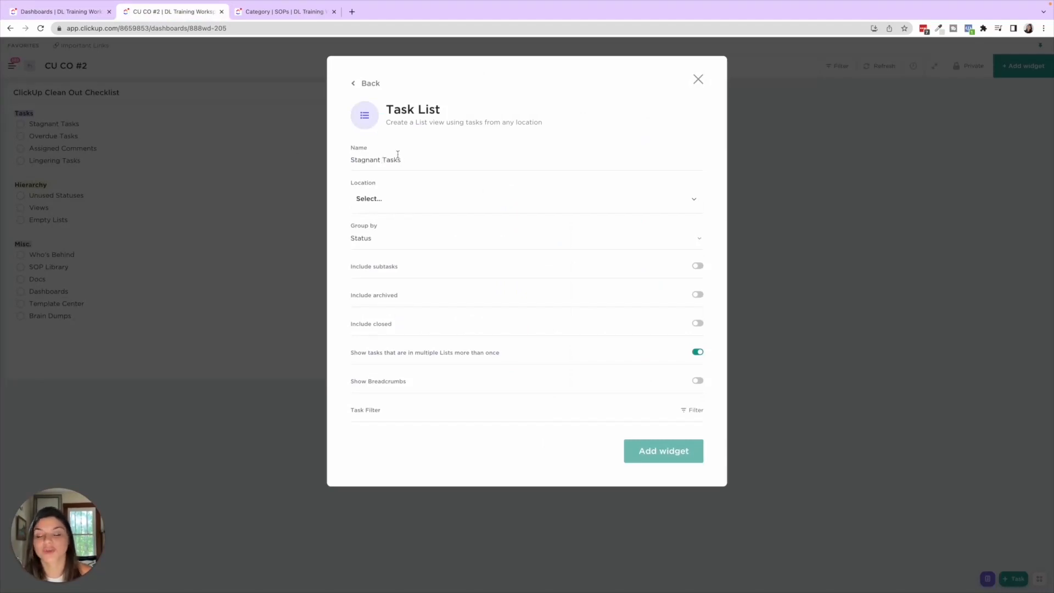
Review the task widgets on the original ClickUp Clean Out Dashboard and return to the new widget's settings
key("ctrl+a")
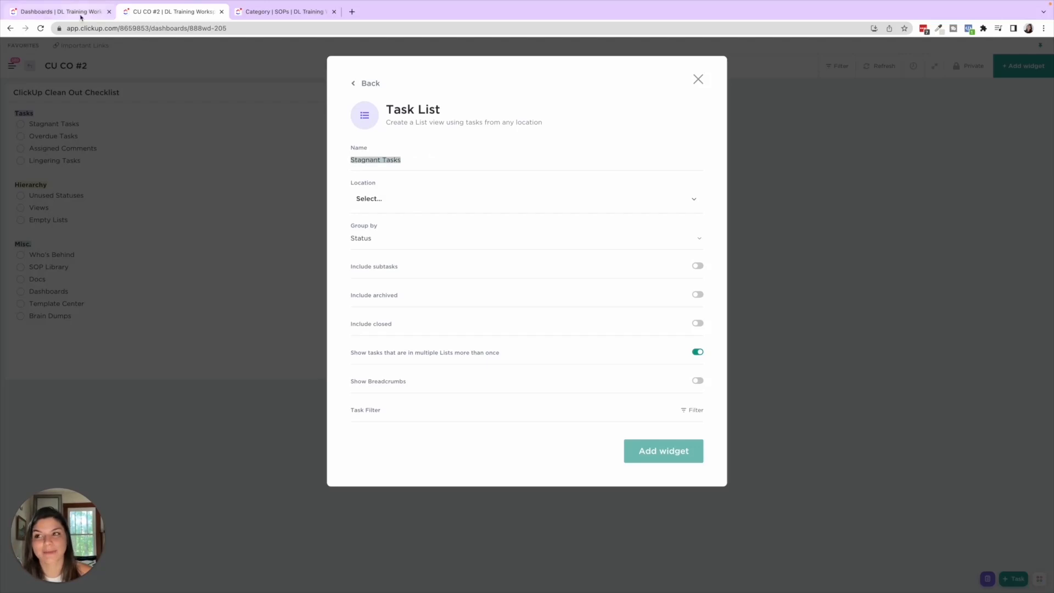
key("ctrl+shift+Tab")
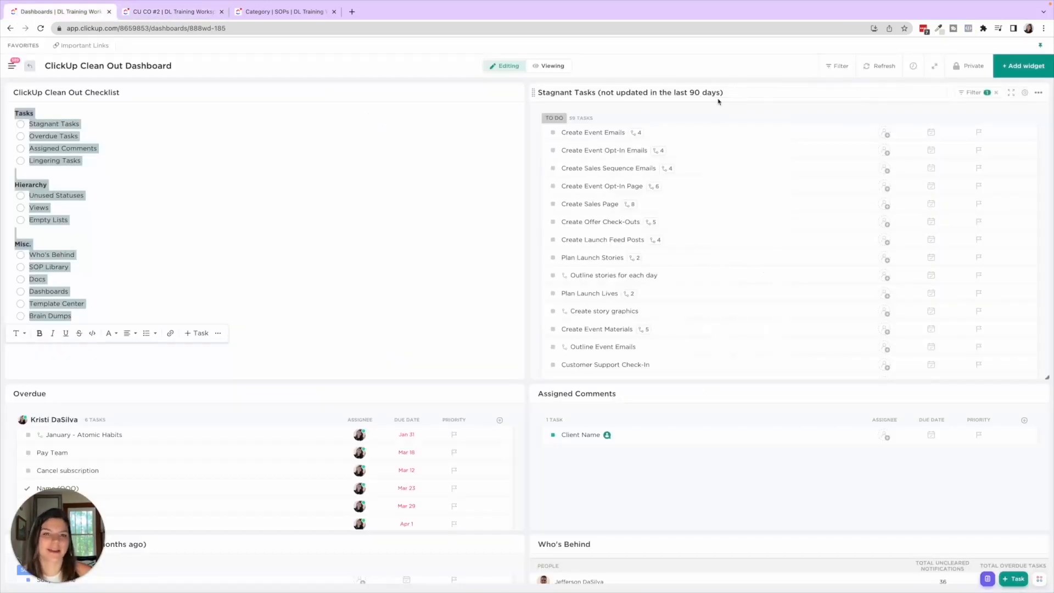
scroll(322, 392, "down", 2)
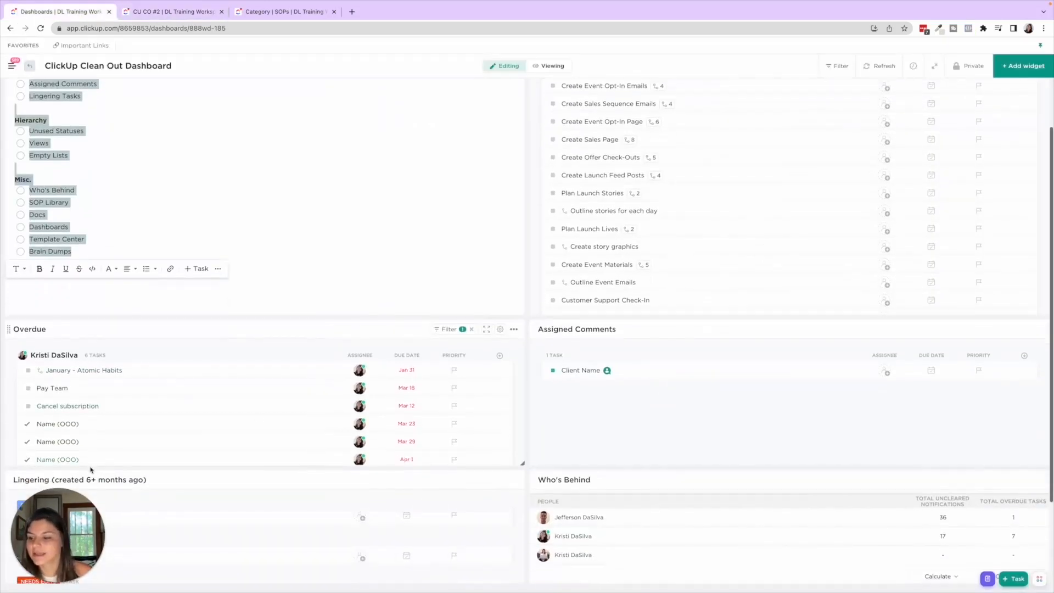
scroll(104, 458, "down", 2)
scroll(134, 425, "up", 4)
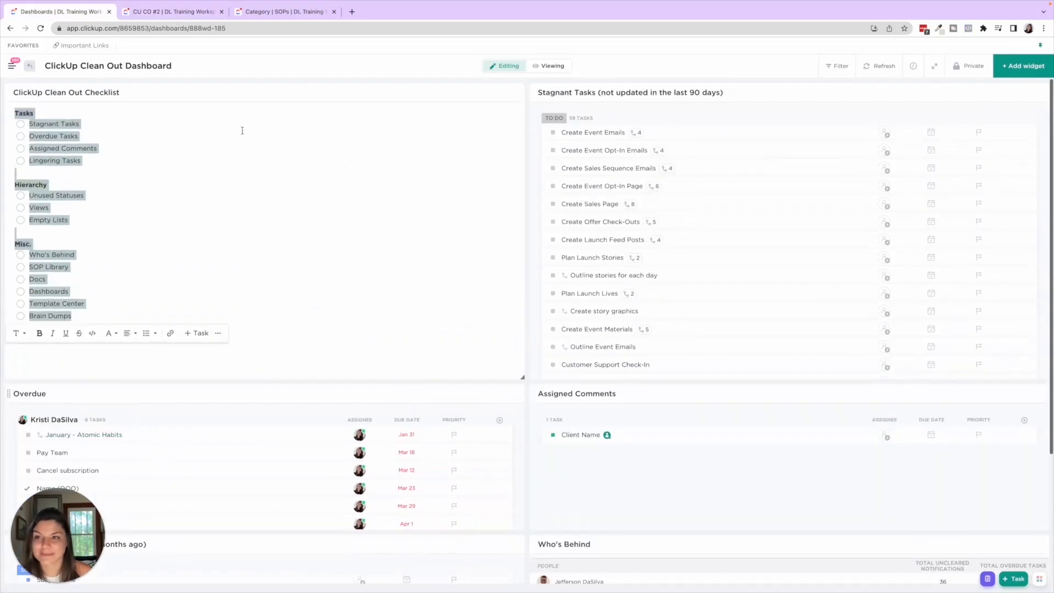
left_click(175, 11)
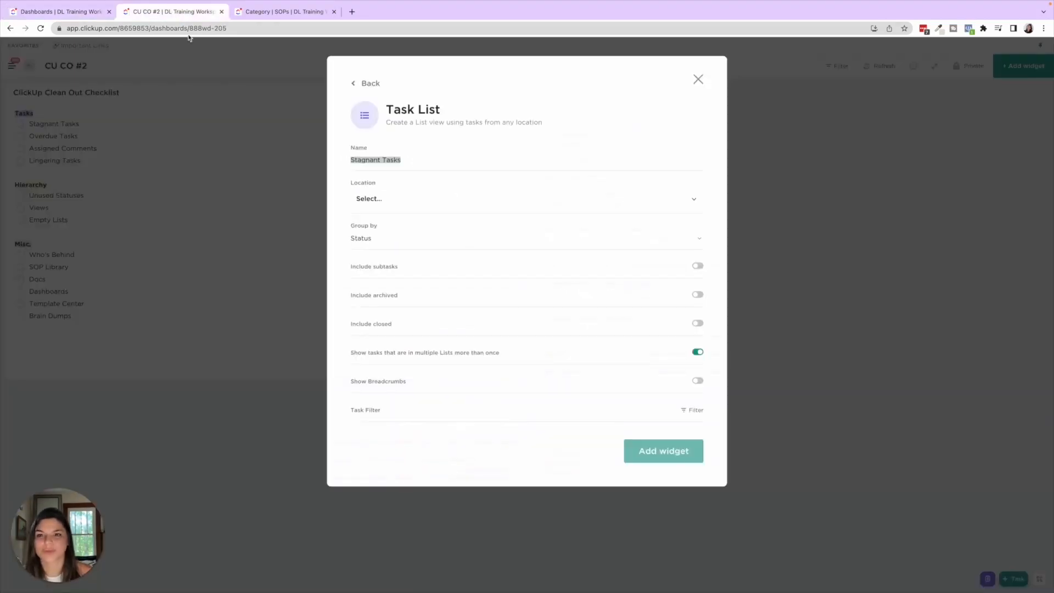
Select Operations Space, Tutorials, 2022 Starter Pack, Personal Space, Programs + Courses, Sales + Launches and Clients as the widget's locations
left_click(377, 200)
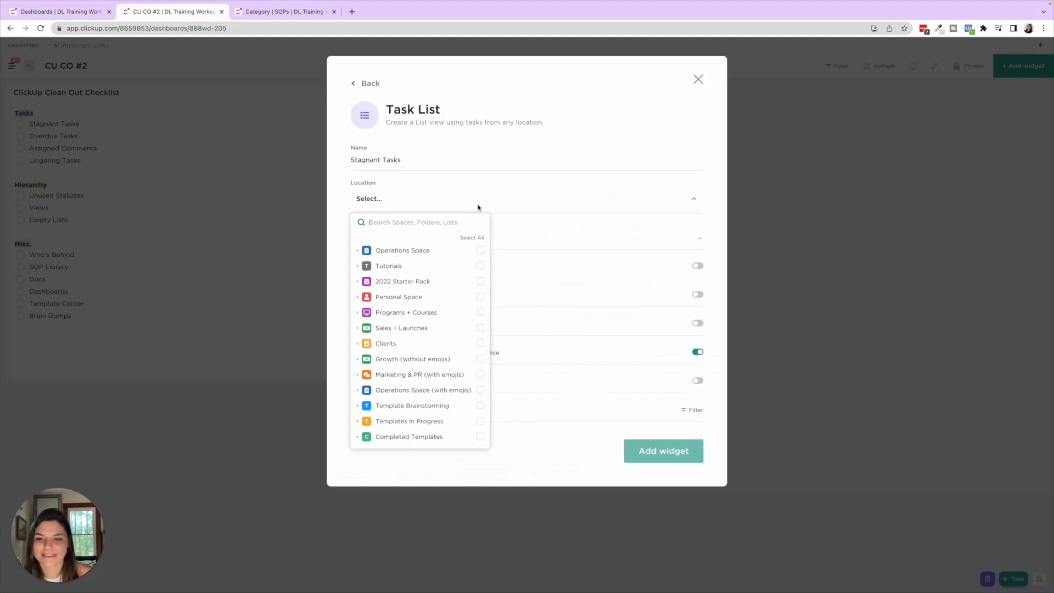
left_click(480, 251)
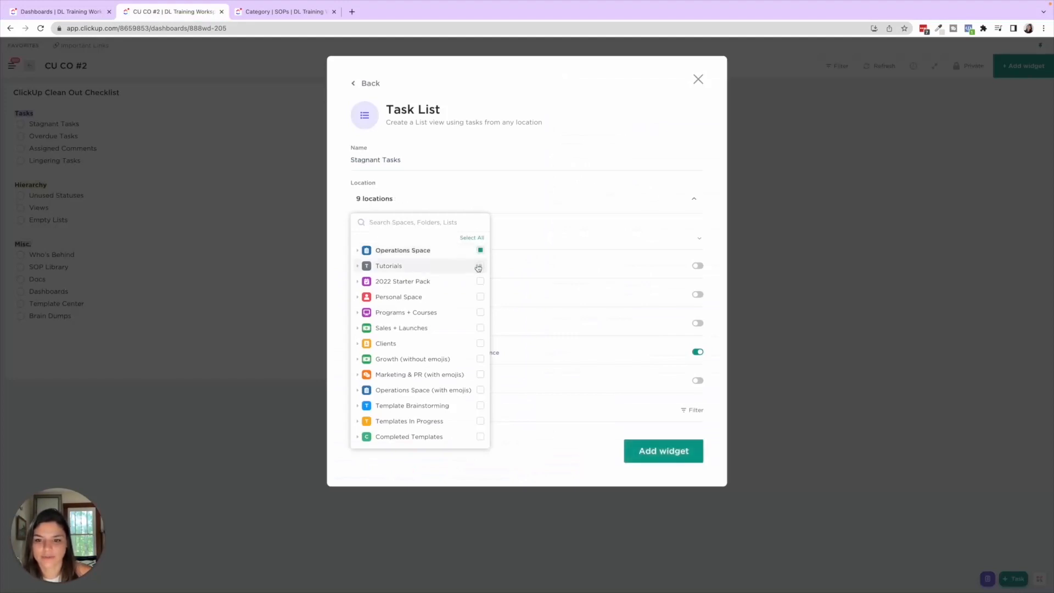
left_click(482, 280)
left_click(480, 281)
left_click(357, 283)
left_click(481, 297)
left_click(480, 312)
left_click(481, 328)
left_click(480, 344)
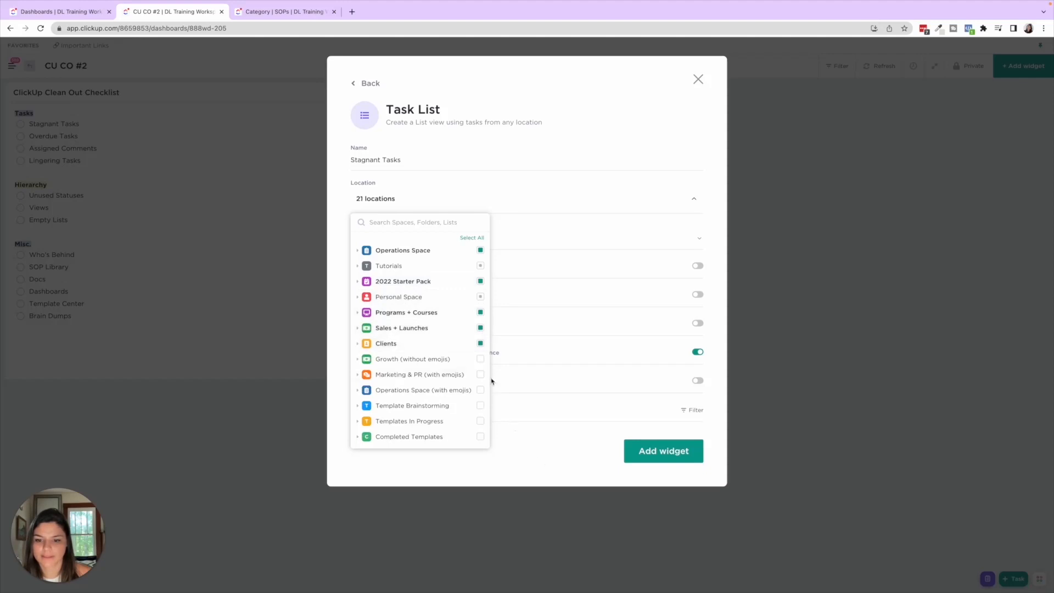
Include Growth (without emojis), Marketing & PR (with emojis) and Operations Space (with emojis) as locations and add the widget to the dashboard
left_click(480, 359)
left_click(480, 375)
left_click(481, 390)
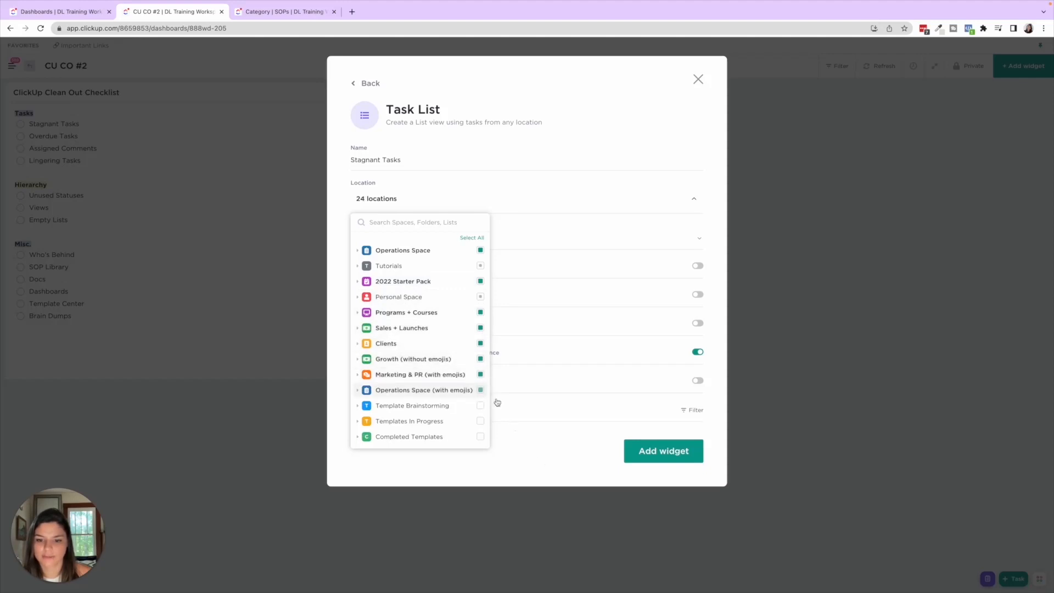
left_click(651, 454)
left_click(651, 454)
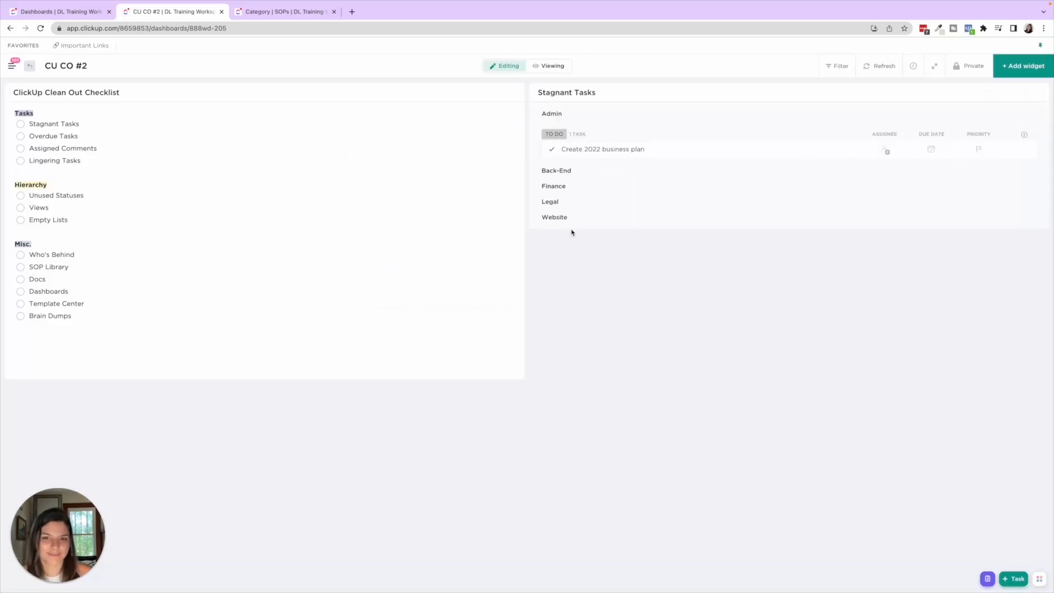
Enlarge the Stagnant Tasks widget to the same height as the checklist widget and look through its tasks
left_click_drag(571, 228, 570, 334)
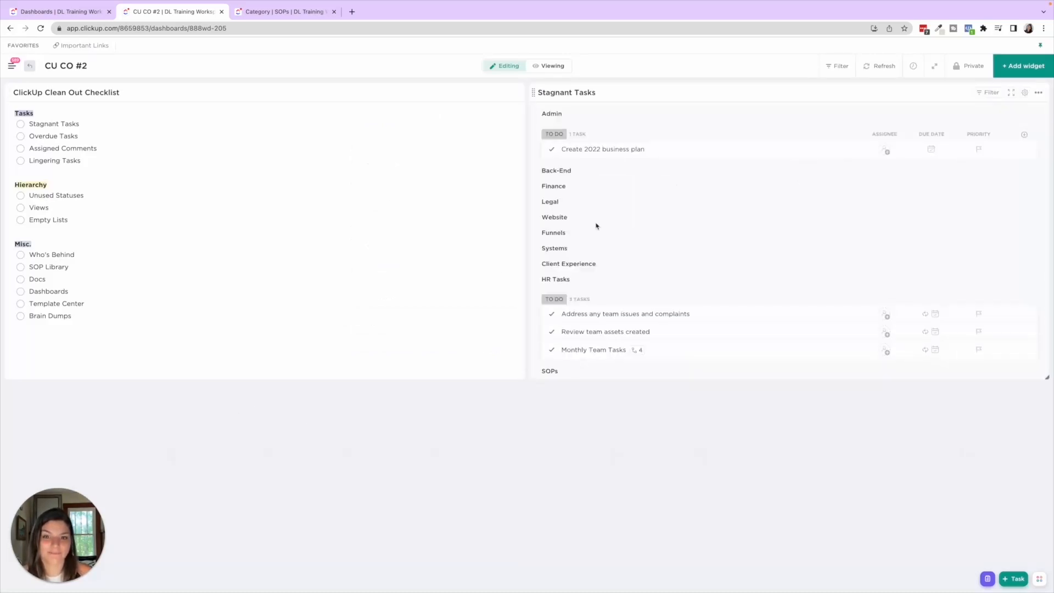
scroll(595, 223, "down", 15)
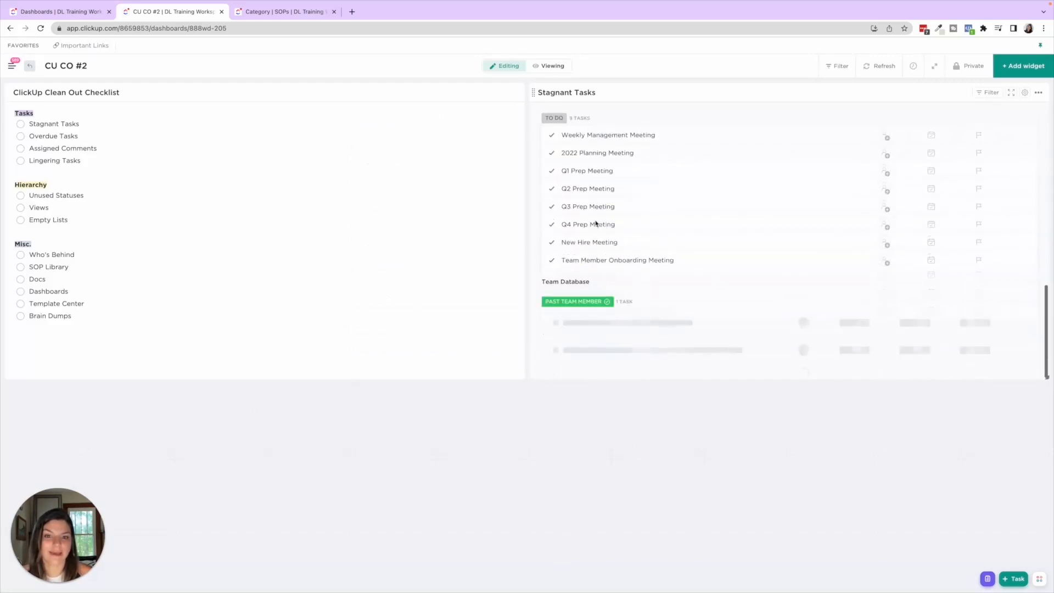
scroll(595, 223, "up", 15)
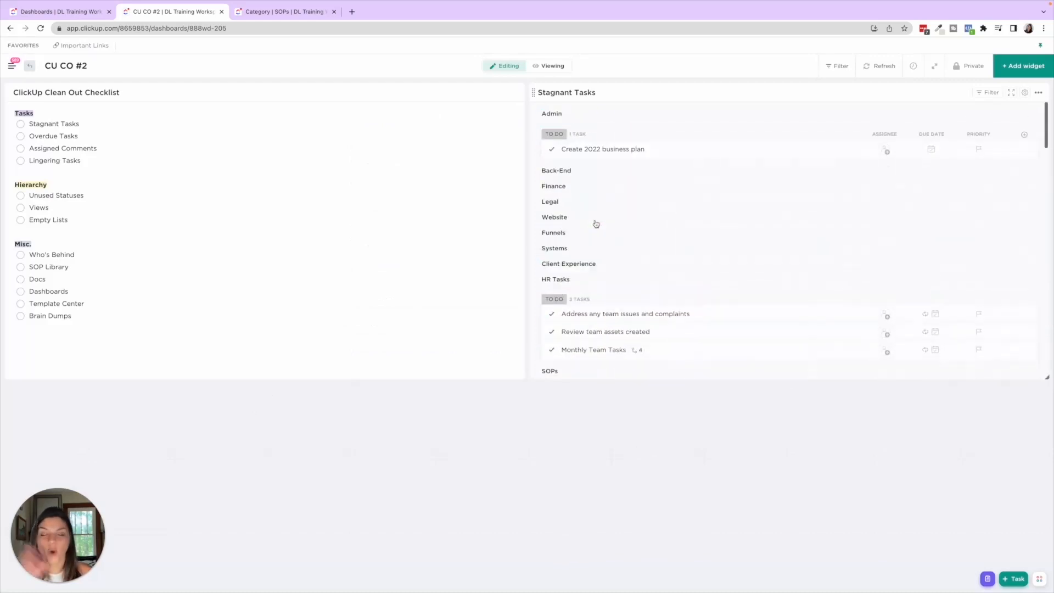
Filter the Stagnant Tasks widget to tasks whose date updated is not in the last 90 days
left_click(987, 93)
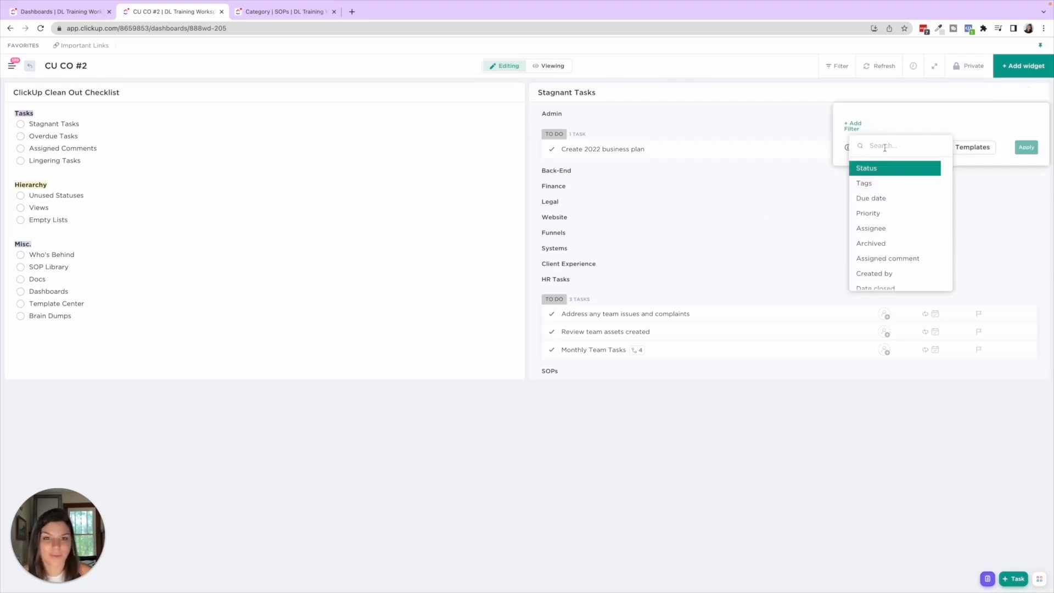
type("date")
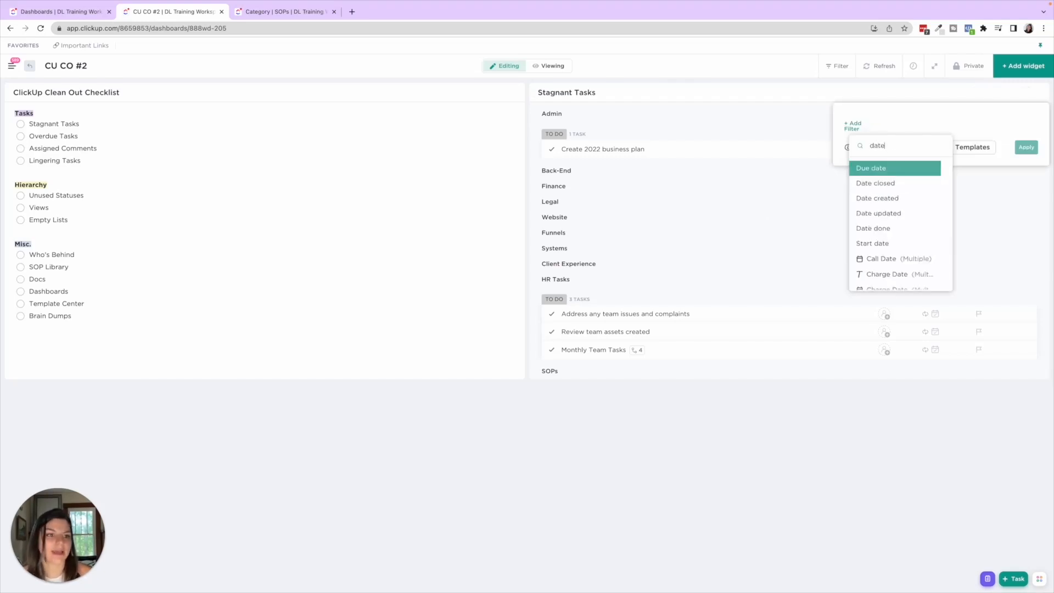
left_click(902, 214)
left_click(873, 132)
left_click(967, 129)
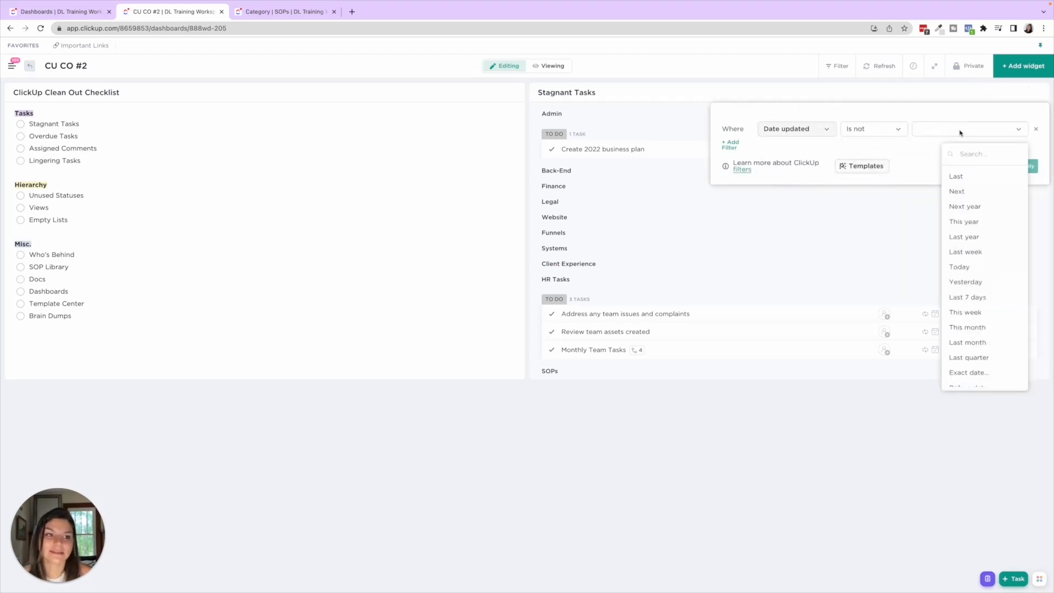
left_click(963, 176)
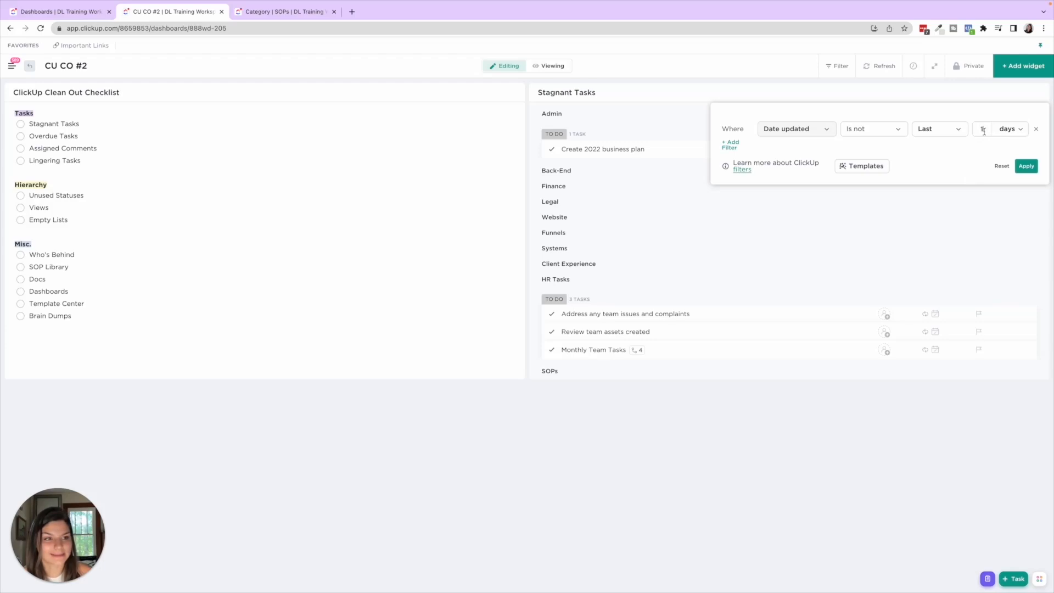
key("BackSpace")
type("90")
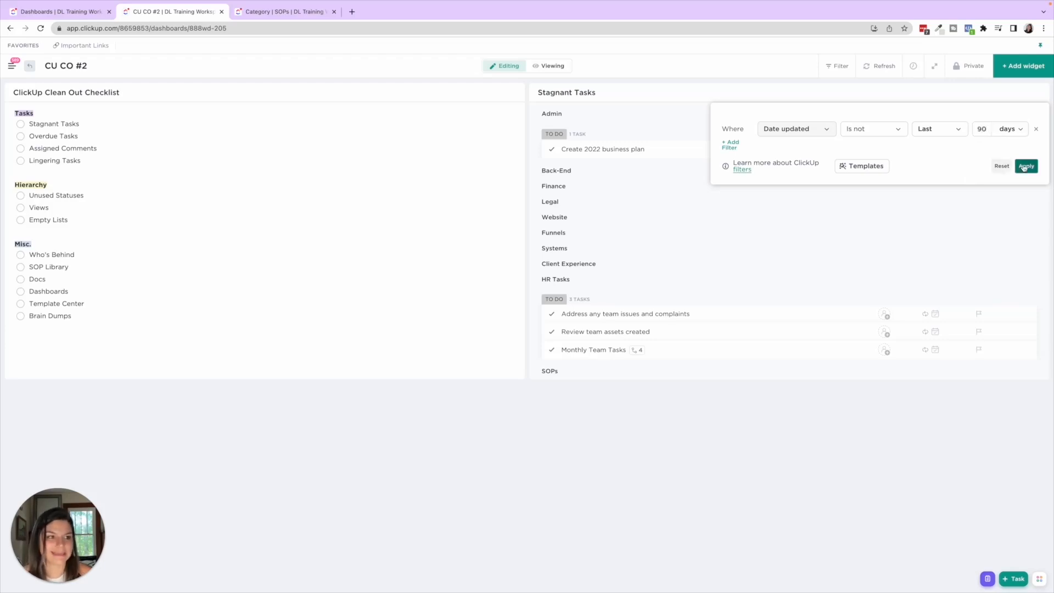
left_click(1027, 167)
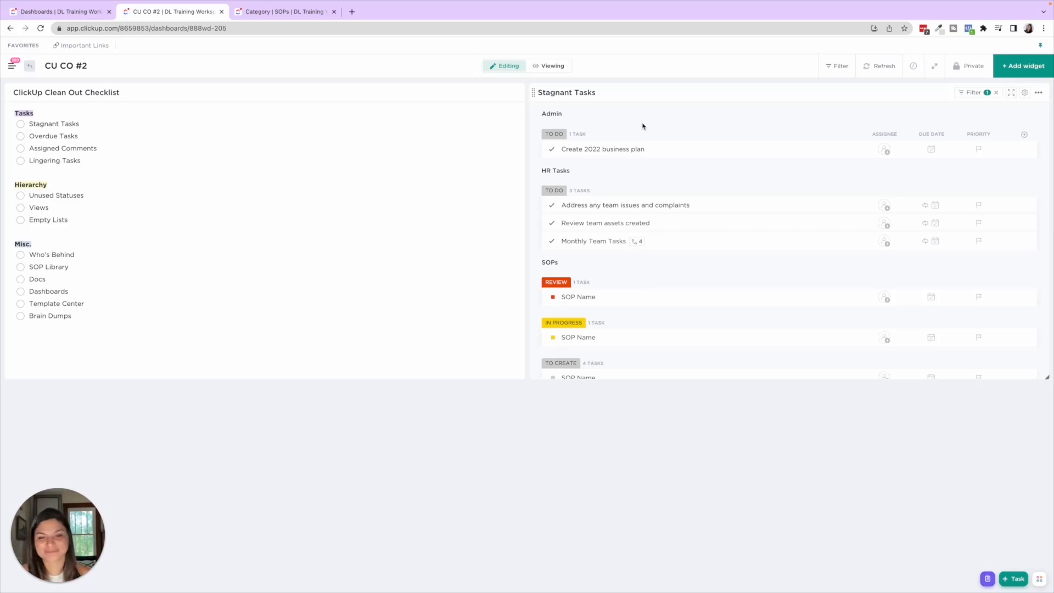
Check the original dashboard for the next widget and duplicate the Stagnant Tasks widget on CU CO #2
left_click(94, 15)
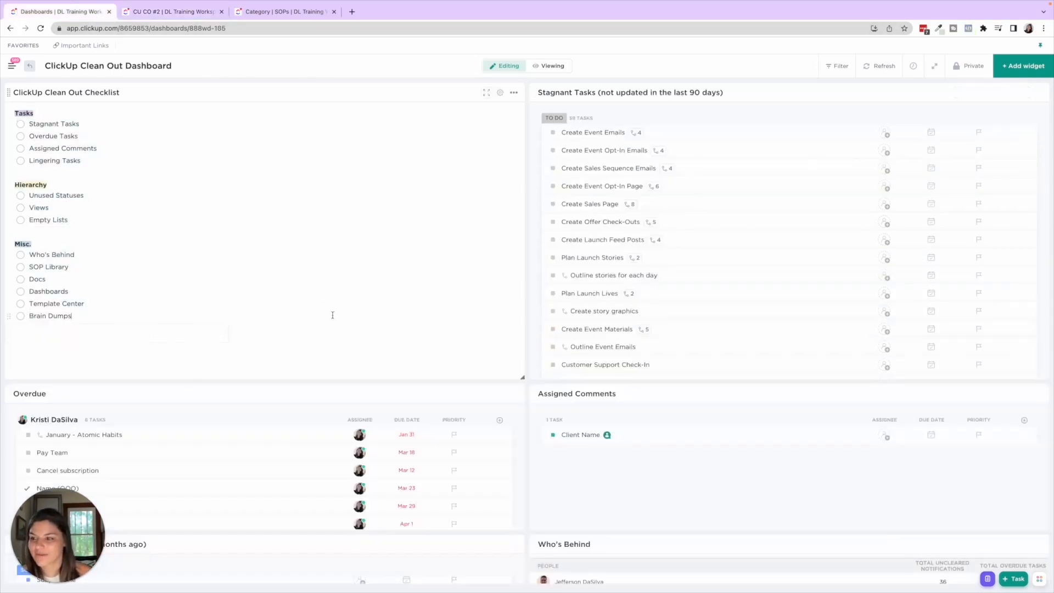
left_click(178, 11)
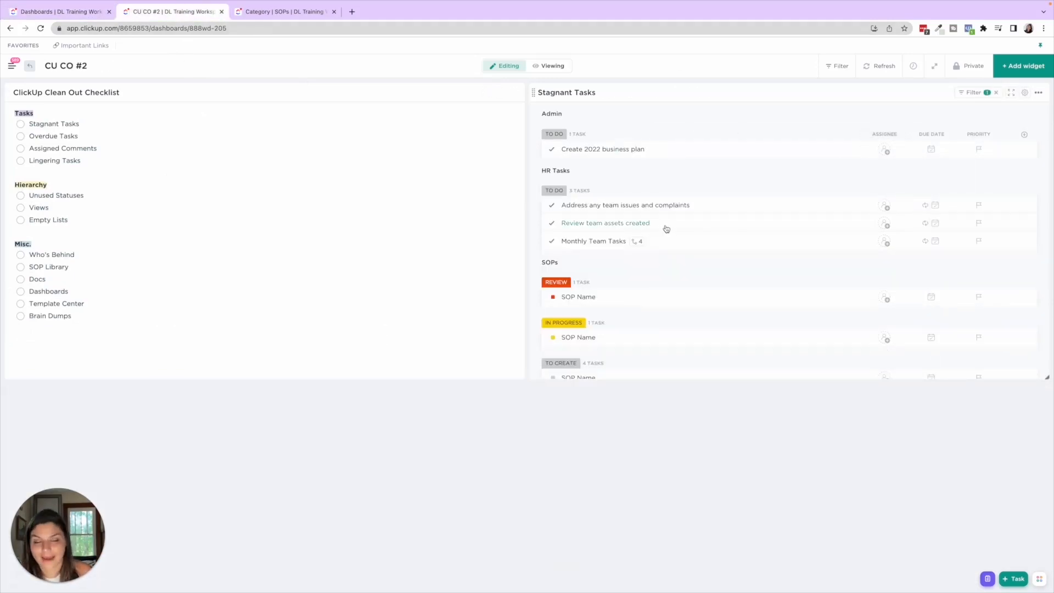
left_click(1038, 93)
left_click(1022, 114)
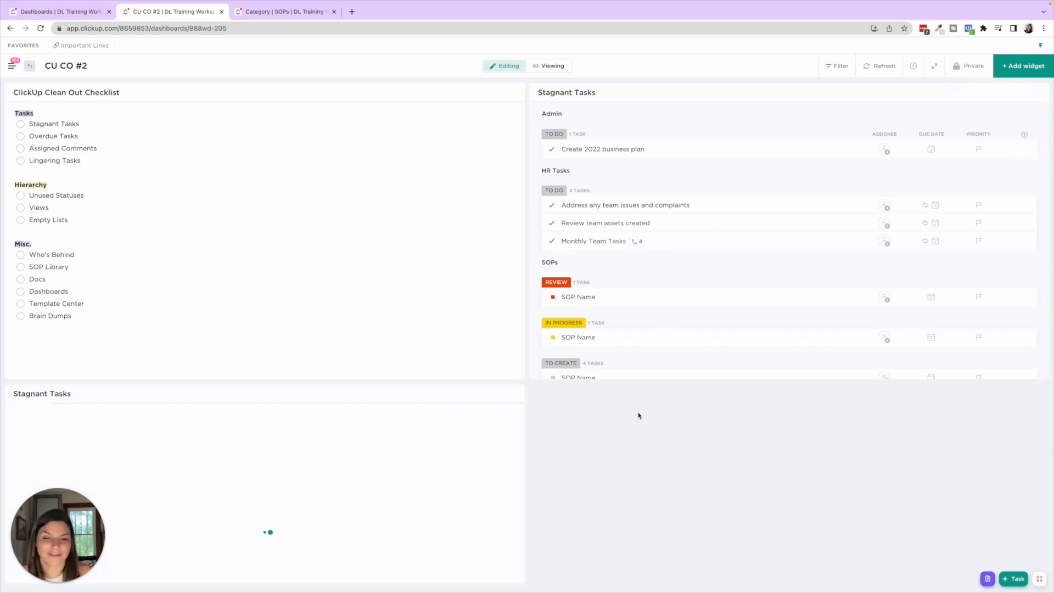
scroll(637, 414, "down", 2)
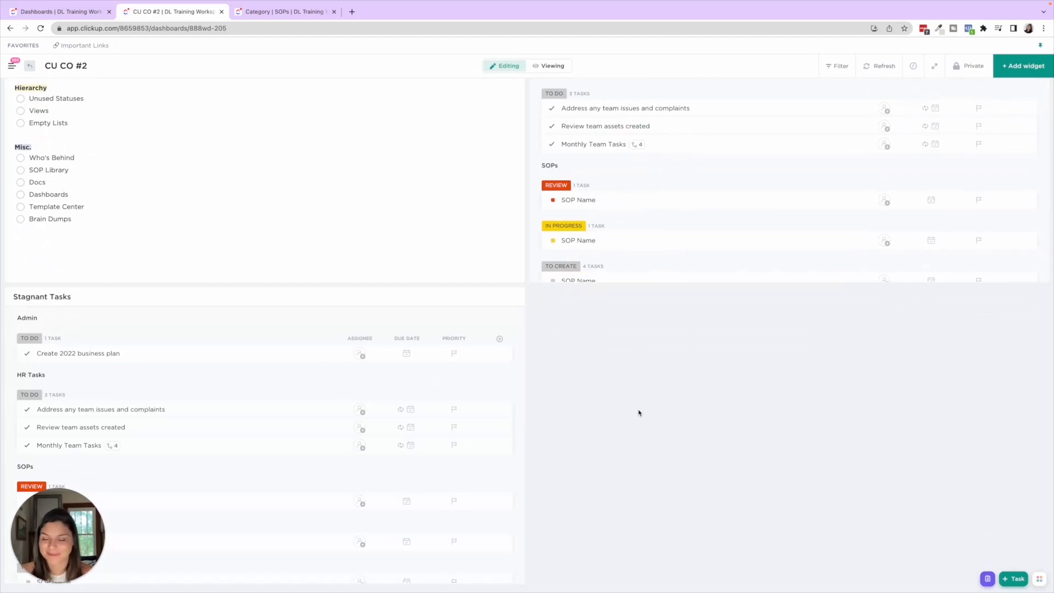
scroll(454, 325, "up", 1)
scroll(454, 324, "down", 1)
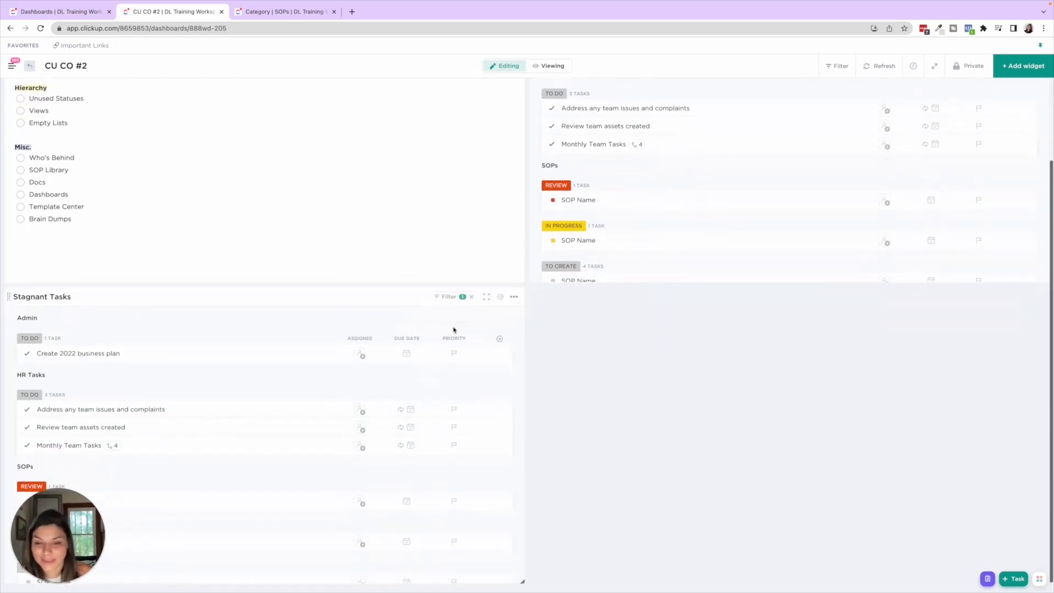
Replace the duplicated widget's filter with Due date is Overdue
left_click(472, 301)
left_click(470, 297)
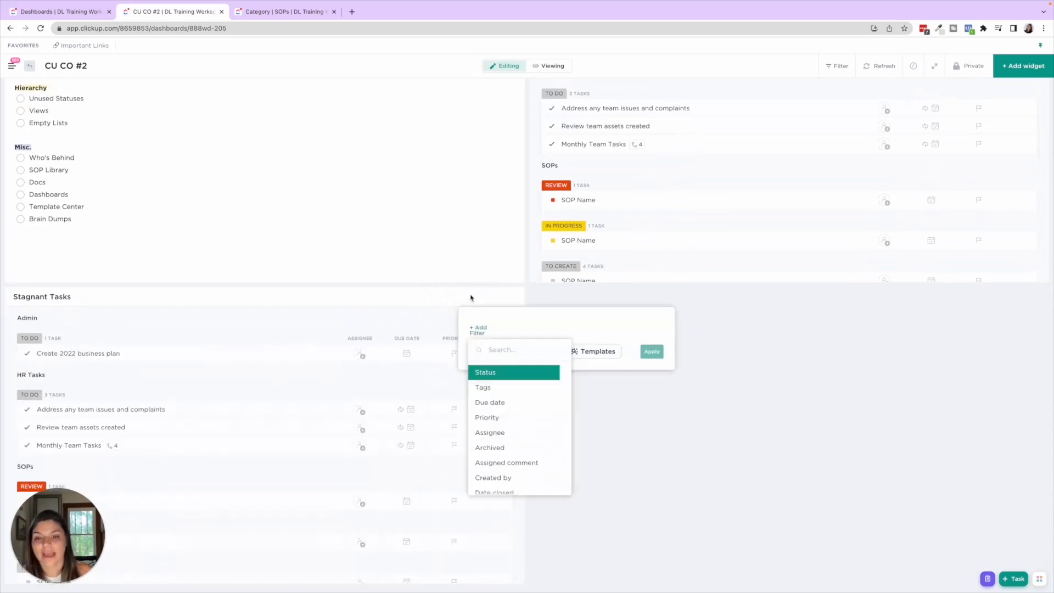
left_click(502, 403)
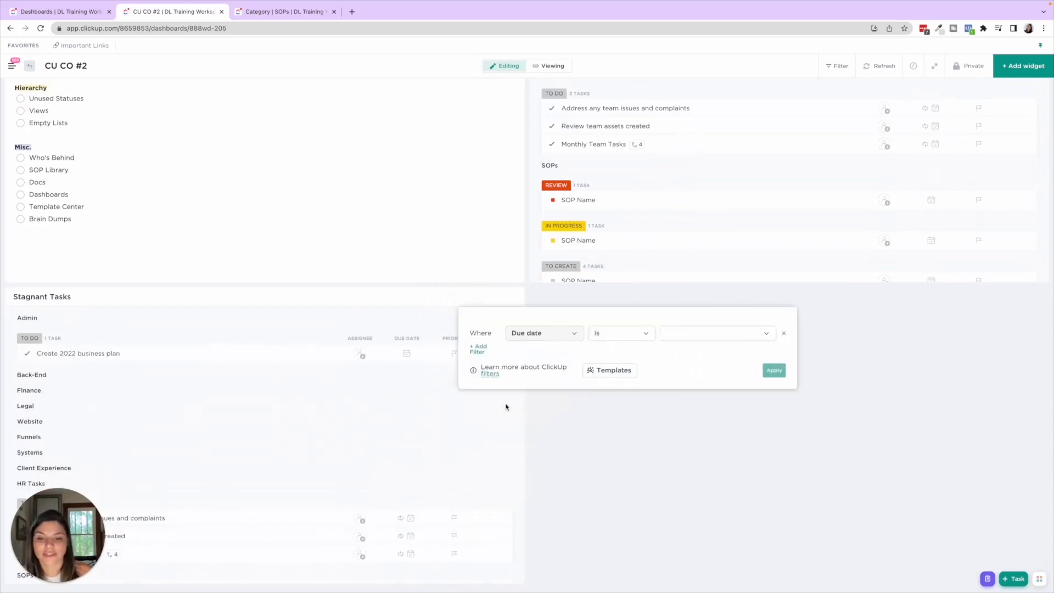
left_click(695, 333)
scroll(728, 497, "down", 2)
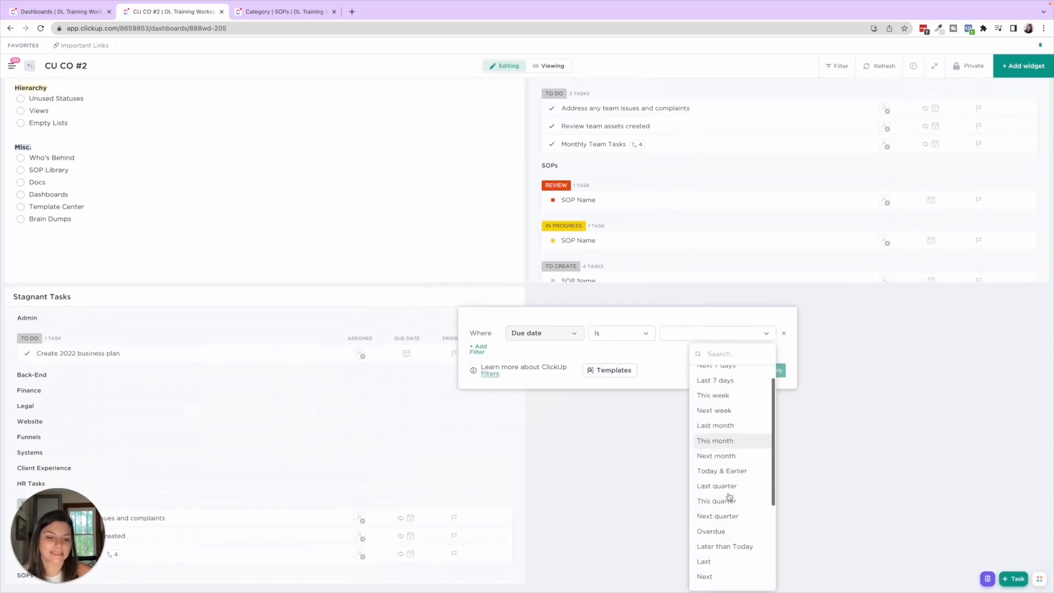
left_click(729, 500)
left_click(762, 372)
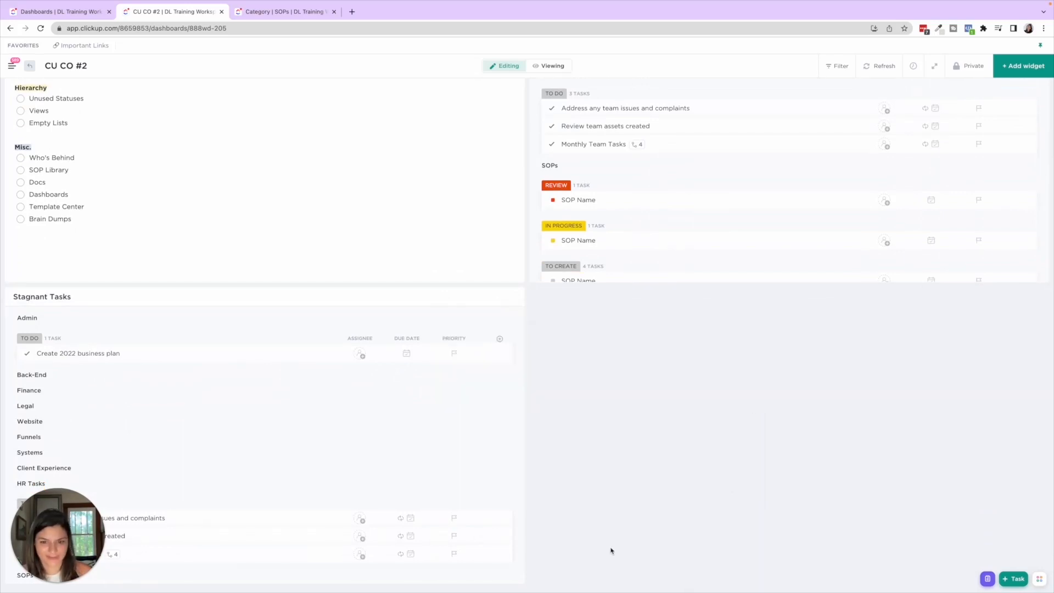
Rename the duplicated Stagnant Tasks widget as Overdue
left_click(96, 295)
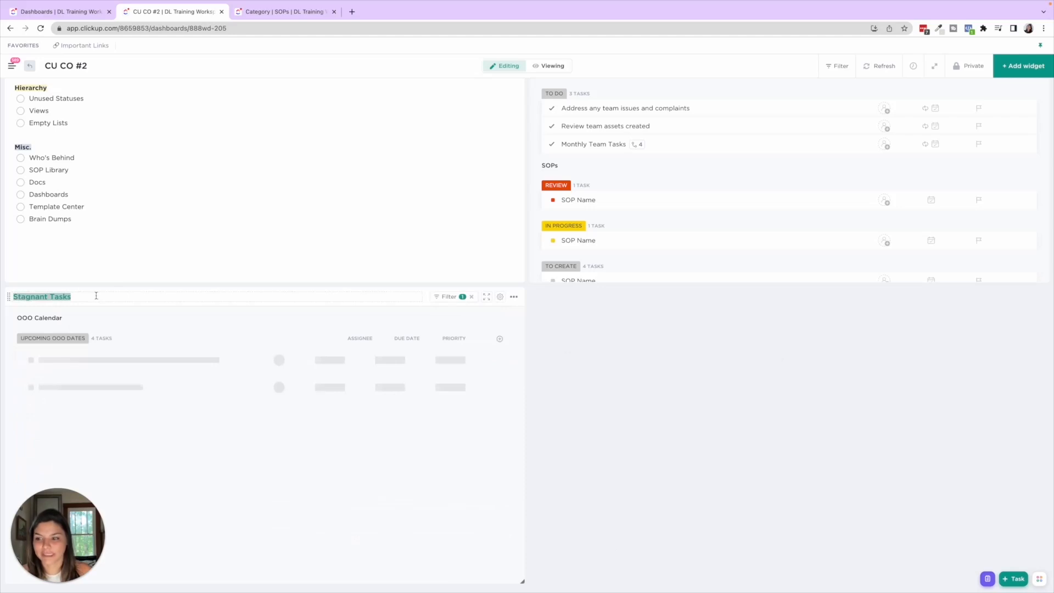
type("Overdue")
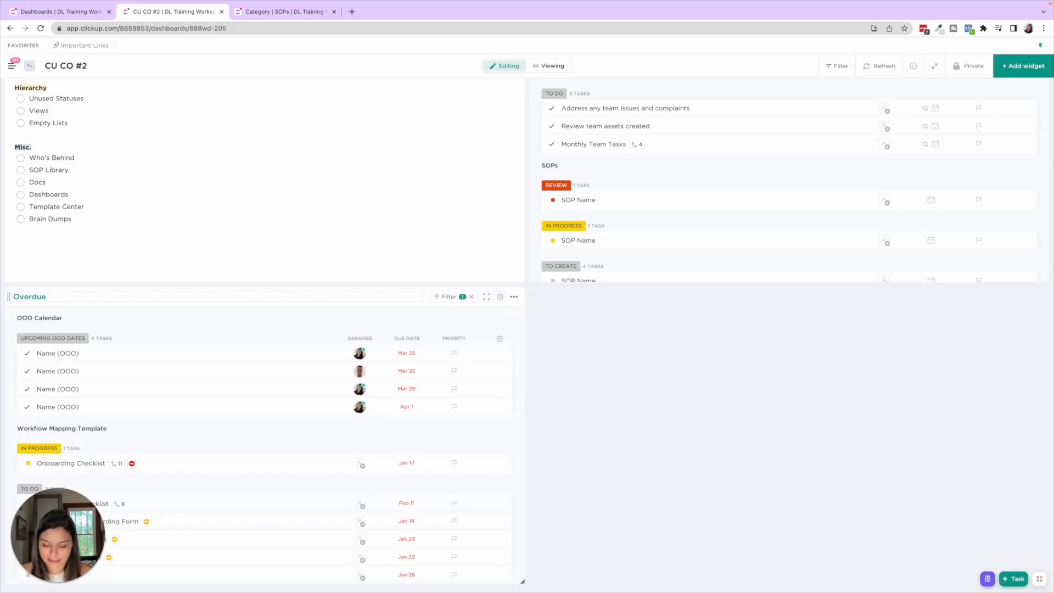
key("ctrl+super+space")
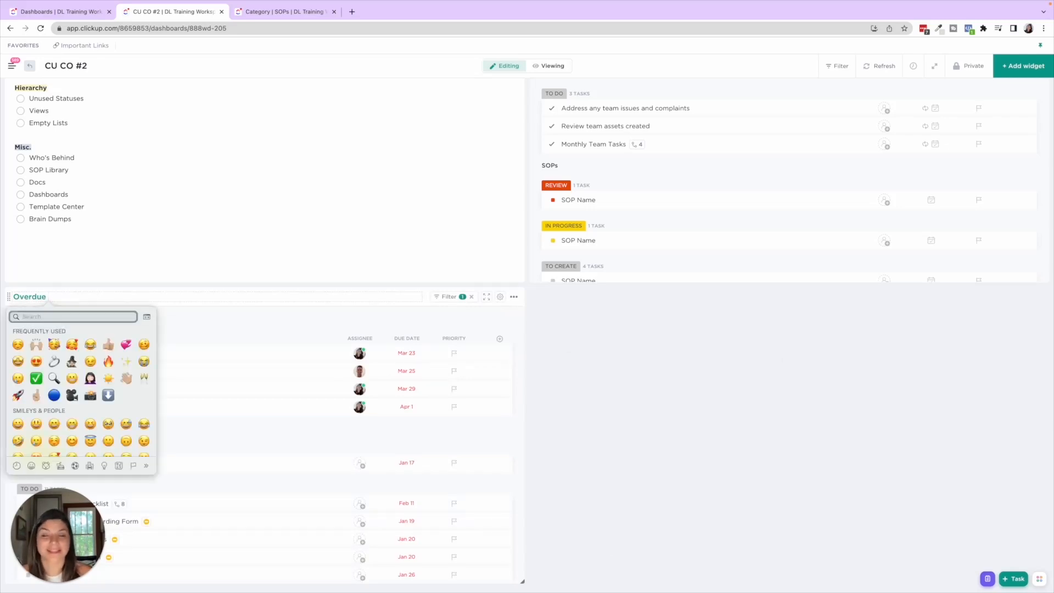
left_click(119, 296)
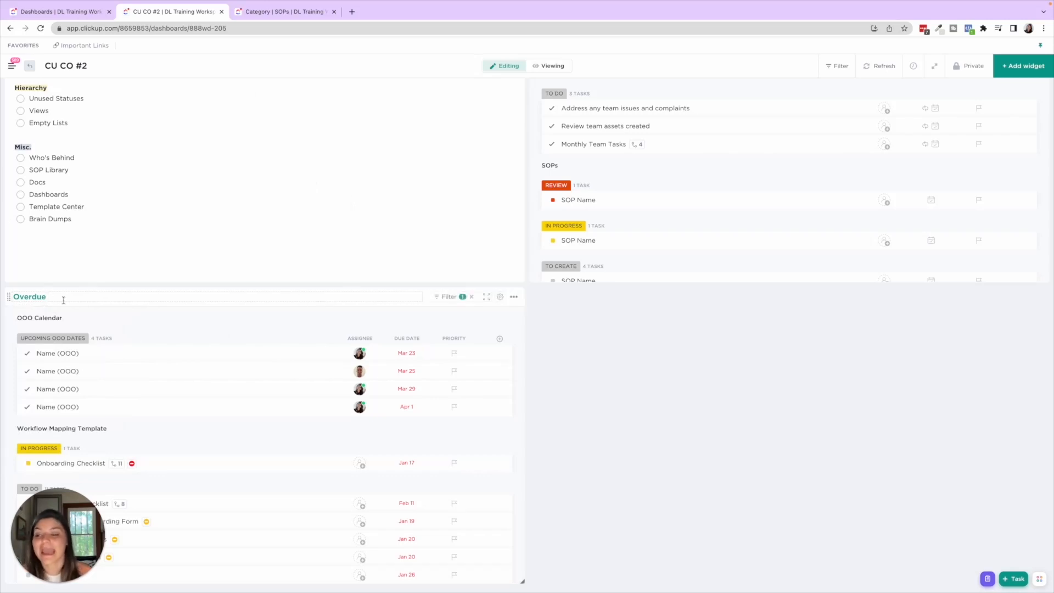
left_click(185, 320)
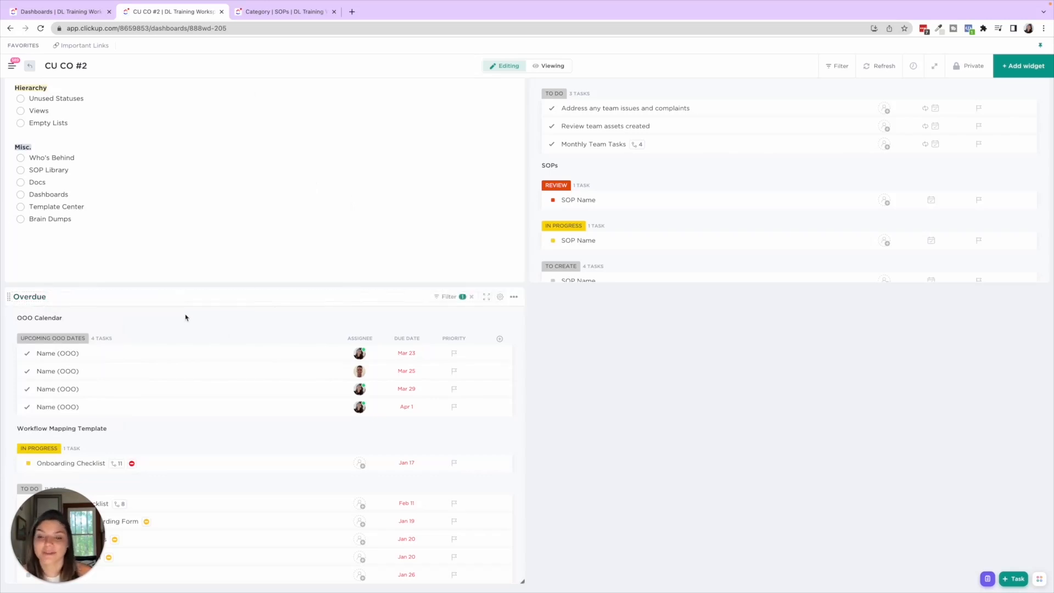
Group the Overdue widget's tasks by assignee and save the widget
left_click(500, 299)
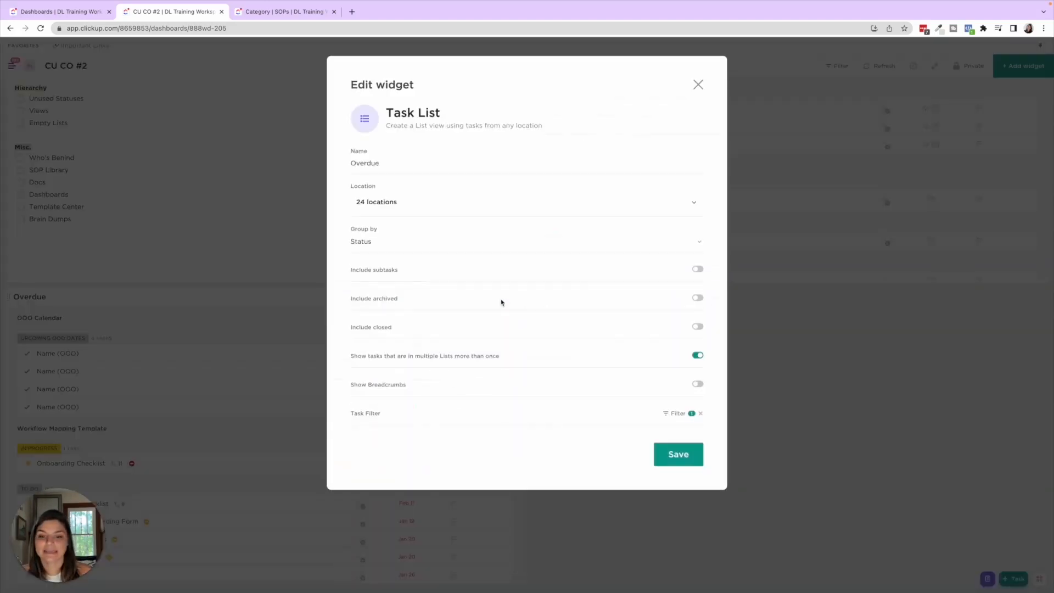
left_click(367, 244)
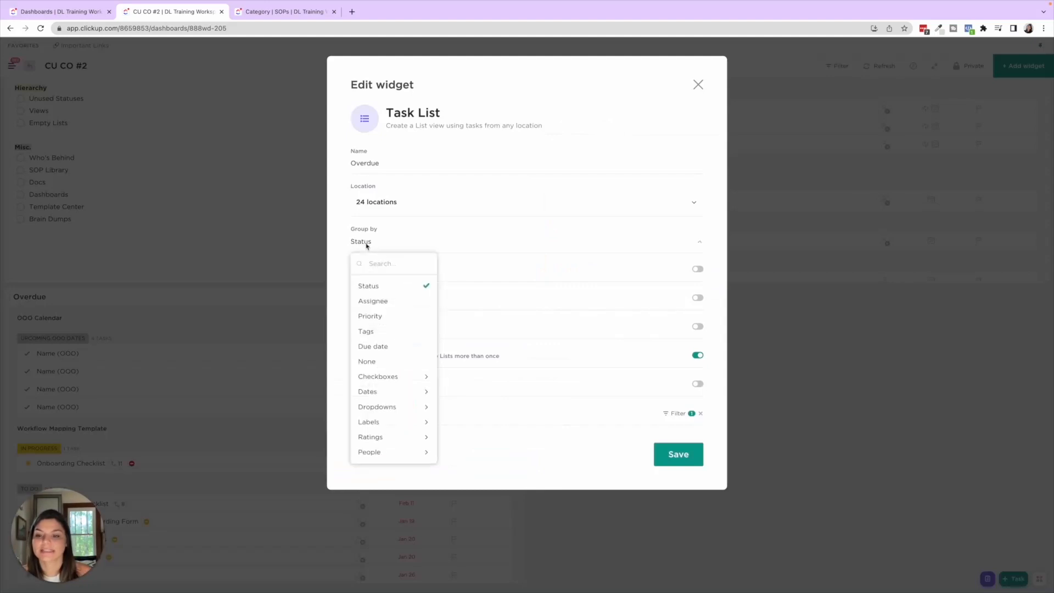
left_click(388, 300)
left_click(667, 456)
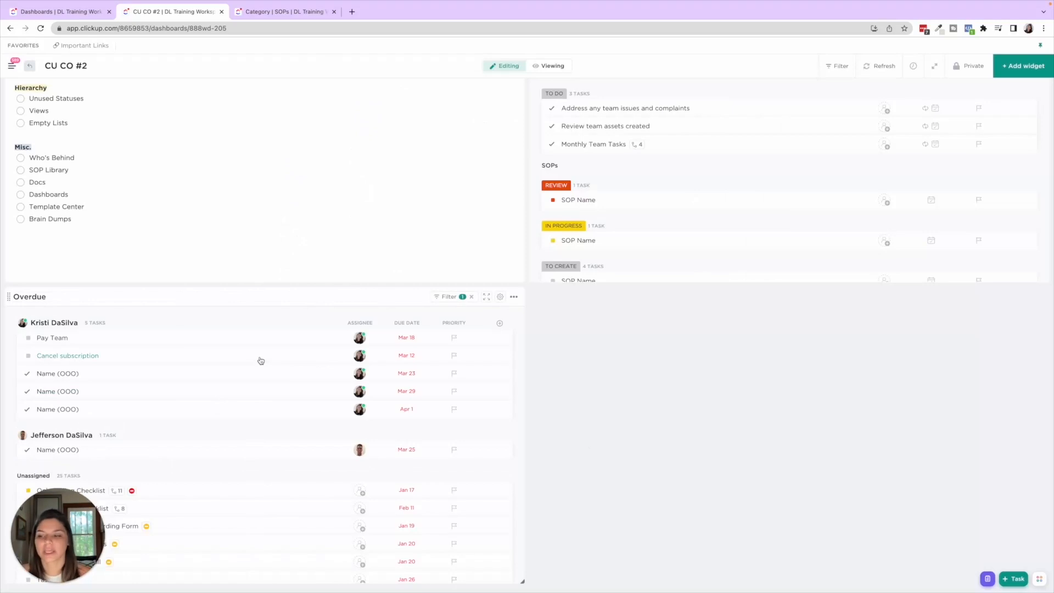
View the Pay Team task from the Overdue widget, including its comment box, and return to the dashboard
left_click(57, 338)
left_click(663, 553)
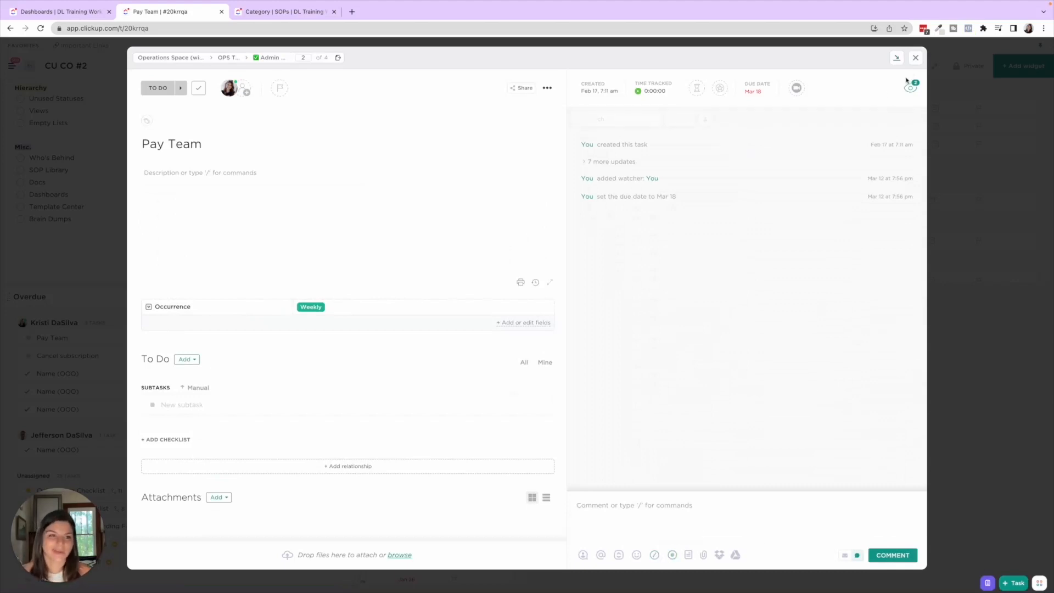
left_click(915, 57)
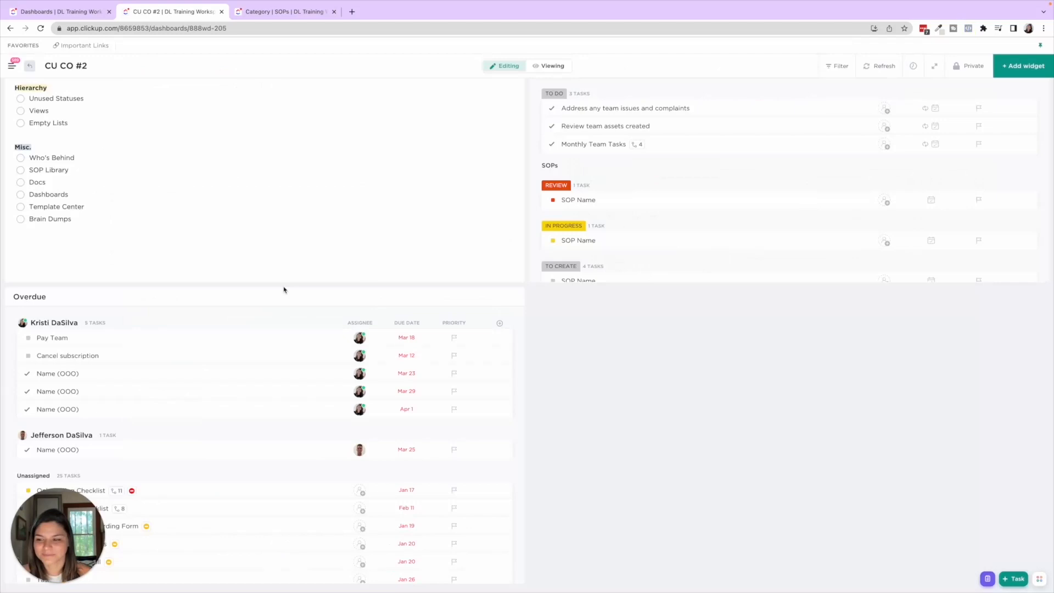
Duplicate the Overdue widget and rename the copy Assigned Comments
scroll(216, 112, "up", 2)
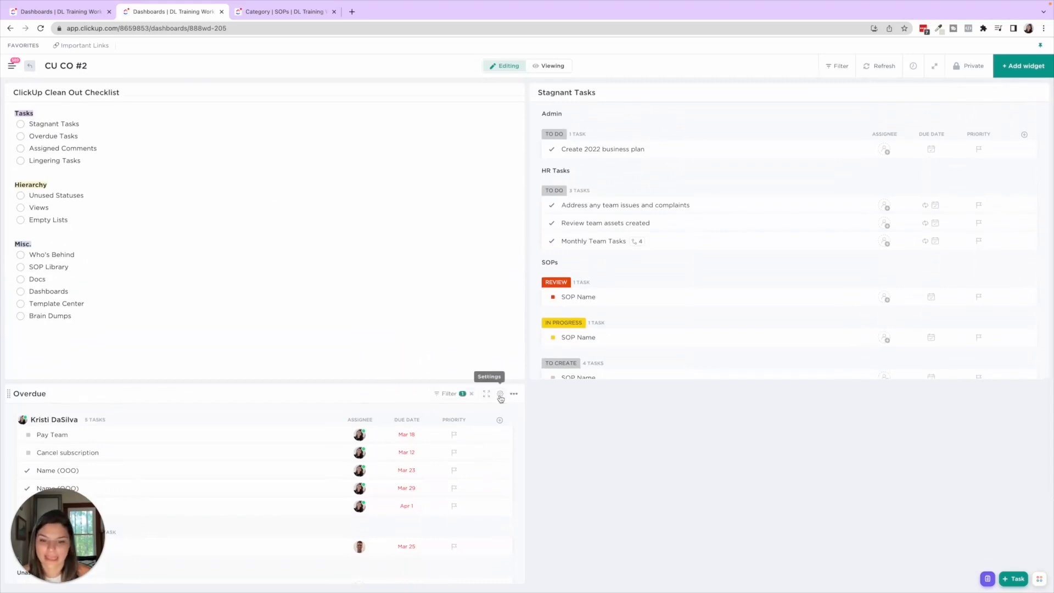
left_click(501, 397)
left_click(698, 84)
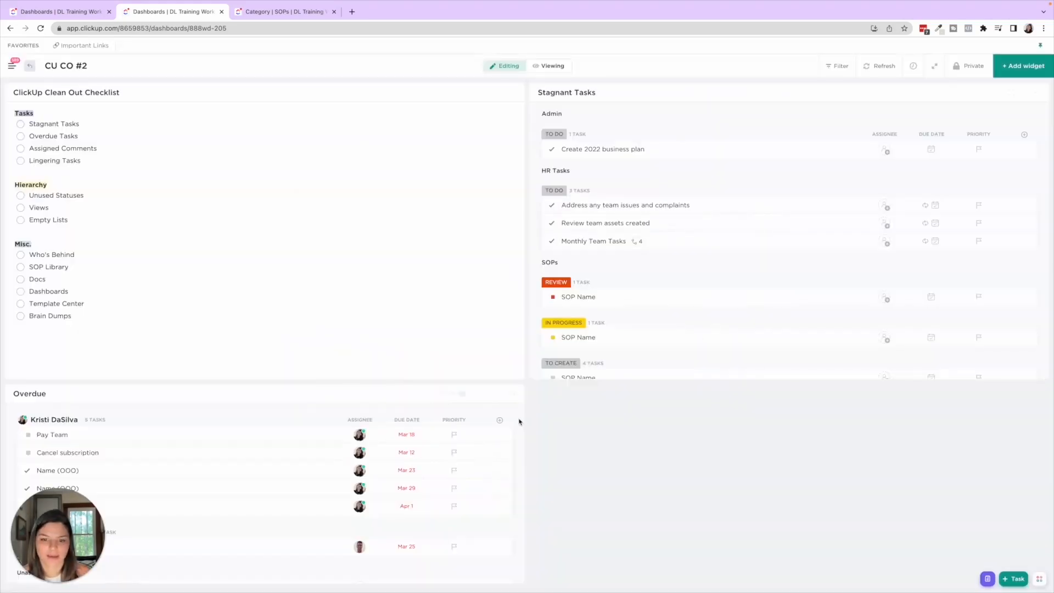
left_click(517, 402)
left_click(499, 421)
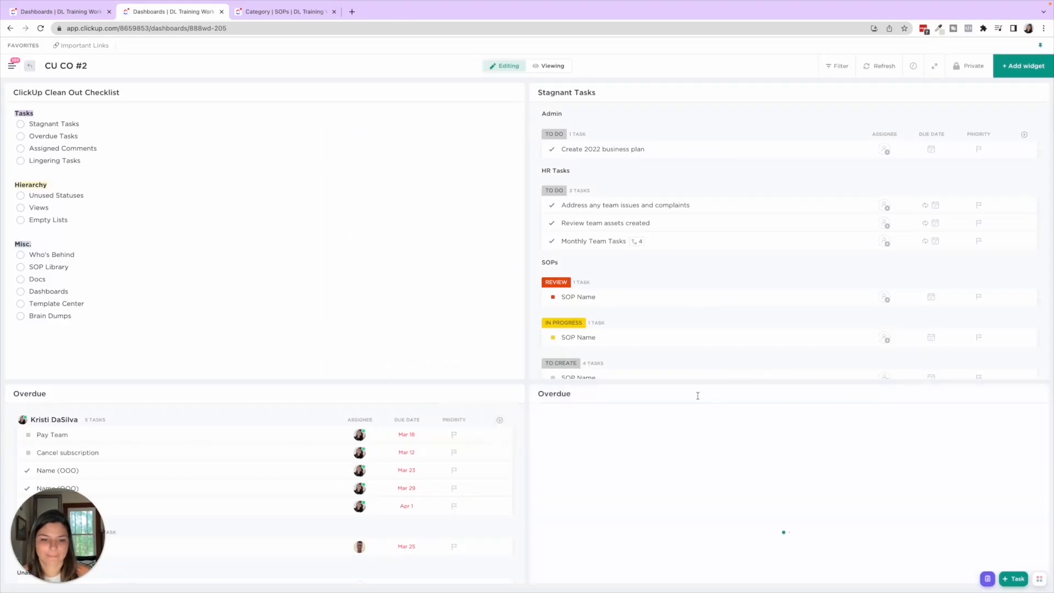
scroll(693, 396, "down", 2)
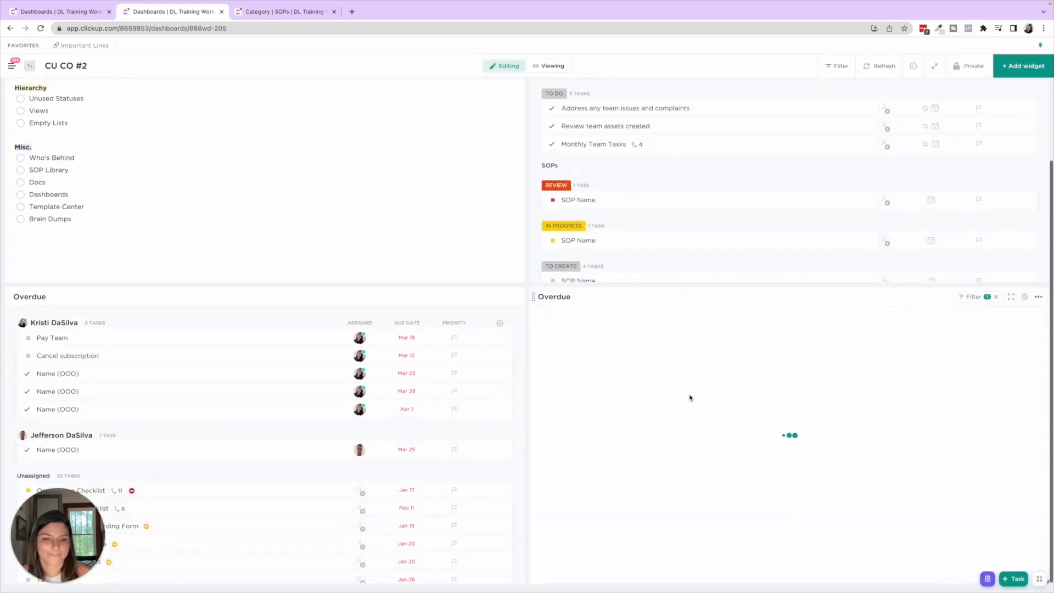
left_click(607, 299)
type("Assigned Comments")
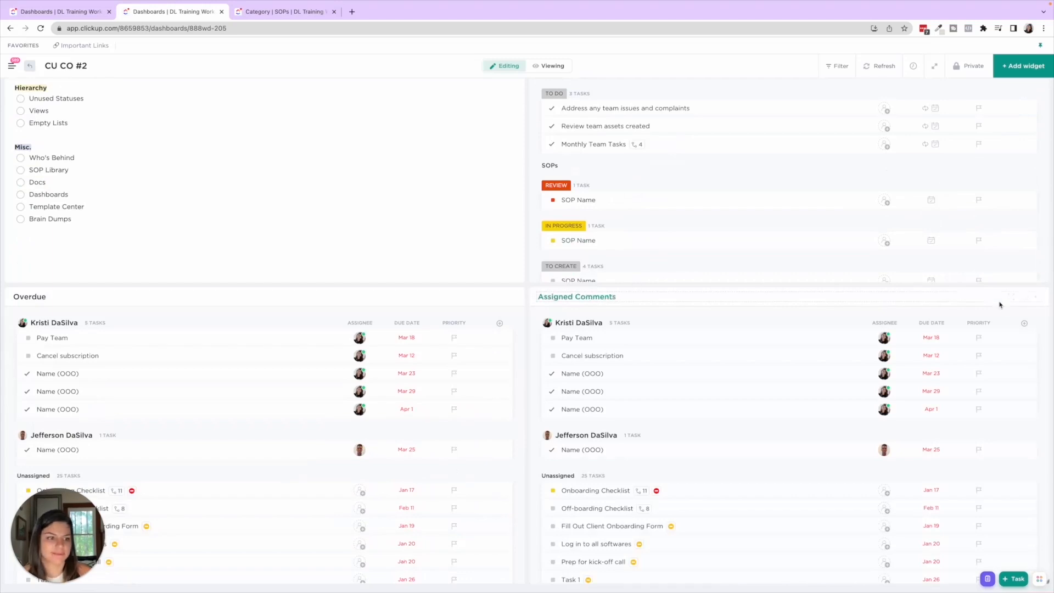
Replace the Assigned Comments widget's filter with Assigned comment set to Has assigned comments, and reload the dashboard
left_click(996, 298)
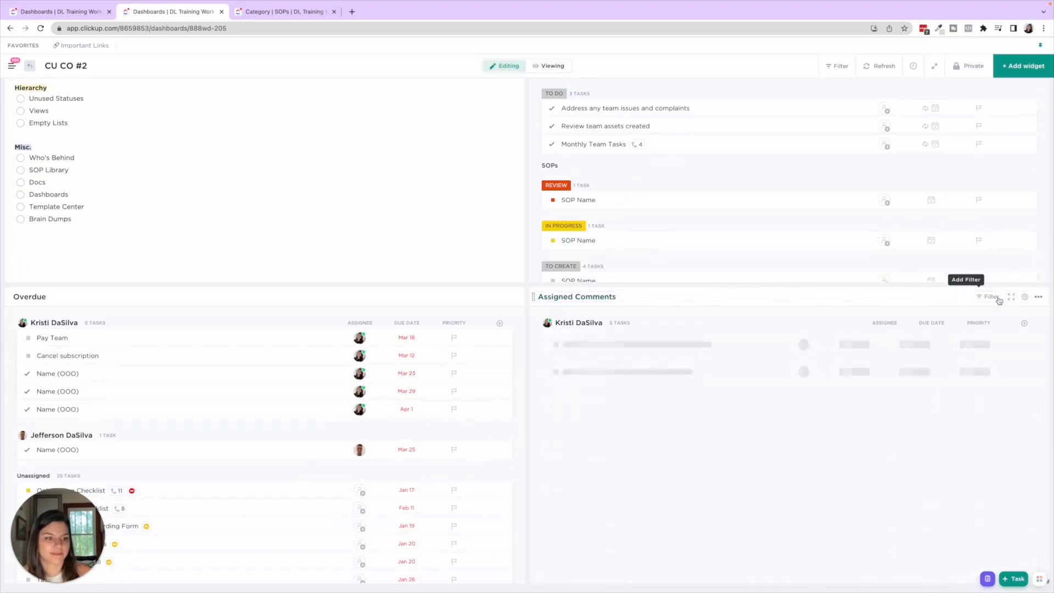
left_click(996, 298)
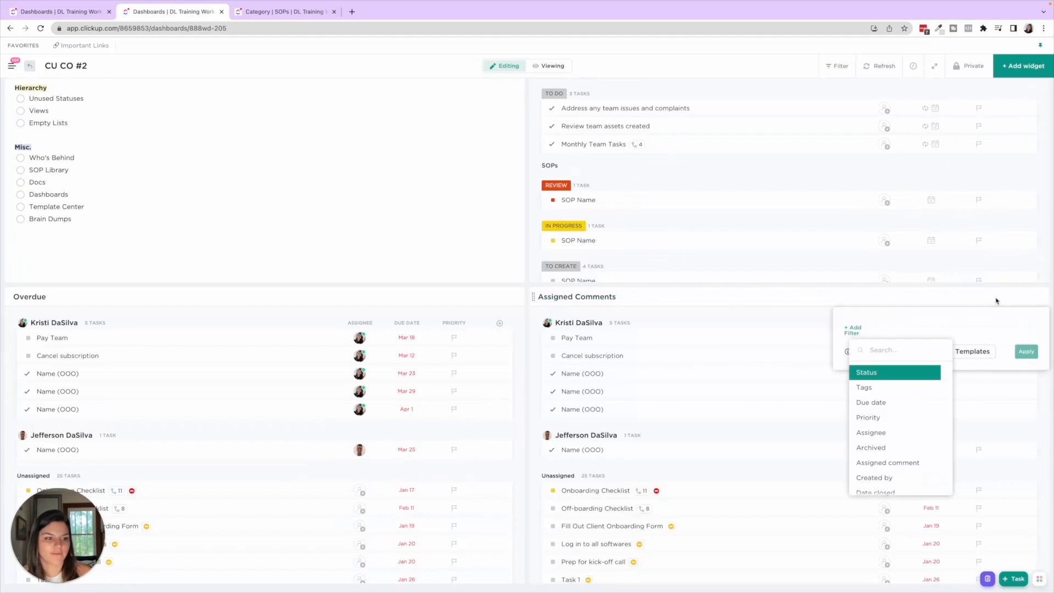
left_click(900, 463)
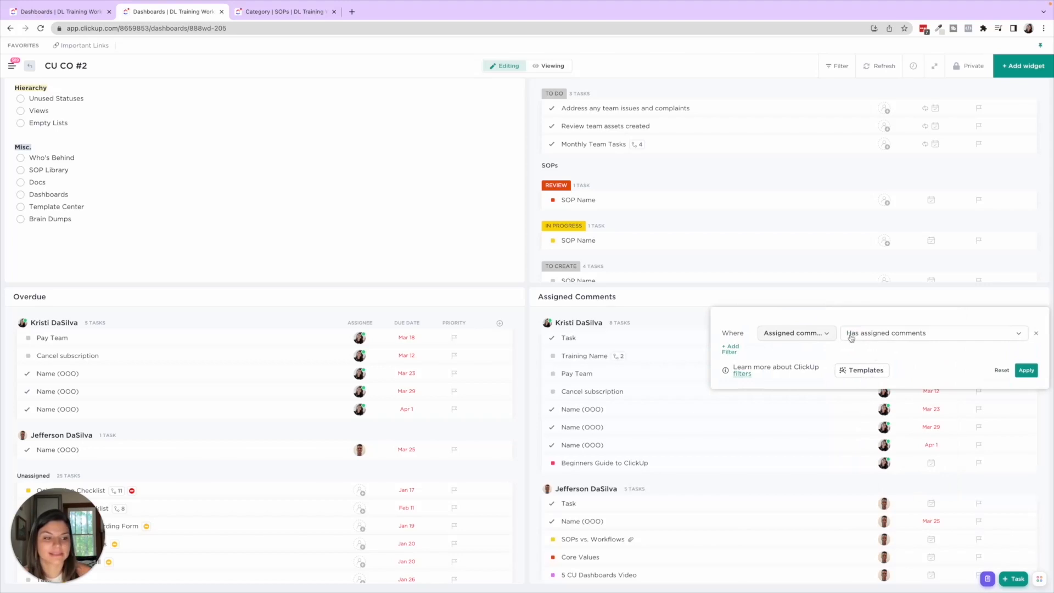
left_click(878, 339)
left_click(878, 354)
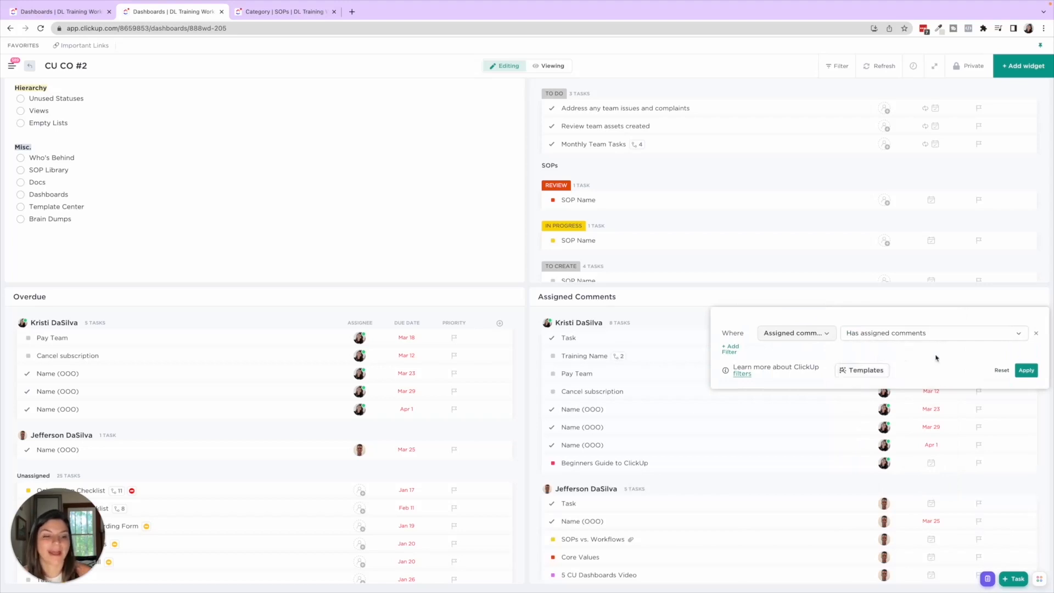
left_click(1026, 370)
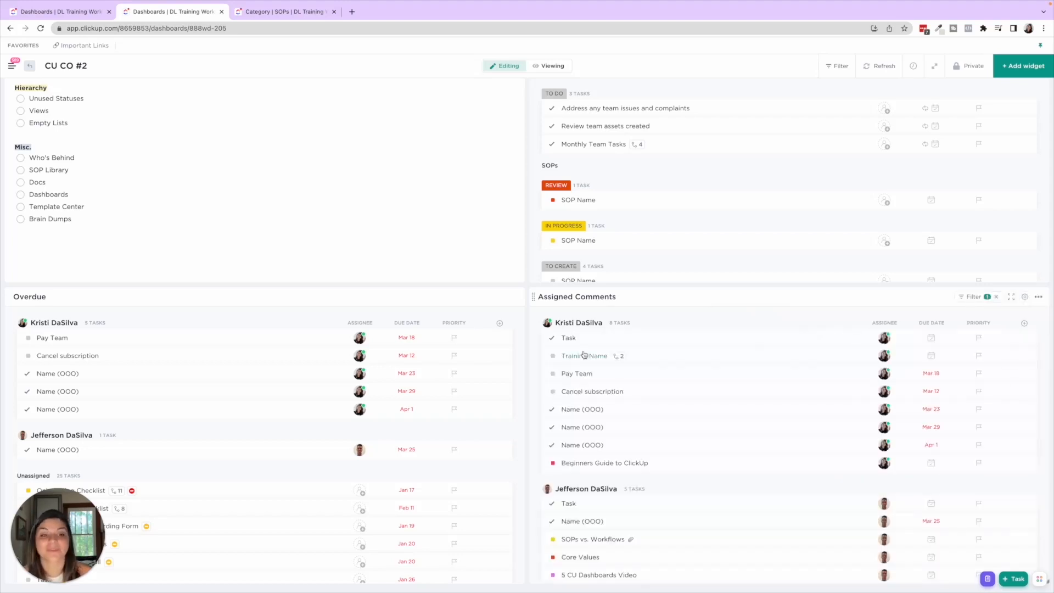
left_click(880, 65)
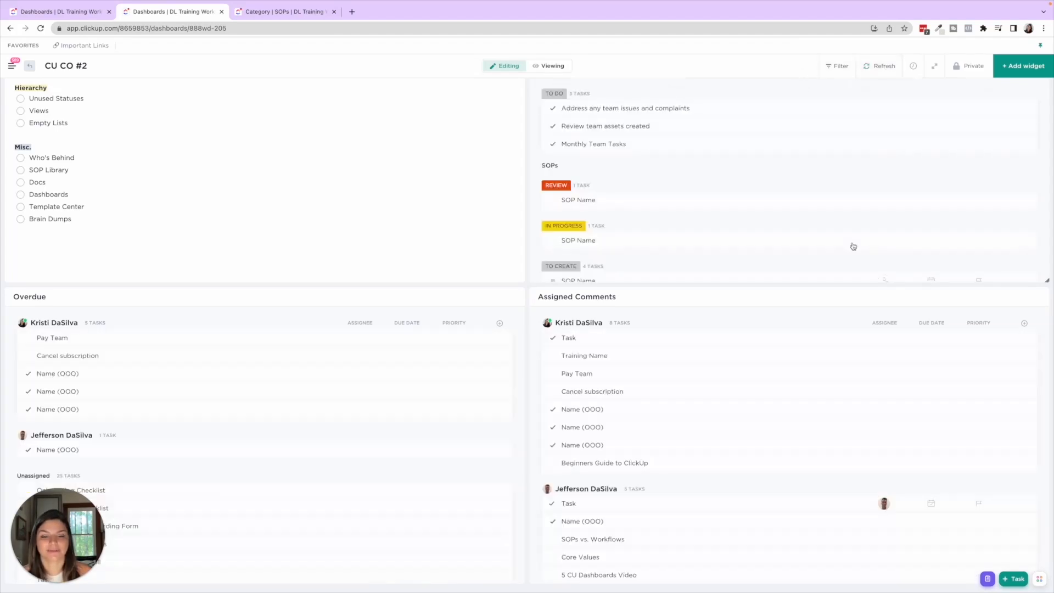
left_click(39, 30)
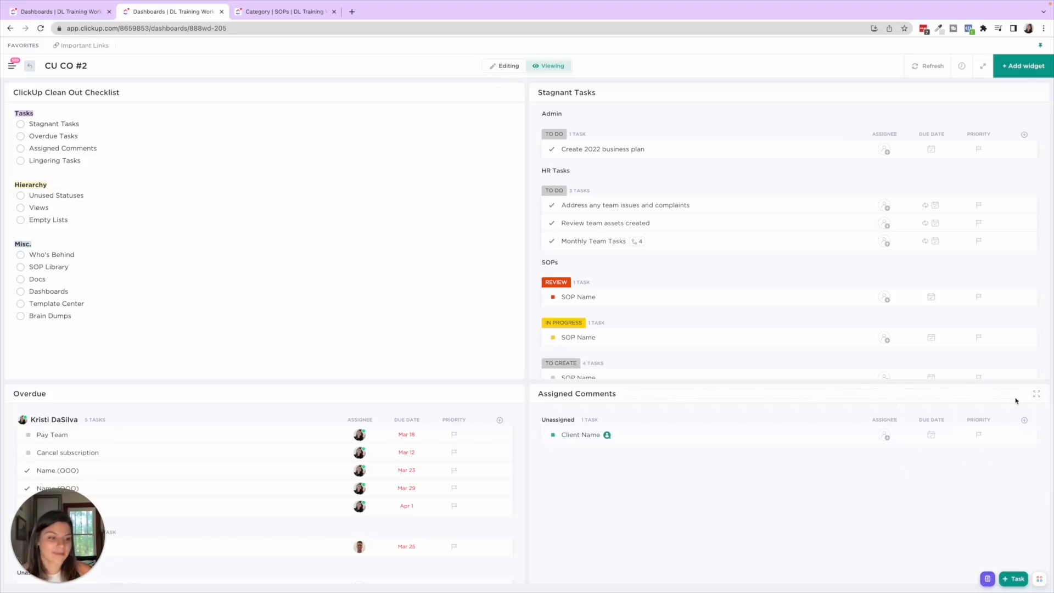
Return the dashboard to editing mode and set the Assigned Comments widget's grouping to None
left_click(508, 66)
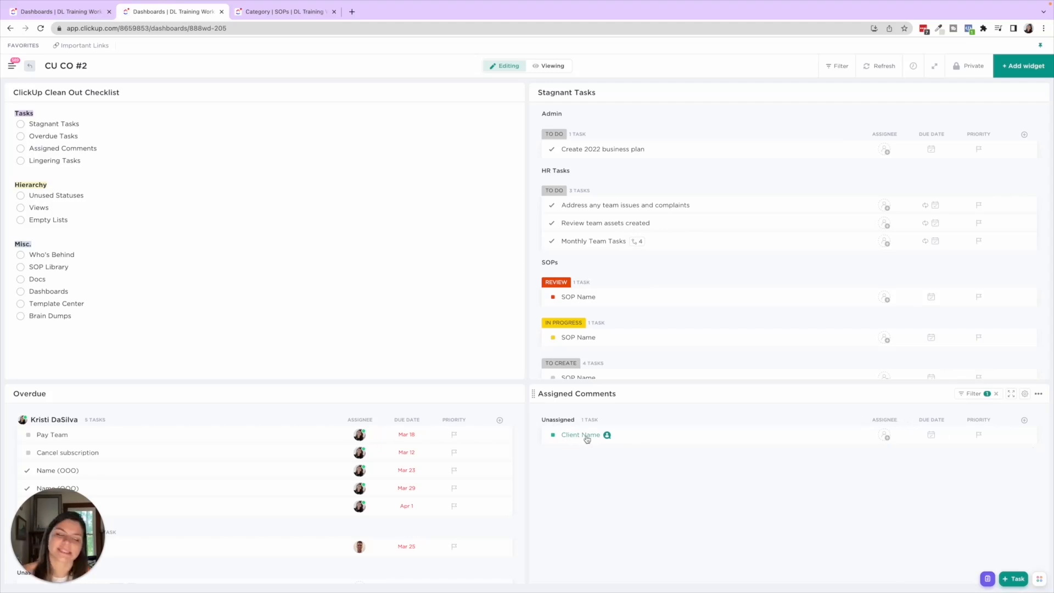
left_click(1024, 394)
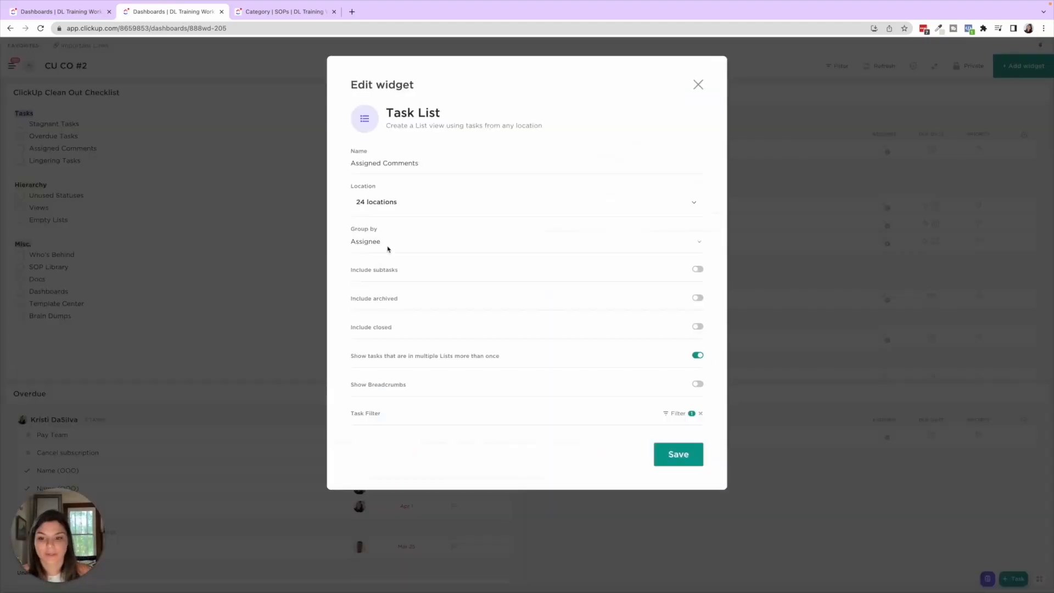
left_click(365, 241)
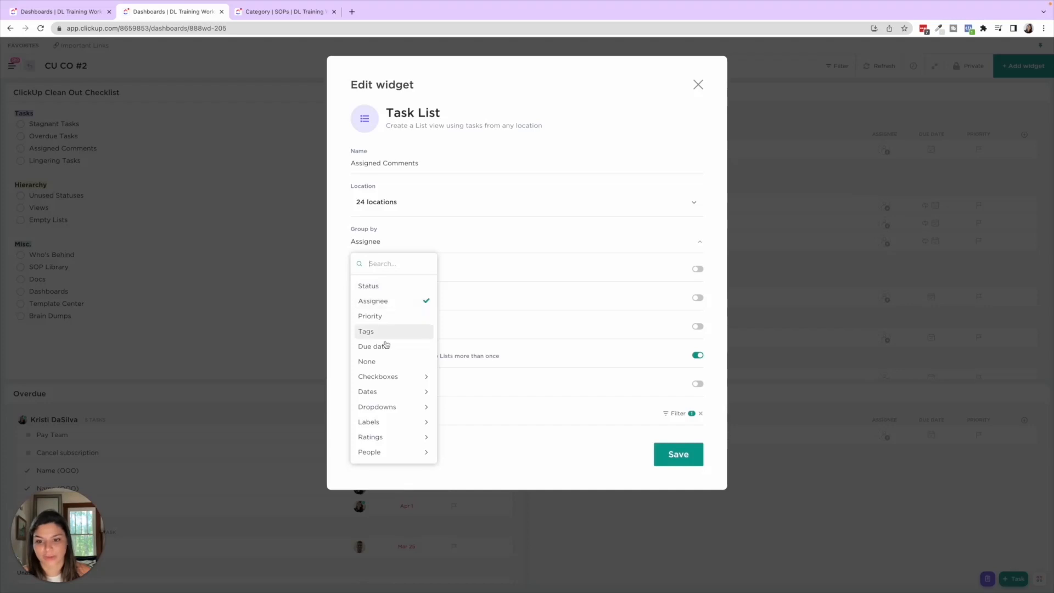
left_click(367, 361)
left_click(678, 455)
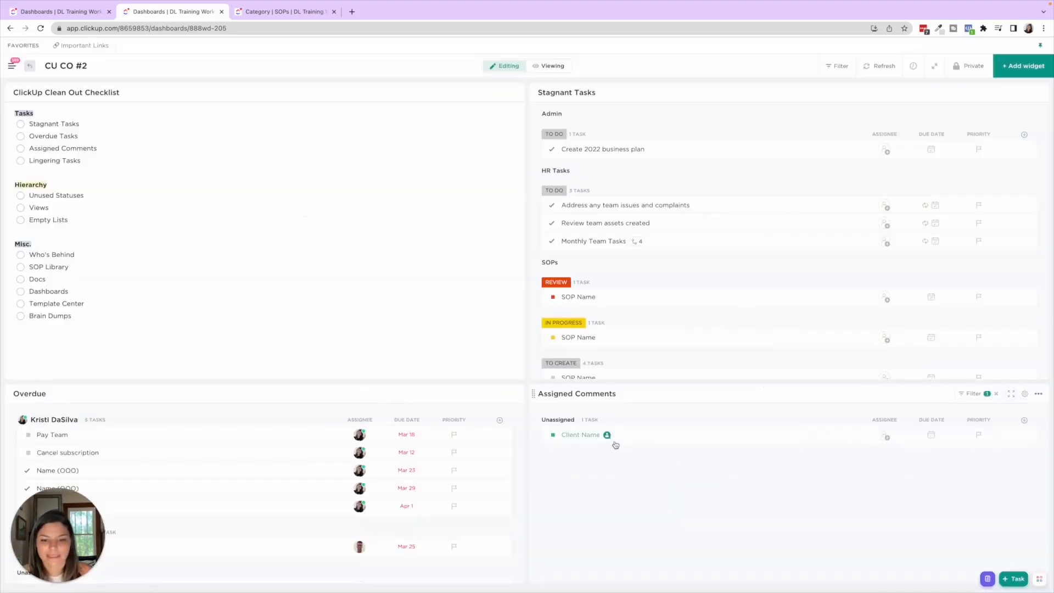
Open the Client Name task from the Assigned Comments widget and resolve its "Assigned comment example" comment
left_click(593, 435)
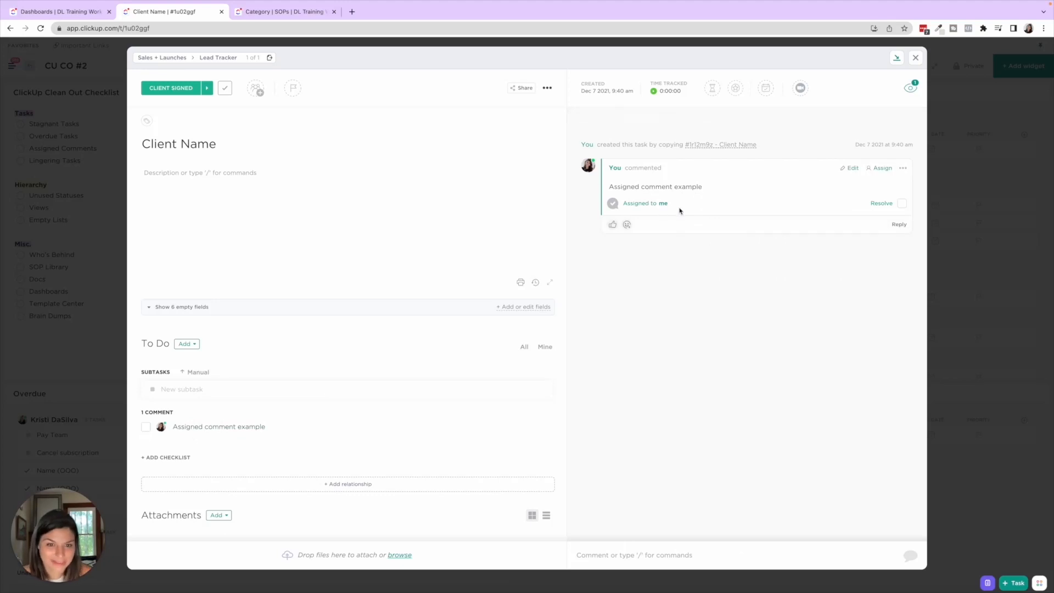
left_click(902, 204)
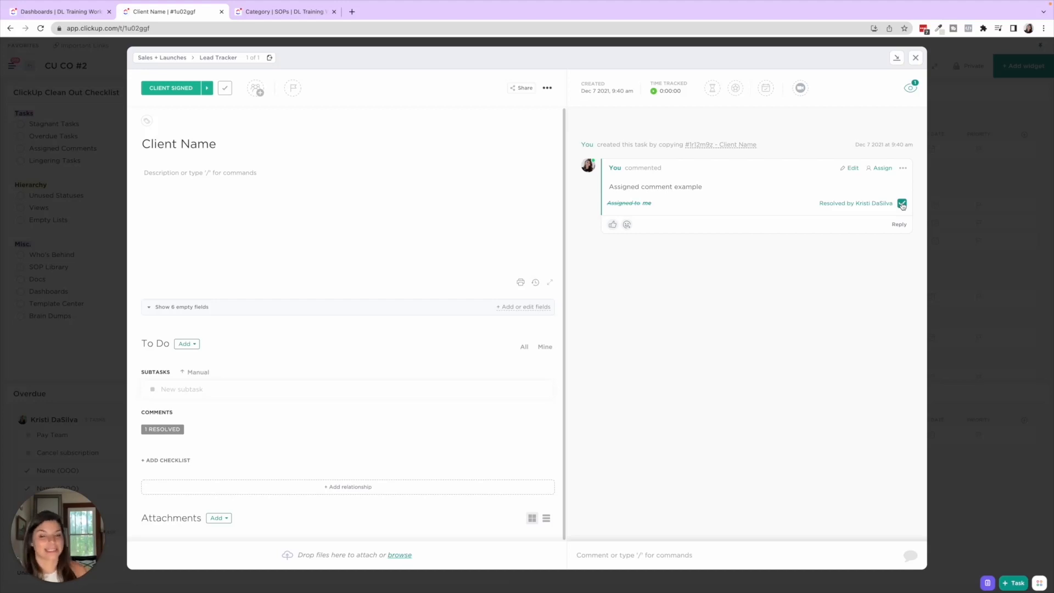
Post a comment "Test" assigned to a team member on the Client Name task, resolve it and close the task
left_click(648, 559)
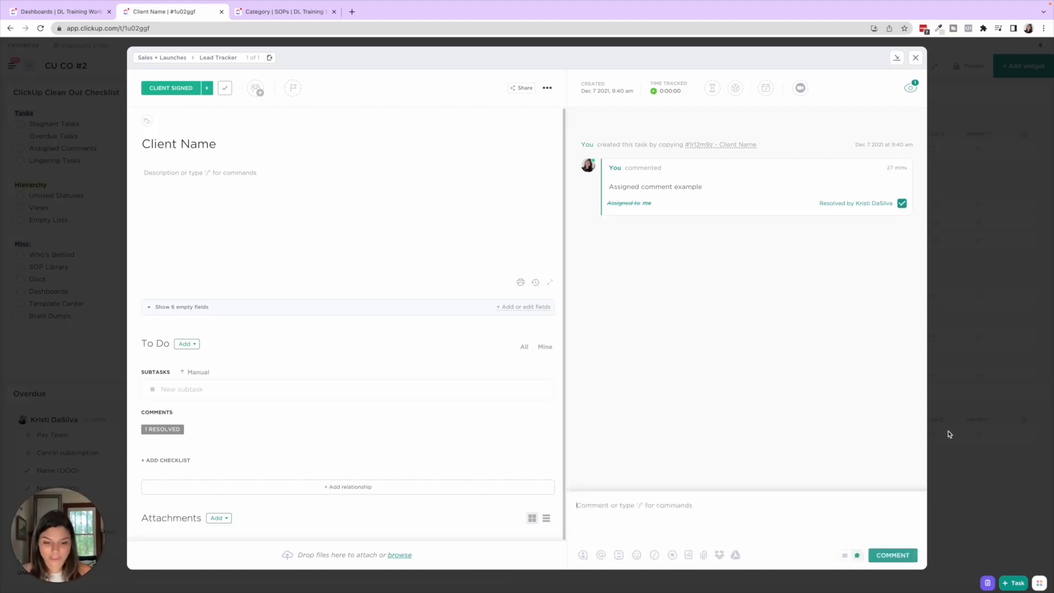
type("Test")
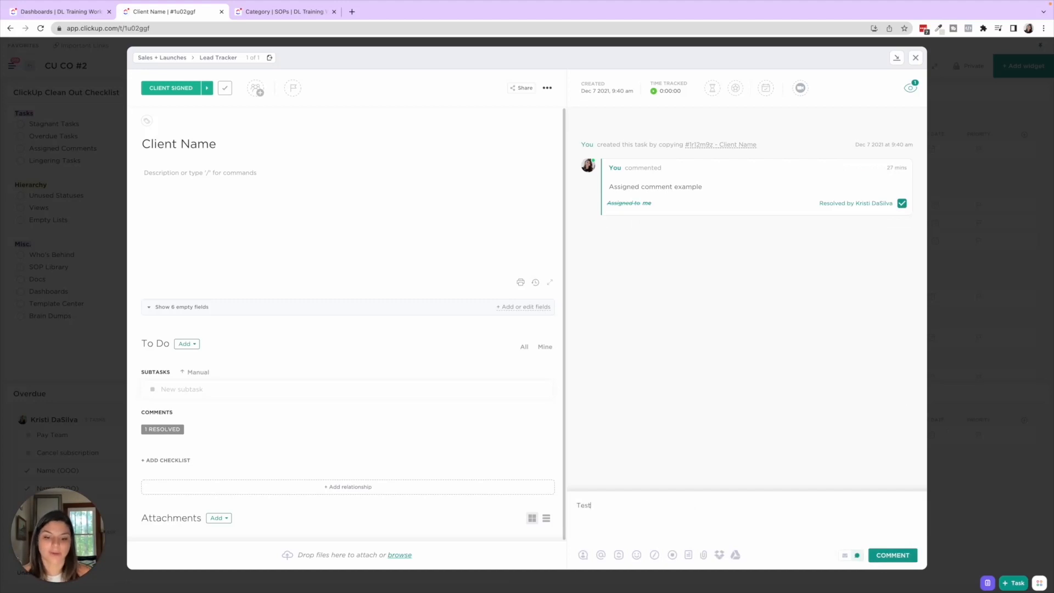
left_click(583, 557)
left_click(617, 471)
left_click(898, 560)
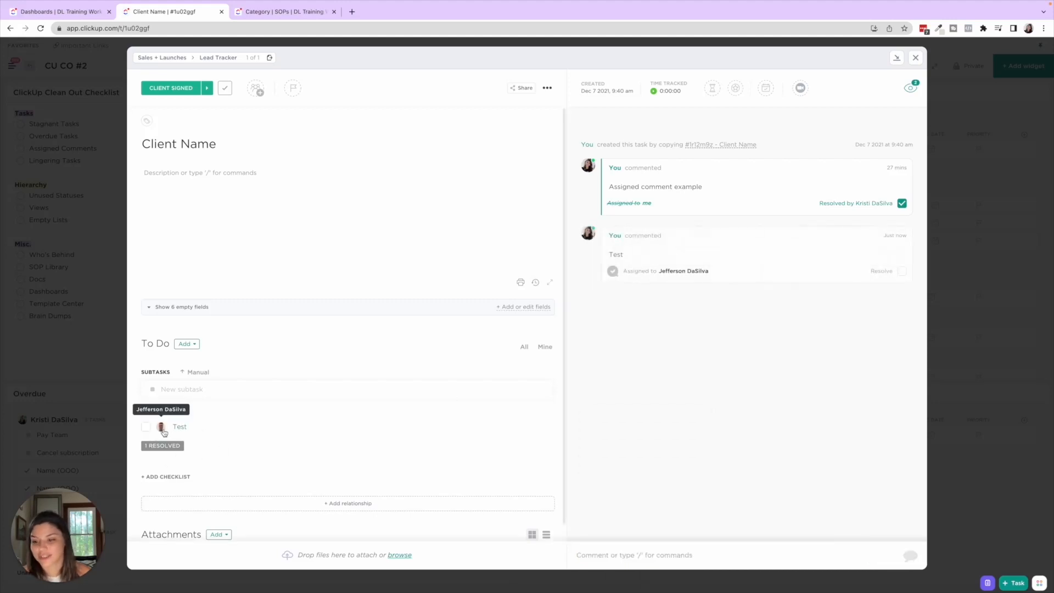
left_click(145, 427)
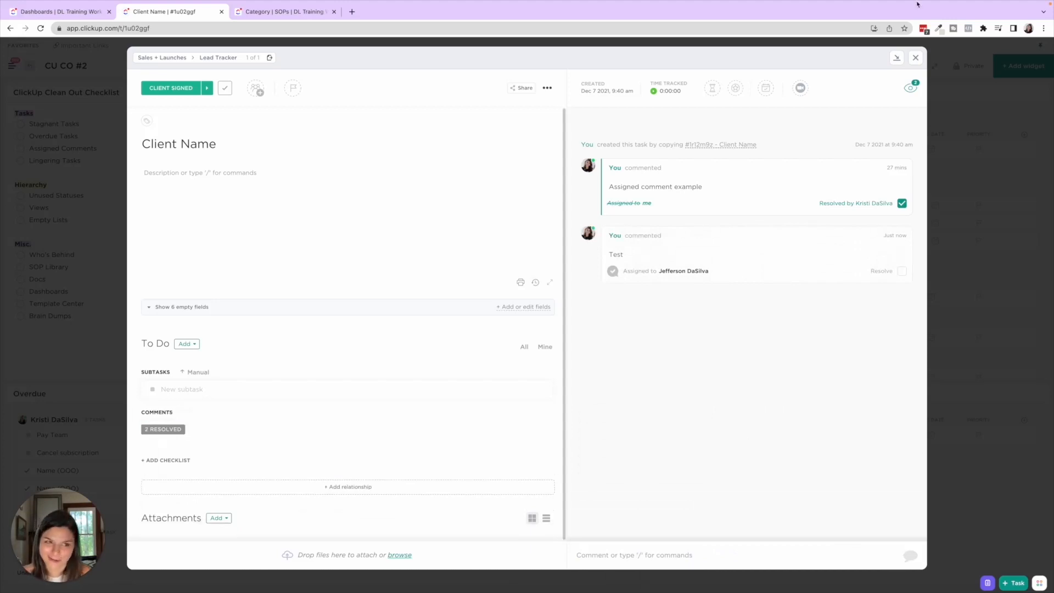
left_click(915, 58)
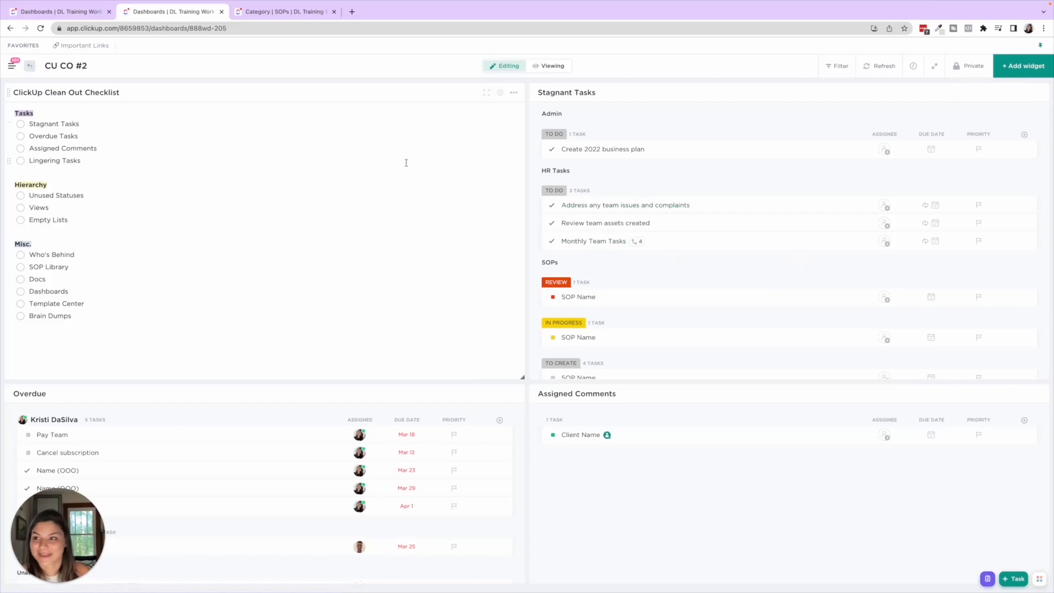
Mark Stagnant Tasks, Overdue Tasks and Assigned Comments as done in the ClickUp Clean Out Checklist
left_click(20, 123)
left_click(21, 135)
left_click(20, 148)
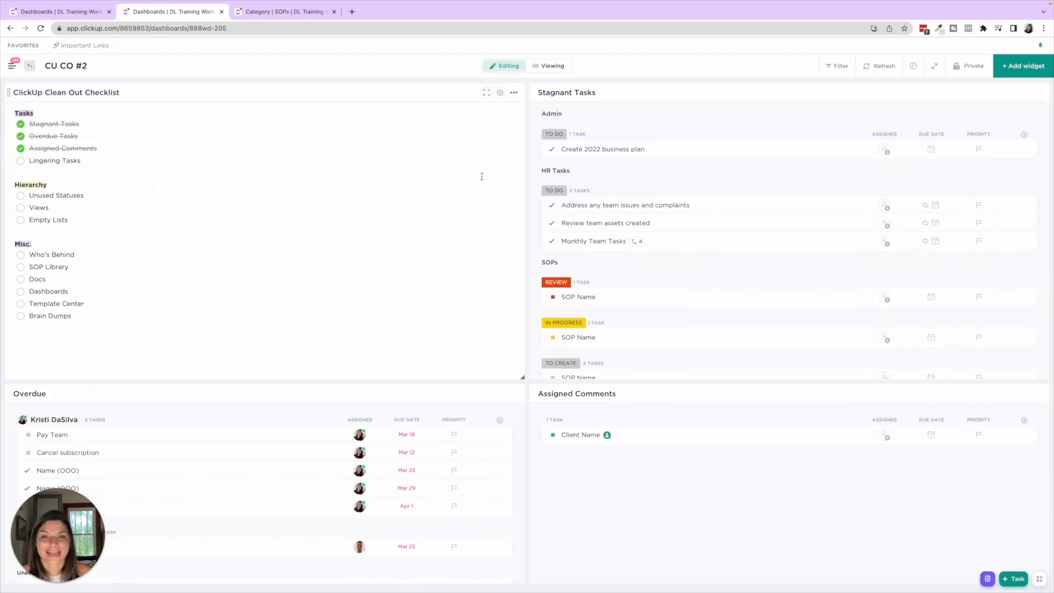
Check the original dashboard's Lingering and Who's Behind widgets, and duplicate the Stagnant Tasks widget on the CU CO #2 dashboard
left_click(55, 11)
scroll(395, 439, "down", 3)
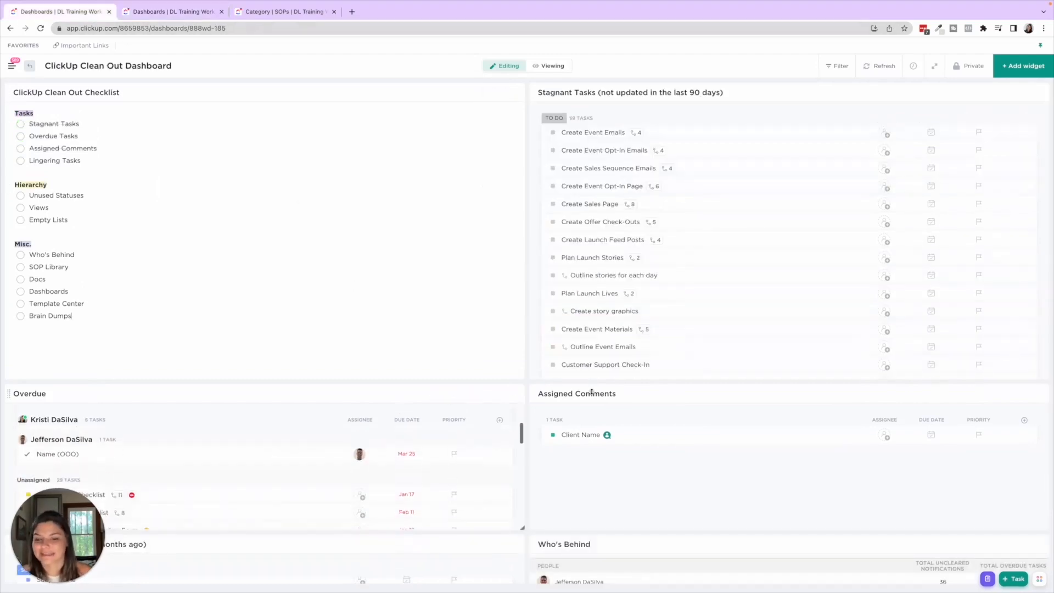
scroll(592, 392, "down", 3)
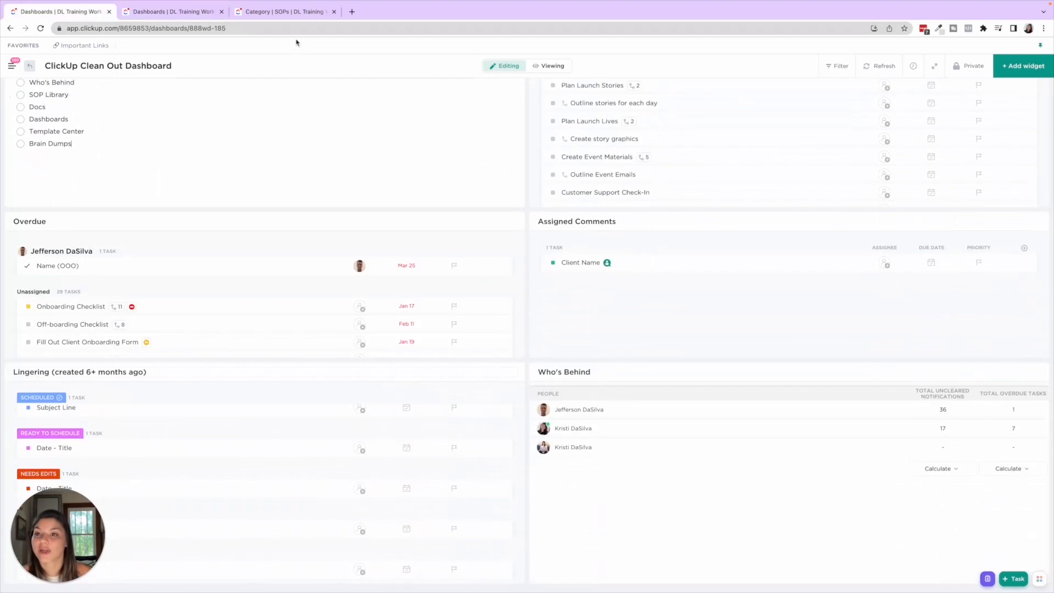
left_click(192, 12)
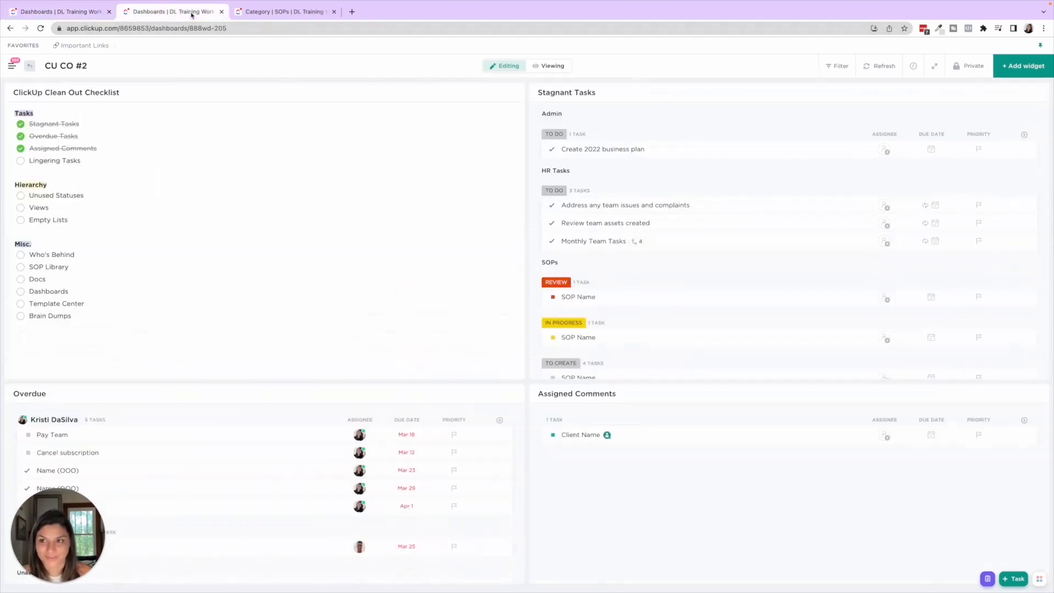
scroll(893, 408, "down", 1)
scroll(893, 403, "up", 2)
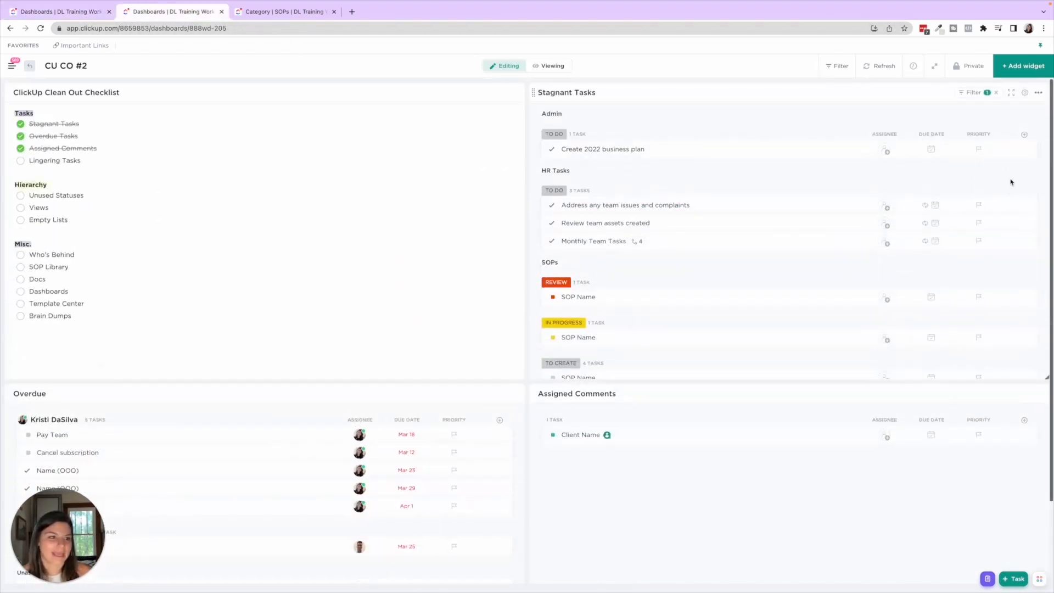
left_click(1033, 96)
scroll(519, 449, "down", 5)
scroll(543, 456, "down", 7)
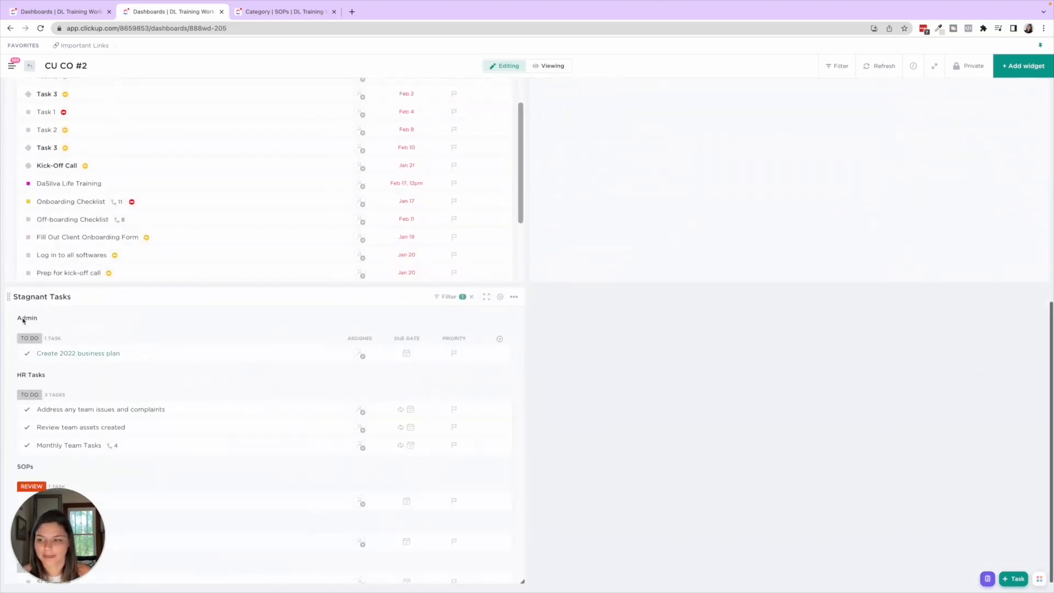
Rename the duplicated Stagnant Tasks widget as "Lingering Tasks (created 6+ months ago)"
left_click(81, 297)
type("Li")
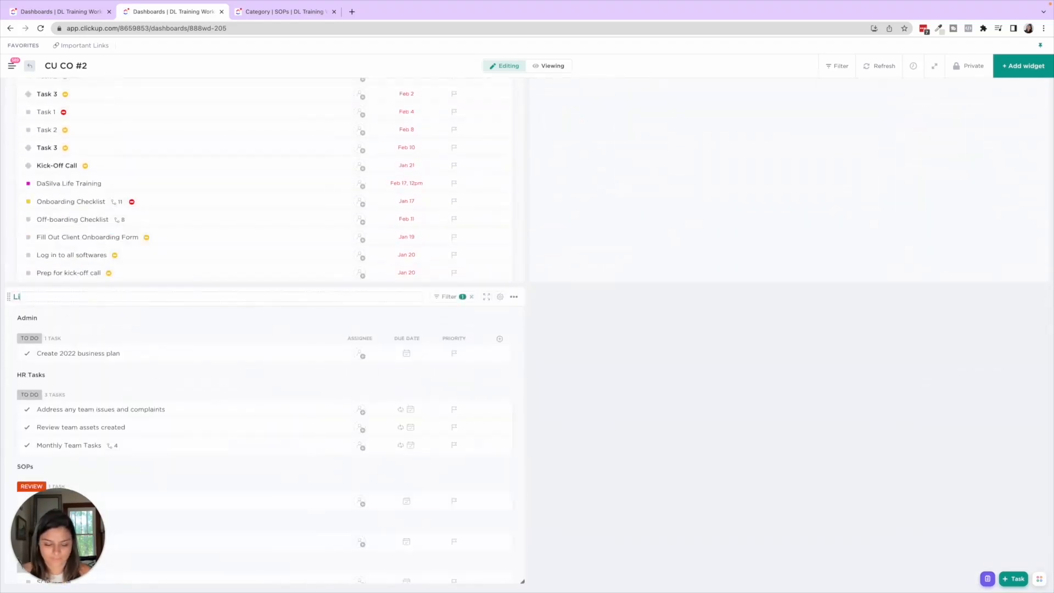
type("ngering Tasks (created 6+ months ago")
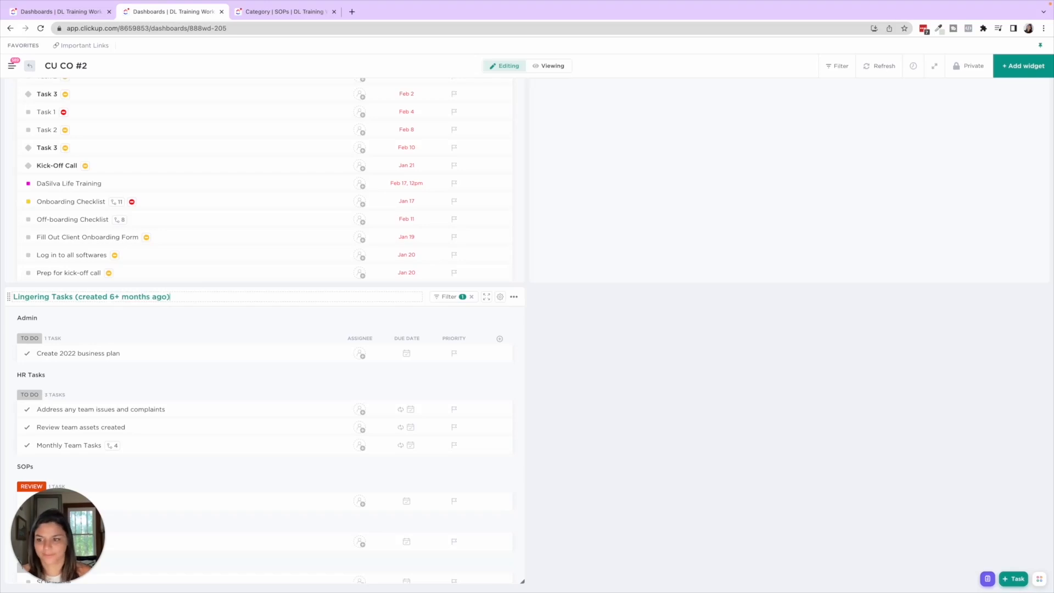
key("Return")
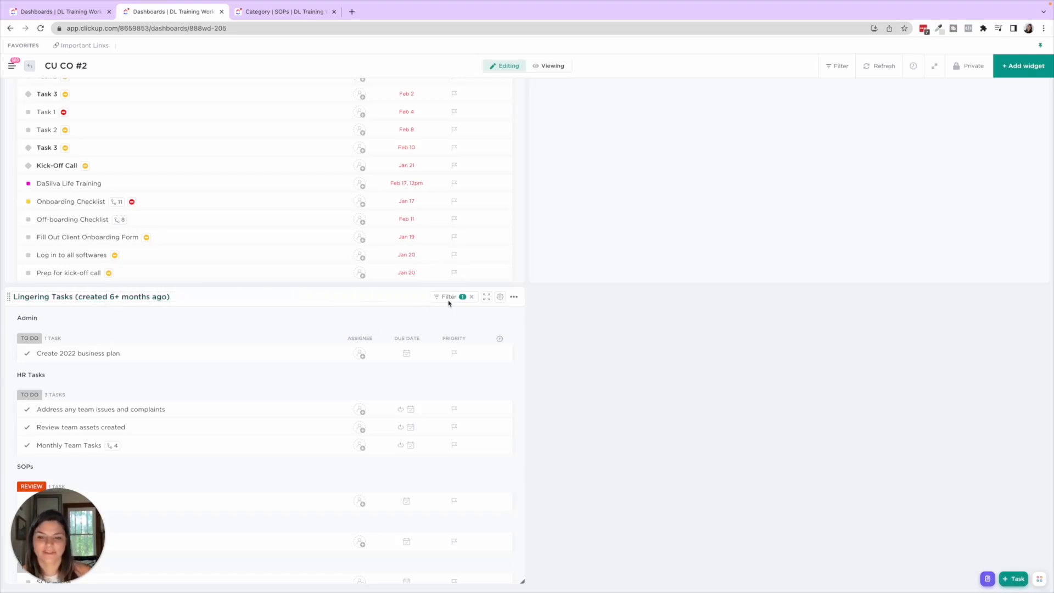
Change the Lingering Tasks widget's filter field to Date created with the condition Is not
left_click(449, 297)
left_click(513, 335)
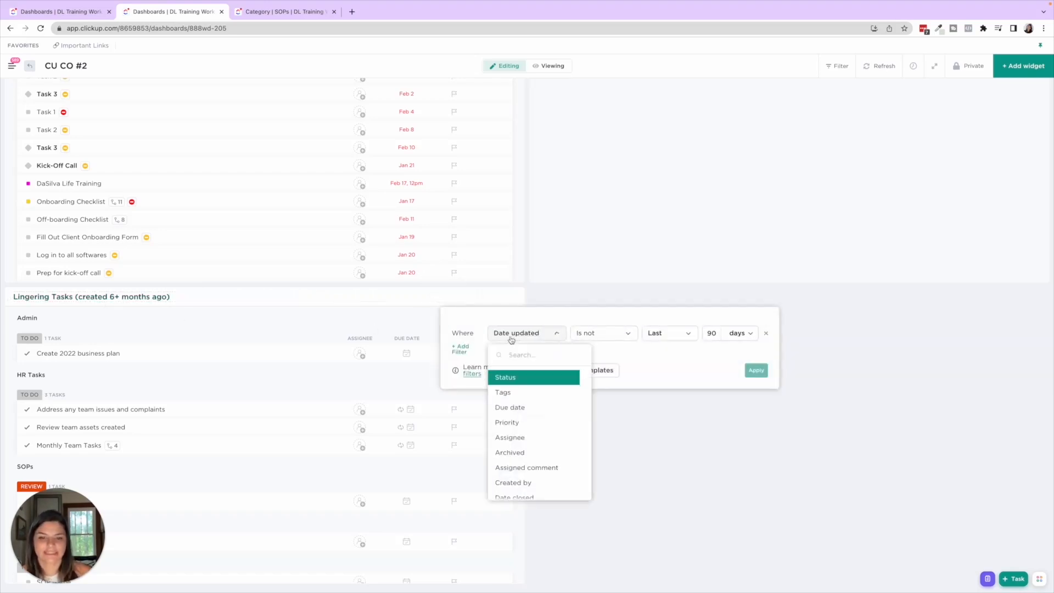
scroll(545, 461, "down", 3)
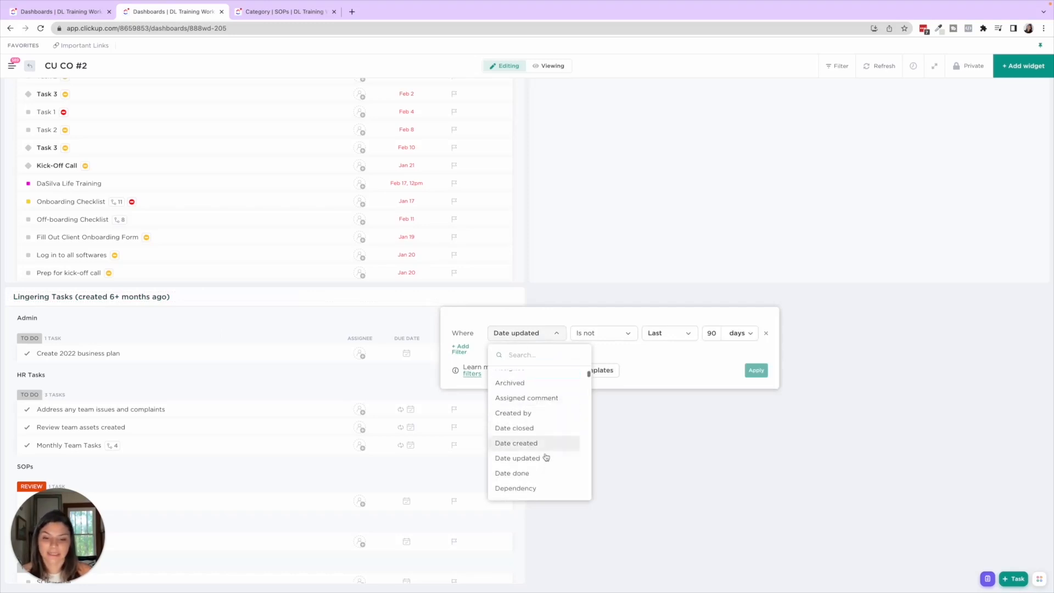
left_click(545, 444)
left_click(647, 339)
left_click(640, 367)
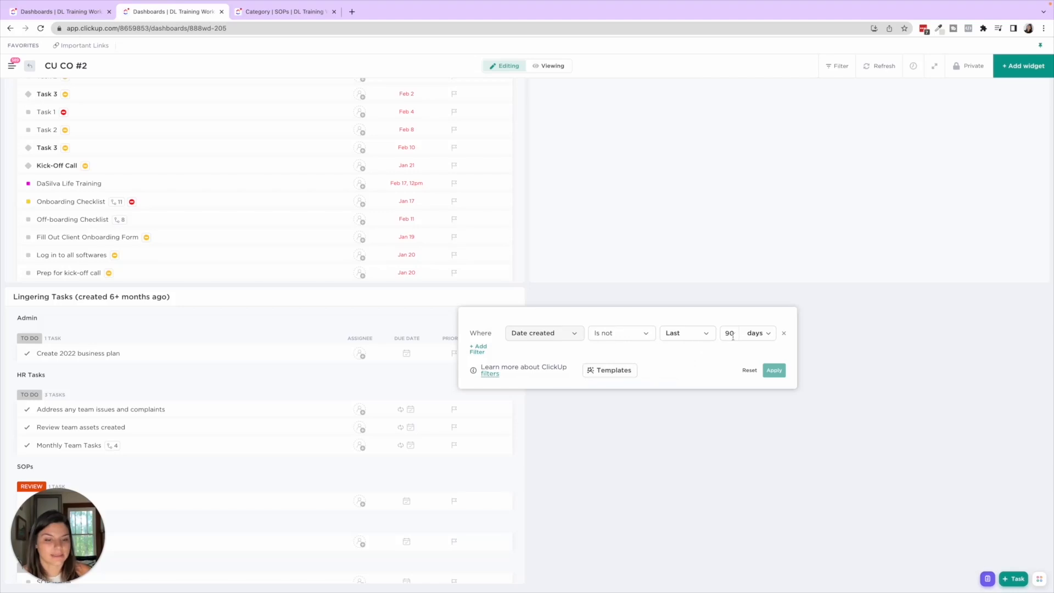
Set the Date created filter's period to the last 6 months and apply it to the Lingering Tasks widget
key("BackSpace")
key("BackSpace")
type("6")
left_click(761, 337)
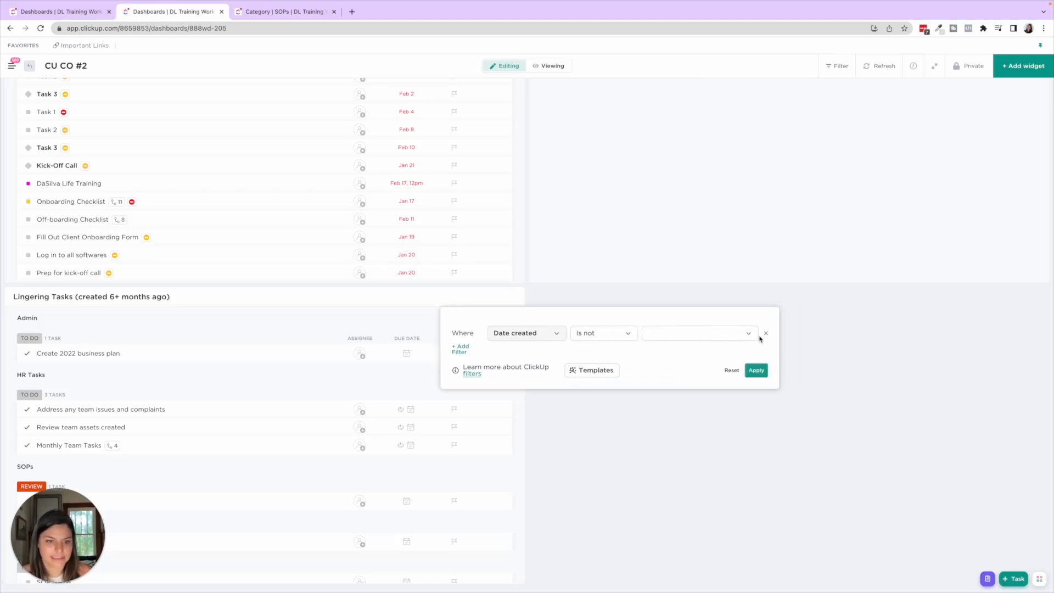
left_click(666, 336)
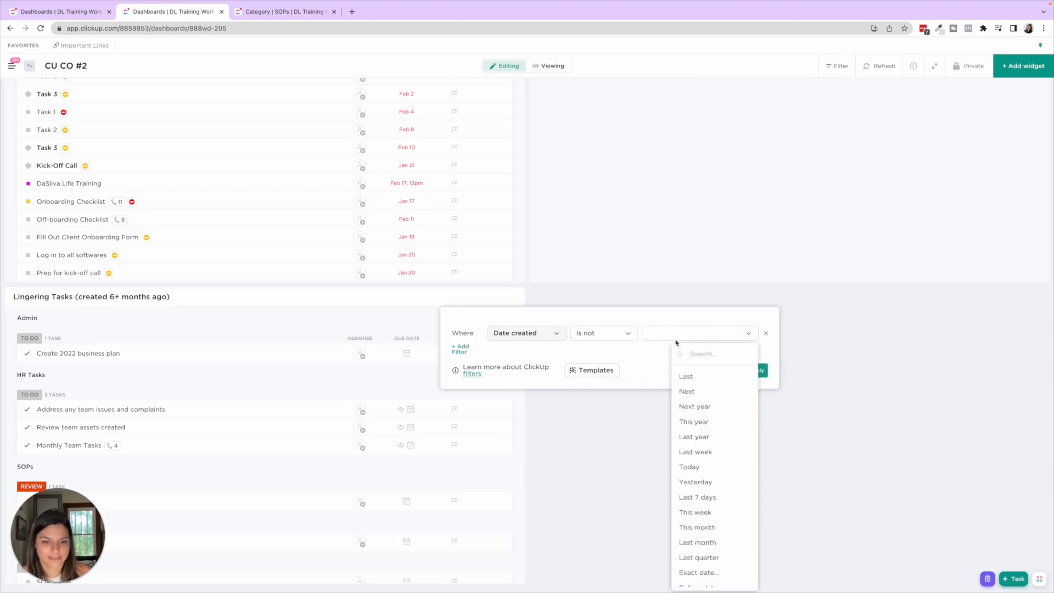
left_click(686, 375)
left_click(734, 333)
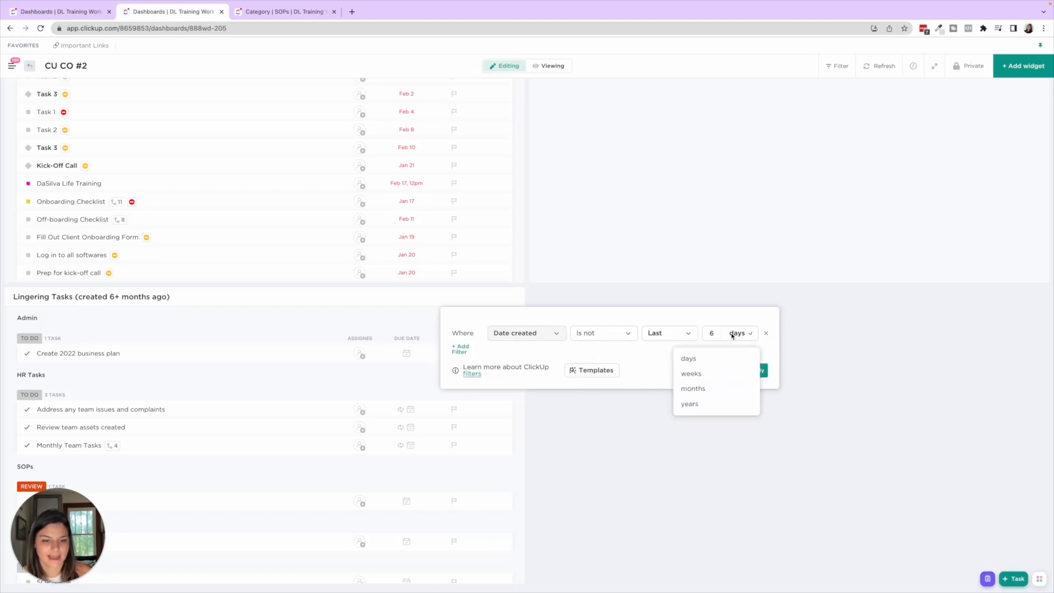
left_click(732, 389)
left_click(755, 370)
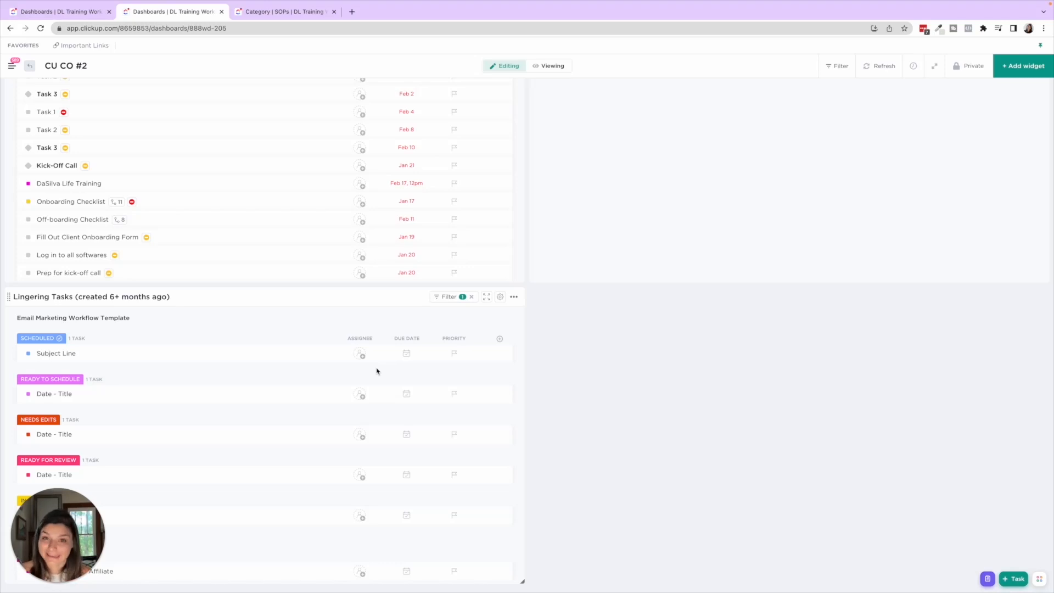
Review the locations selected in the Lingering Tasks widget's settings, and mark Lingering Tasks as done in the checklist
left_click(500, 297)
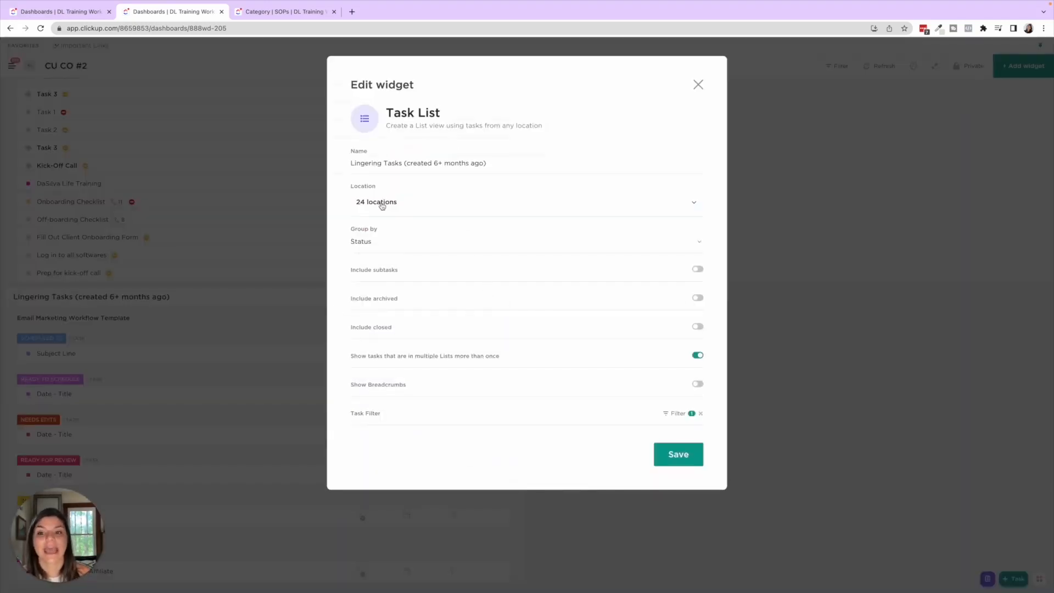
left_click(404, 205)
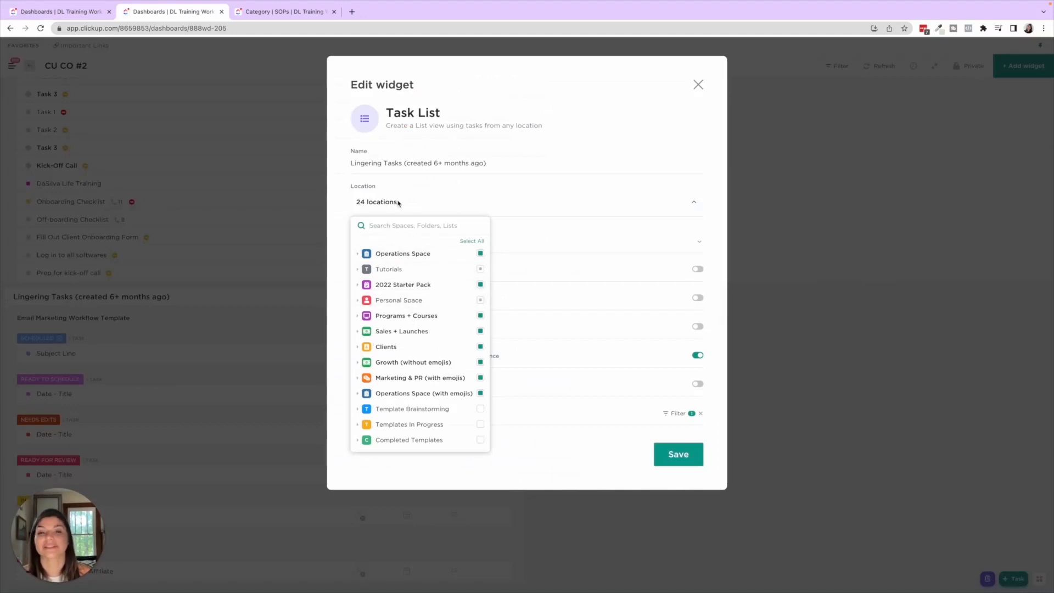
left_click(393, 206)
left_click(389, 206)
left_click(391, 207)
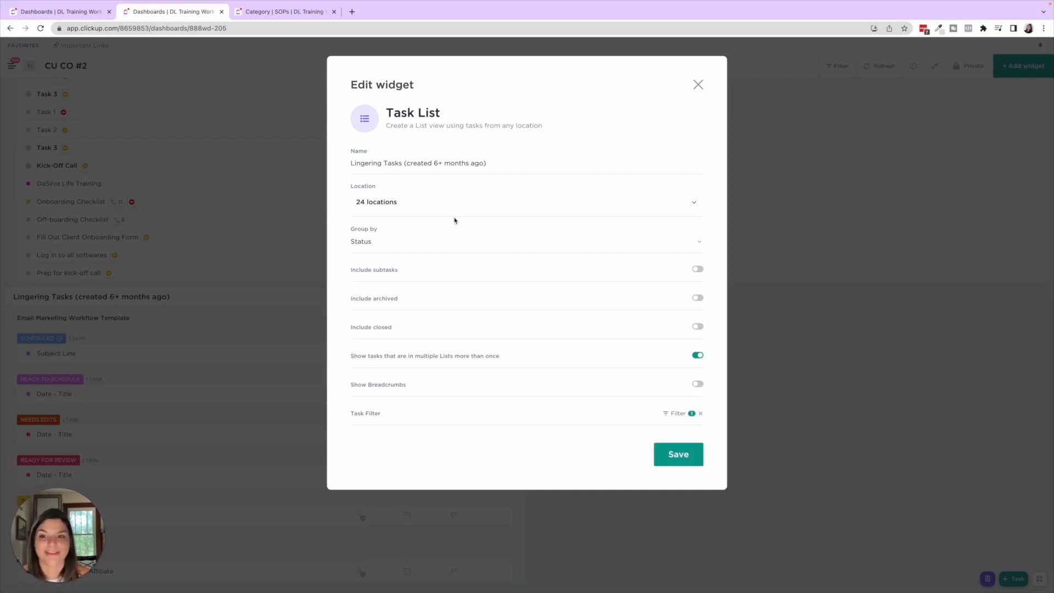
left_click(698, 86)
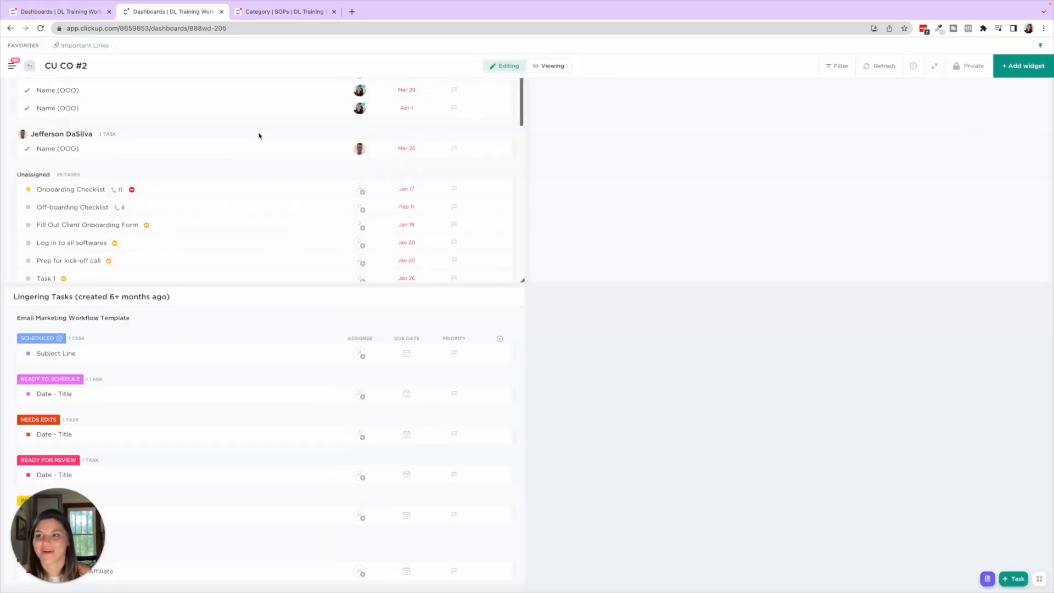
left_click(20, 160)
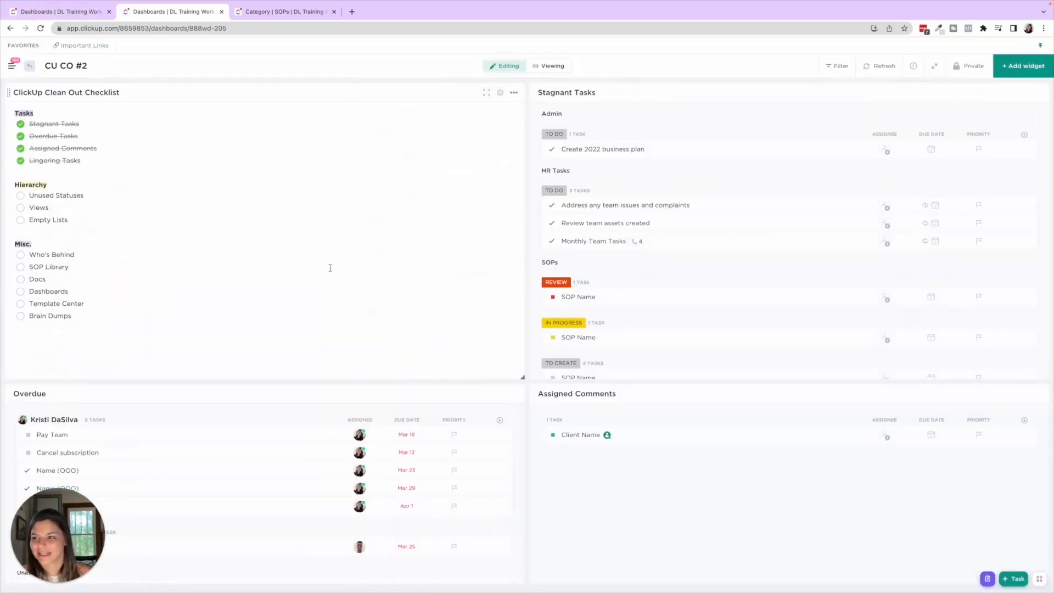
Add a Who's Behind widget to the dashboard and extend its height to match the Lingering Tasks widget beside it
scroll(323, 262, "down", 1)
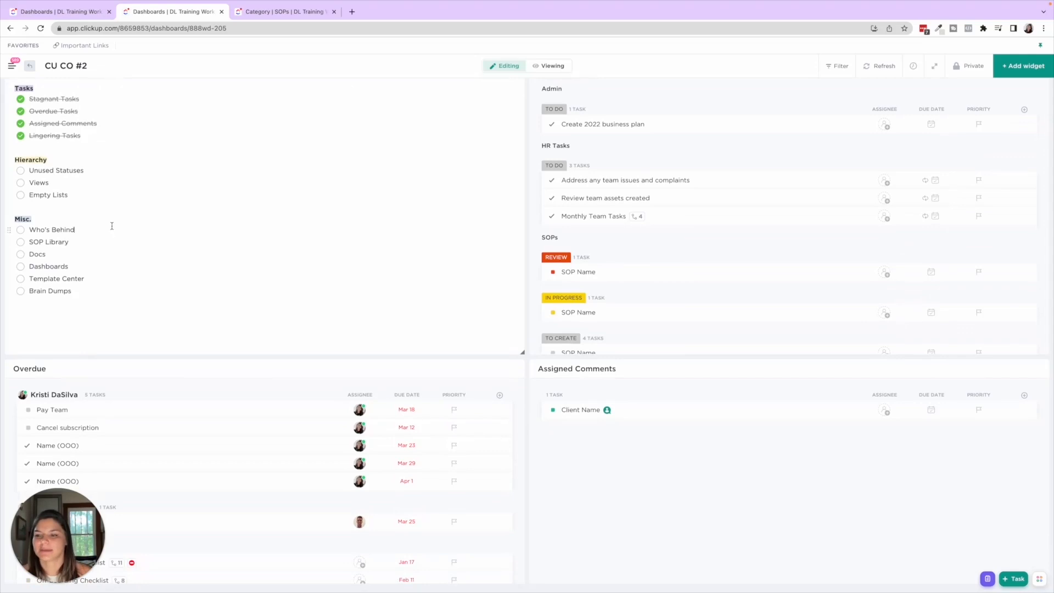
left_click(1017, 77)
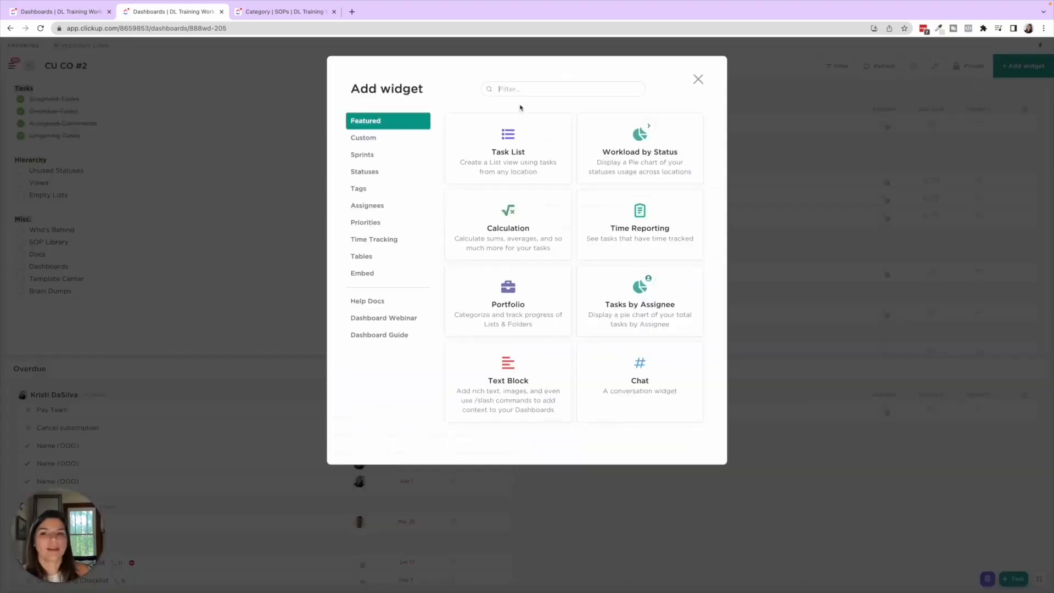
type("whos")
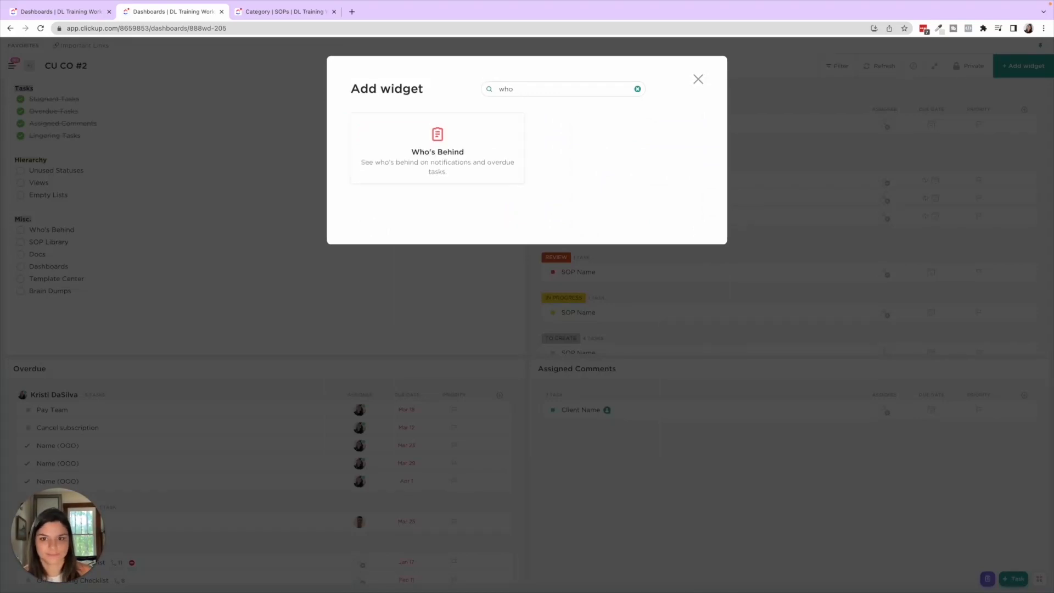
left_click(459, 141)
left_click(663, 357)
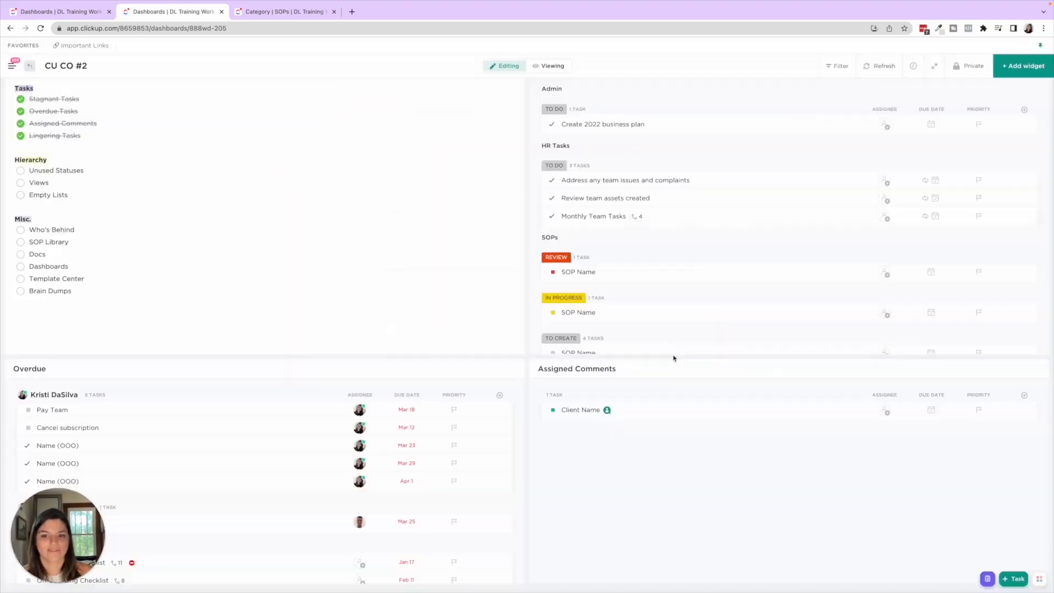
scroll(530, 368, "down", 5)
scroll(531, 367, "down", 2)
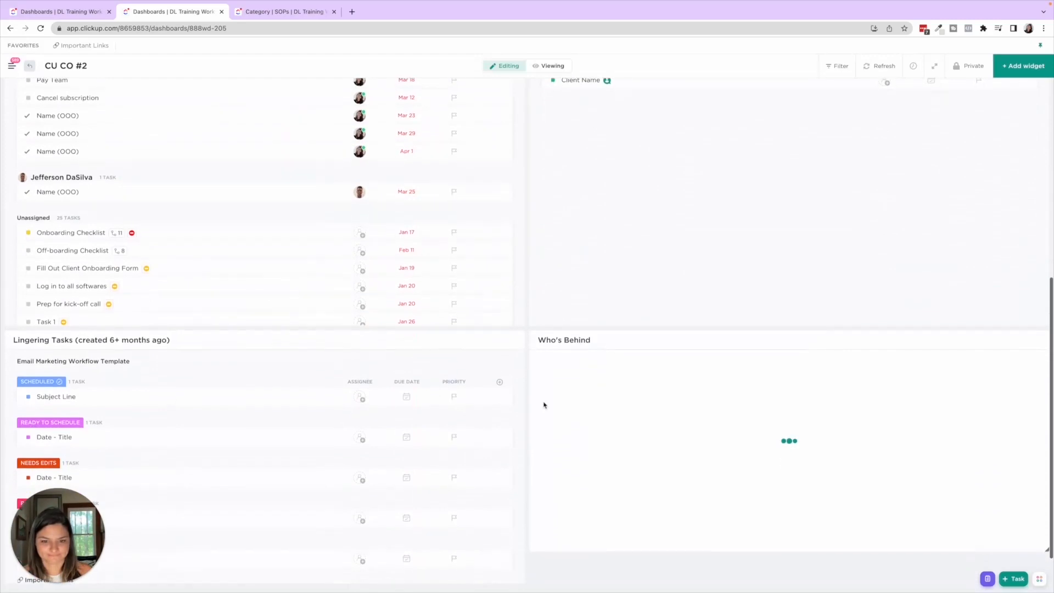
left_click_drag(860, 547, 860, 577)
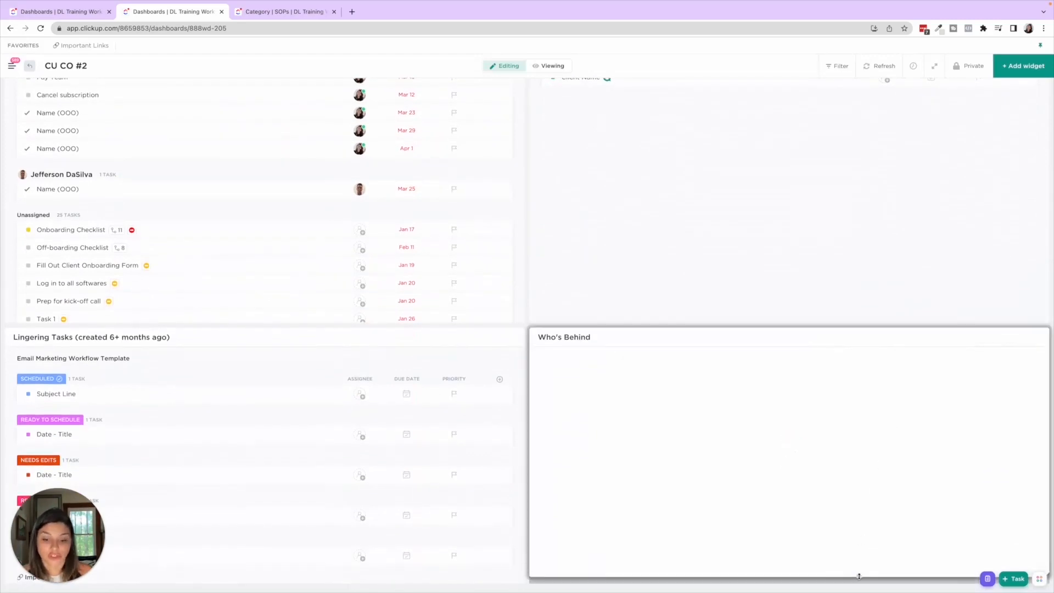
scroll(833, 505, "down", 1)
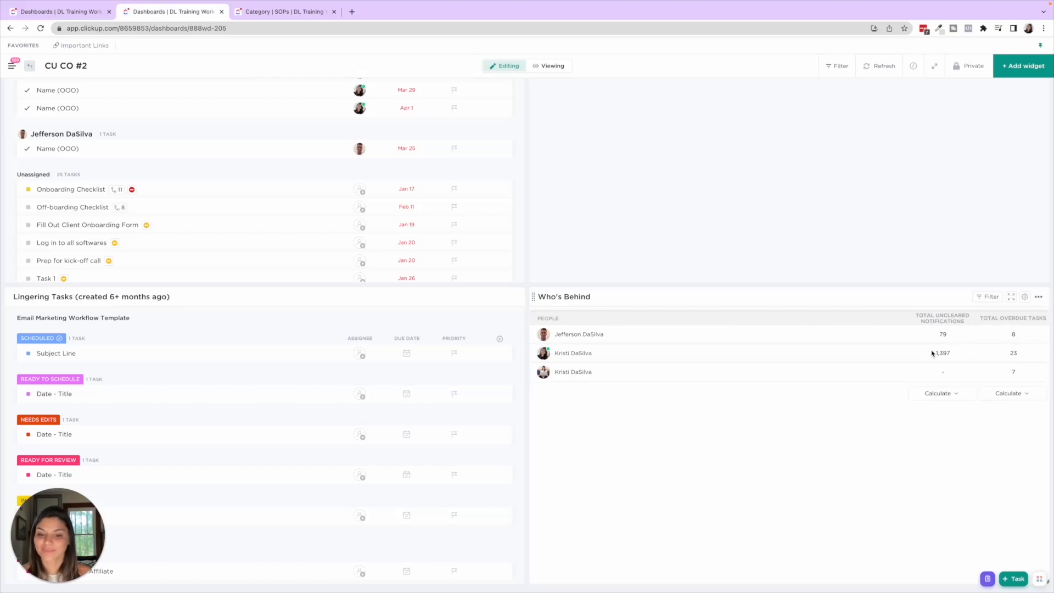
Mark Who's Behind as done in the Misc. section of the ClickUp Clean Out Checklist
scroll(802, 324, "up", 7)
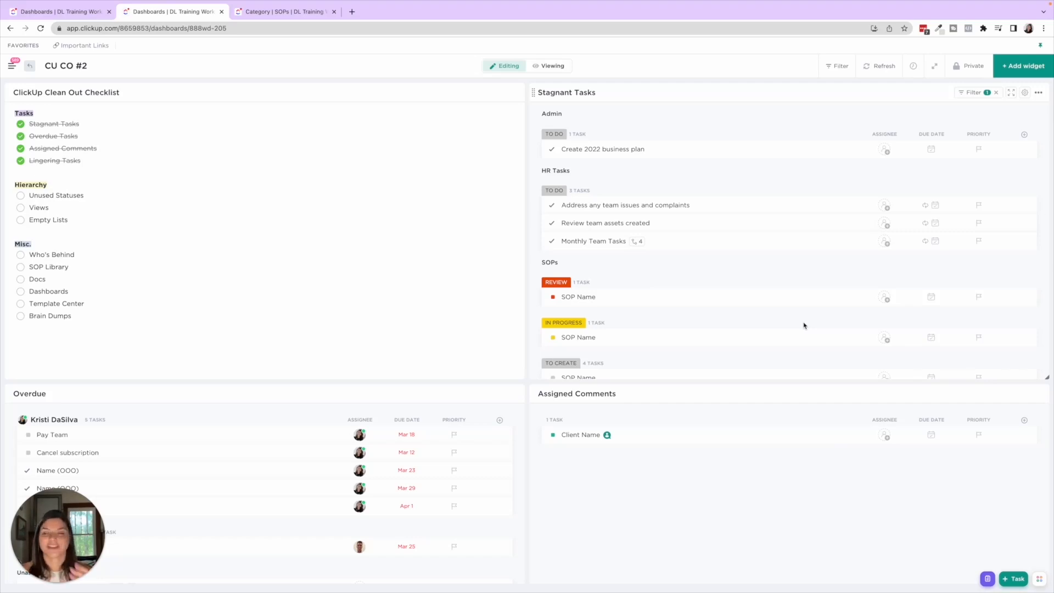
left_click(976, 93)
left_click(899, 96)
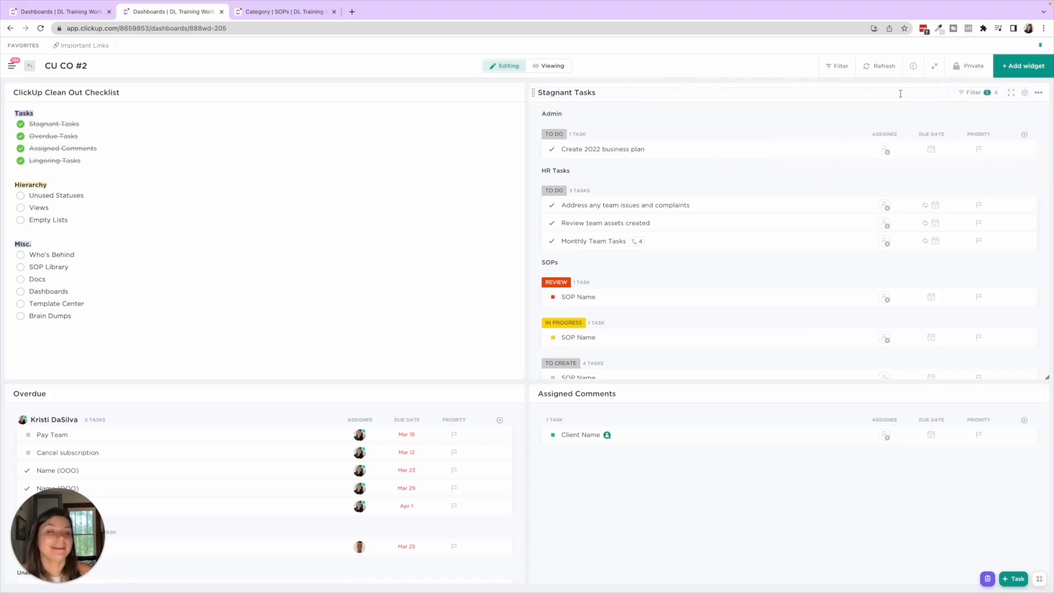
left_click(21, 256)
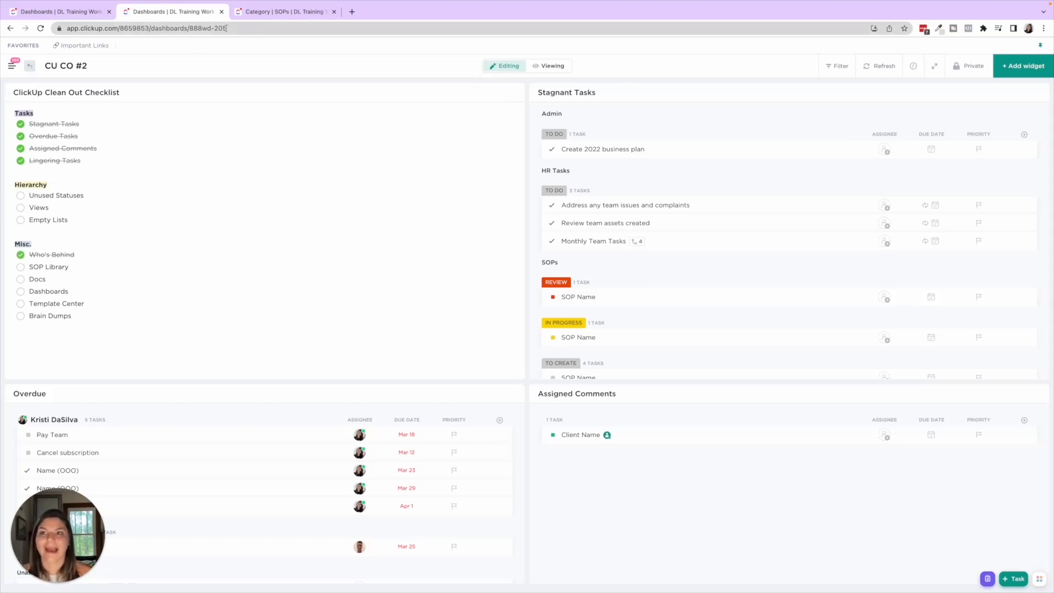
Open the status settings of the Admin list in the Operations Space's Operations Tasks folder
left_click(267, 16)
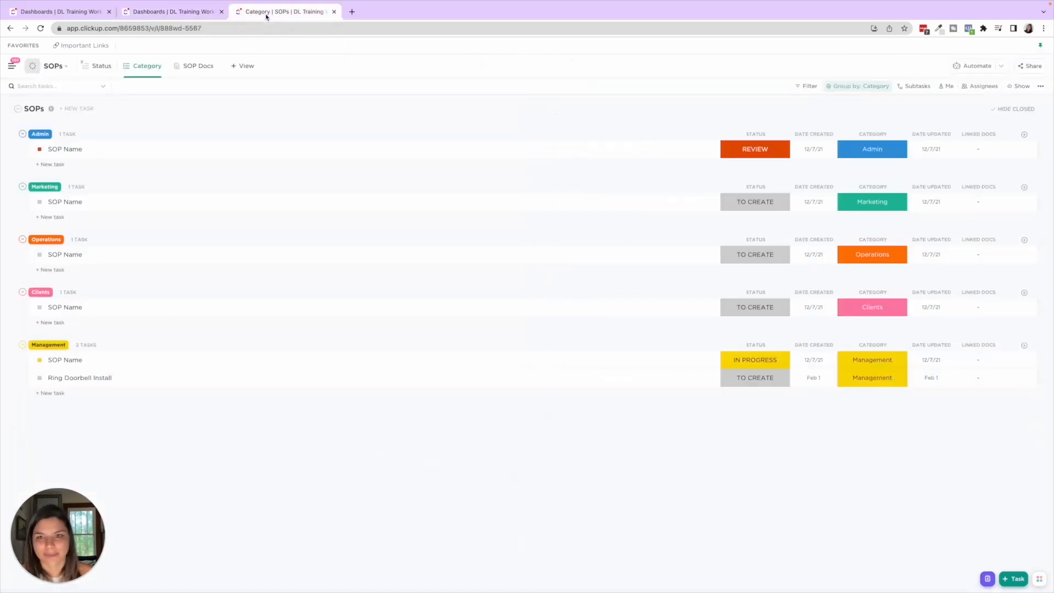
left_click(11, 66)
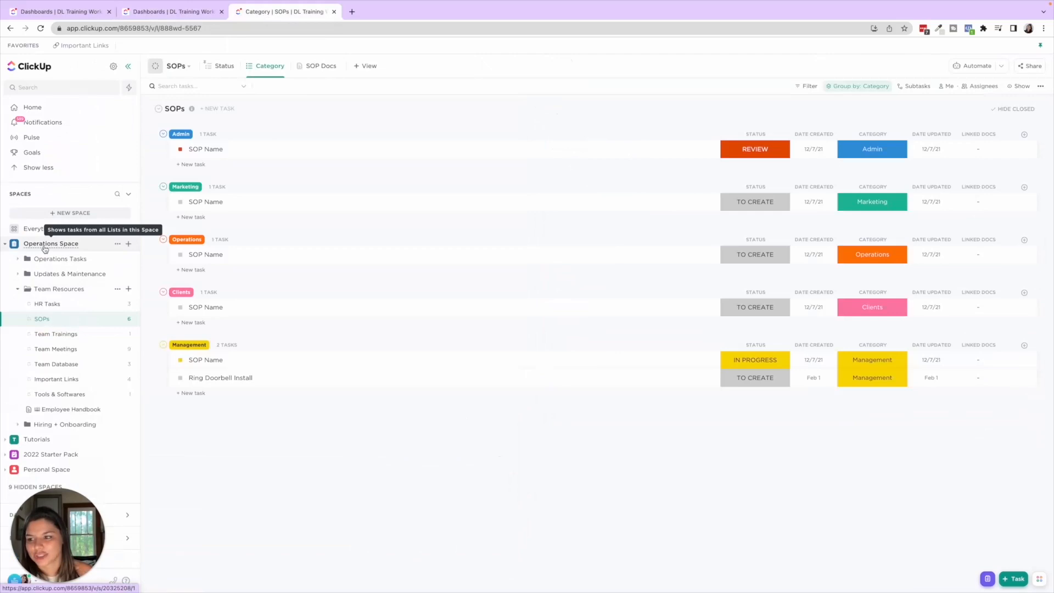
left_click(22, 258)
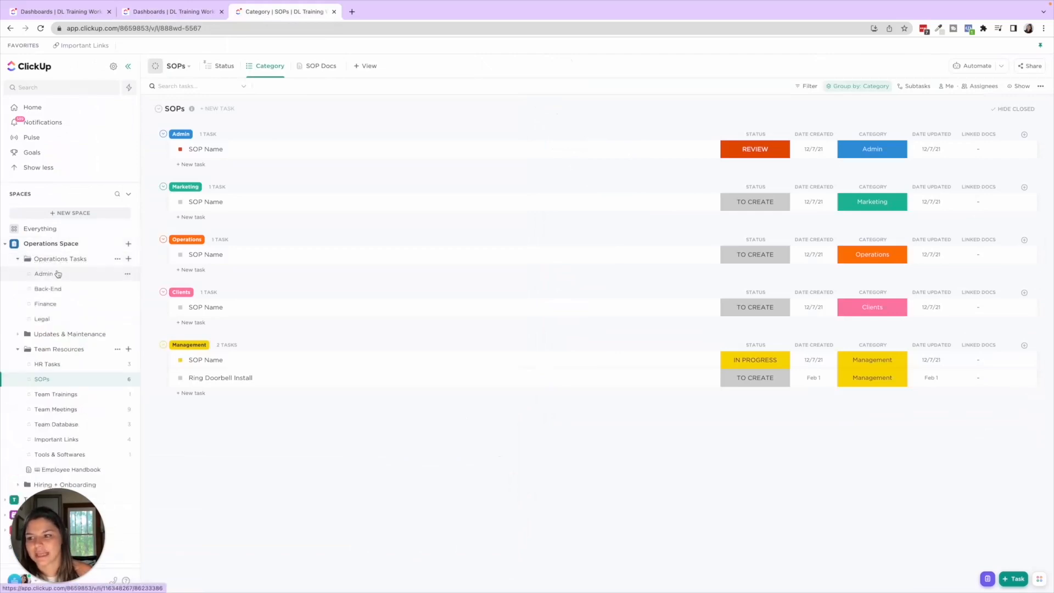
left_click(44, 273)
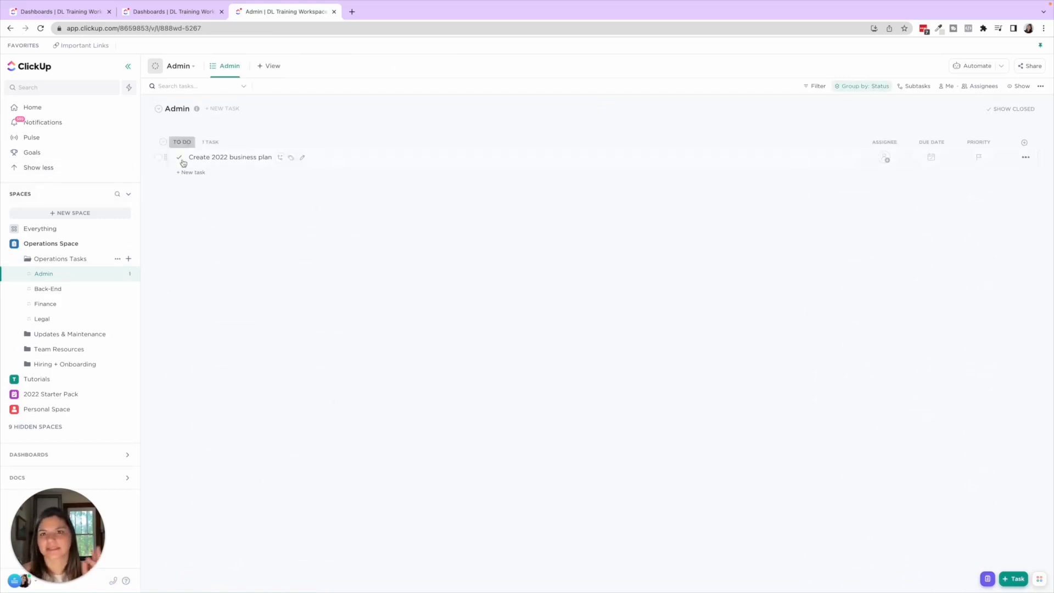
left_click(128, 273)
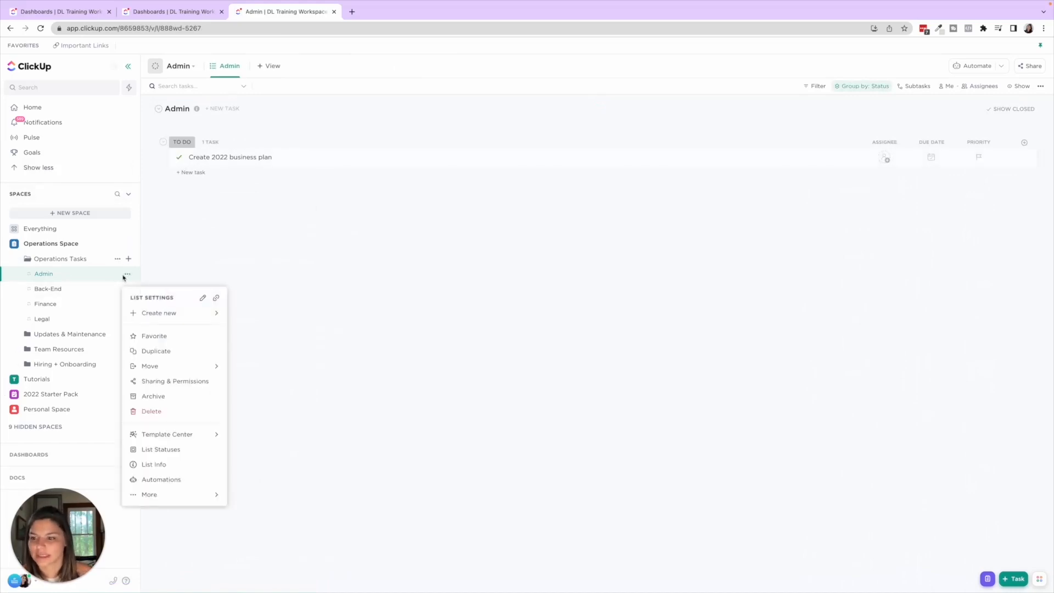
left_click(176, 449)
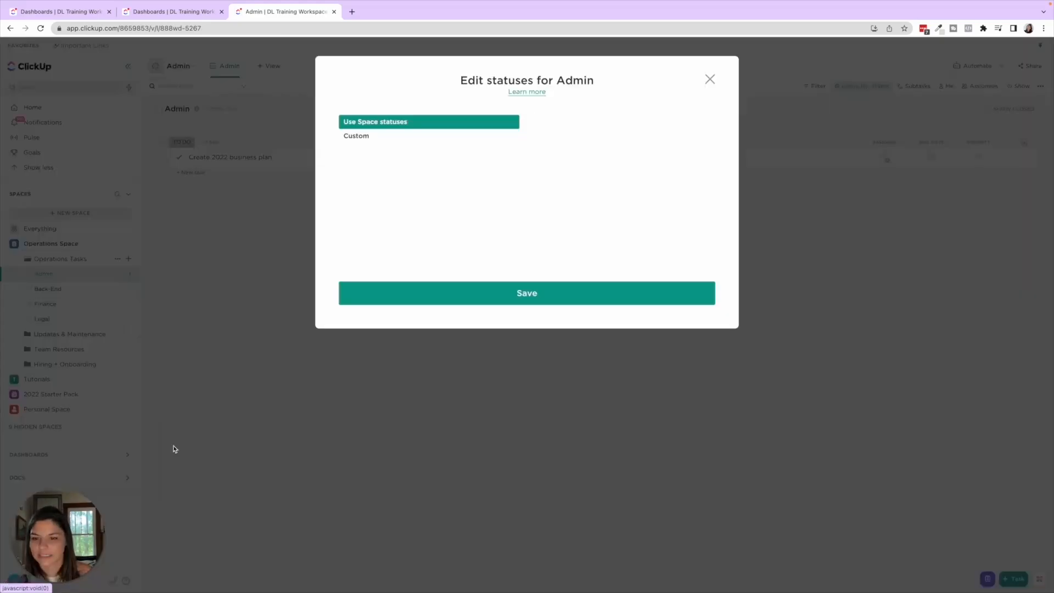
Preview the Checklist, Content, DL Content, General and Kanban status templates for the Admin list, and close the status settings without saving
left_click(353, 137)
left_click(365, 194)
left_click(365, 210)
left_click(365, 222)
left_click(364, 236)
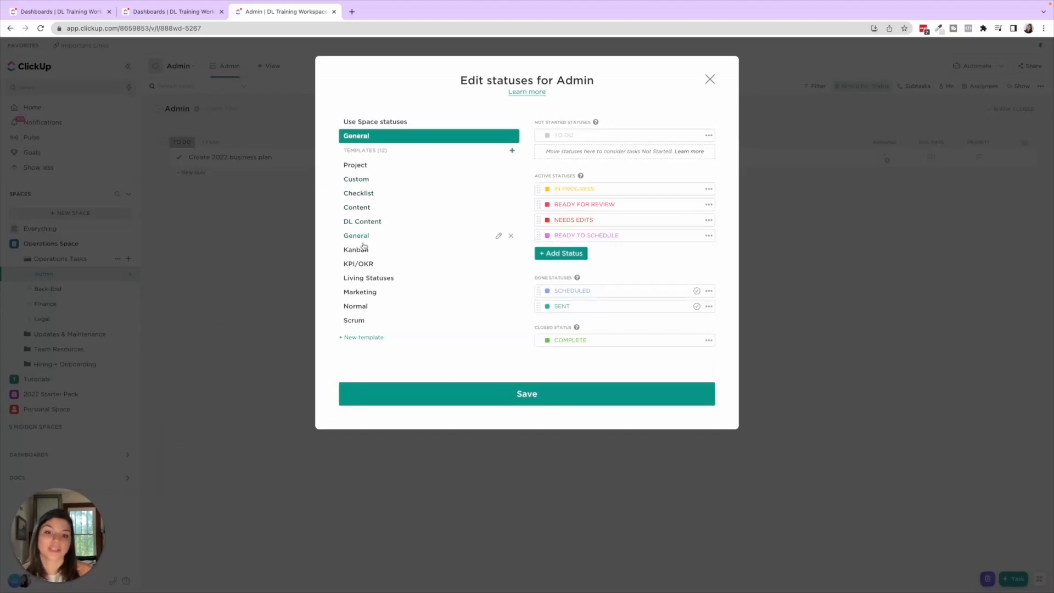
left_click(363, 250)
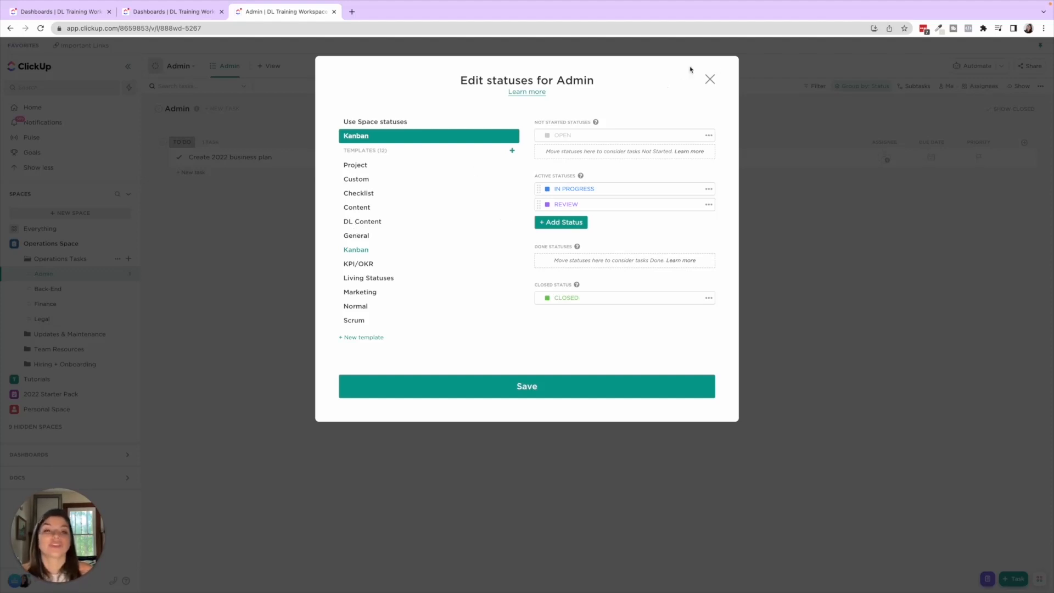
left_click(709, 80)
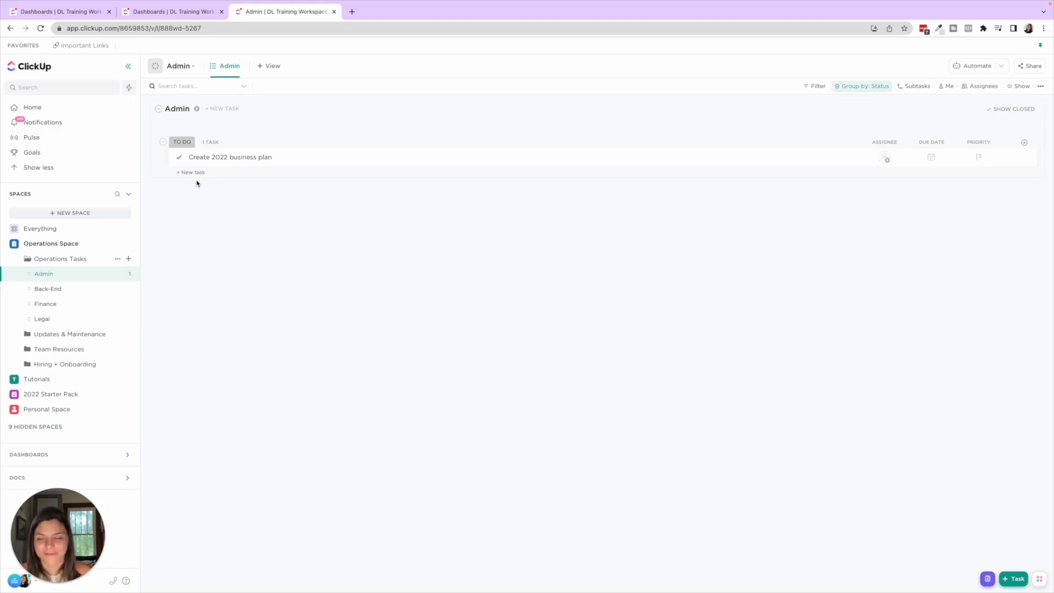
Mark Unused Statuses as done in the Hierarchy section of the CU CO #2 dashboard's ClickUp Clean Out Checklist
left_click(57, 12)
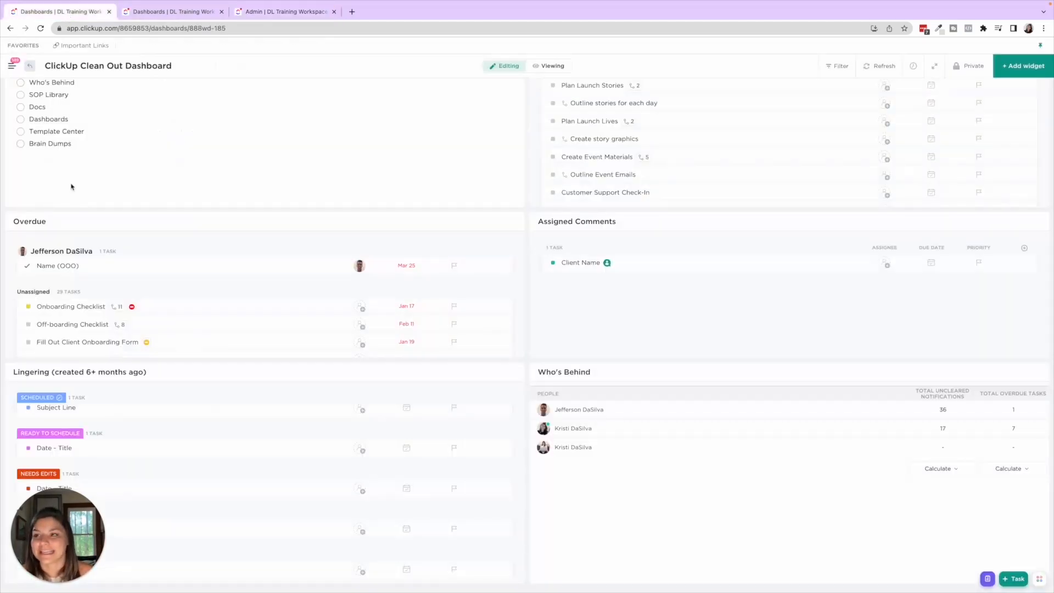
scroll(70, 186, "up", 3)
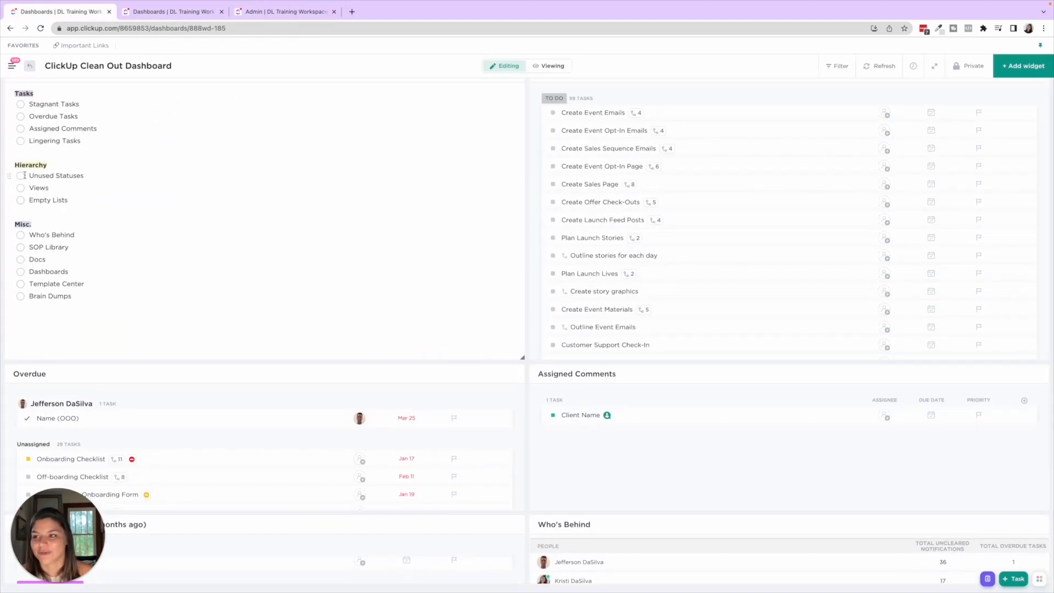
scroll(25, 175, "up", 1)
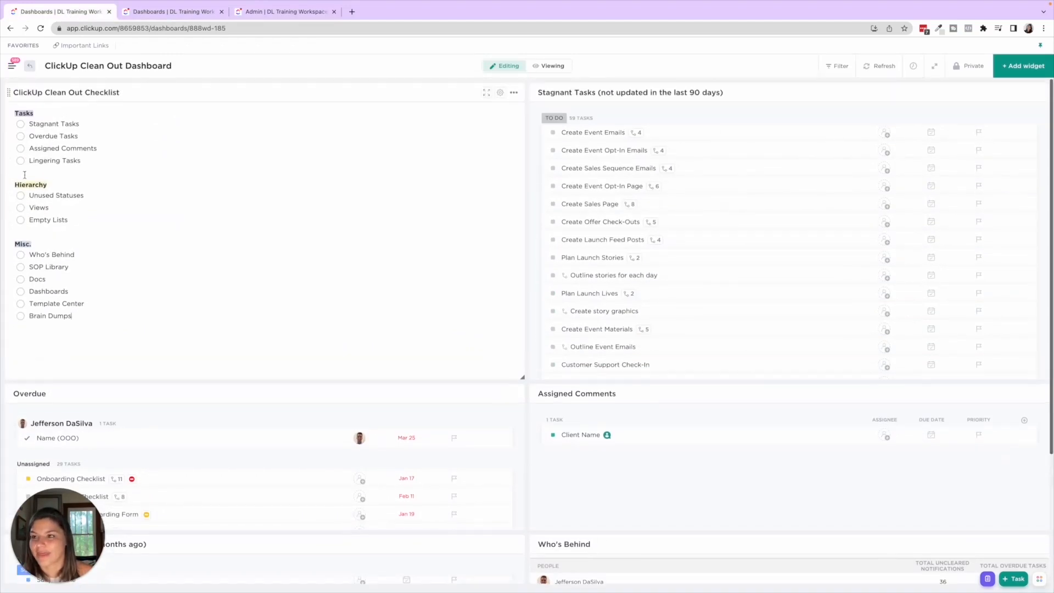
left_click(150, 16)
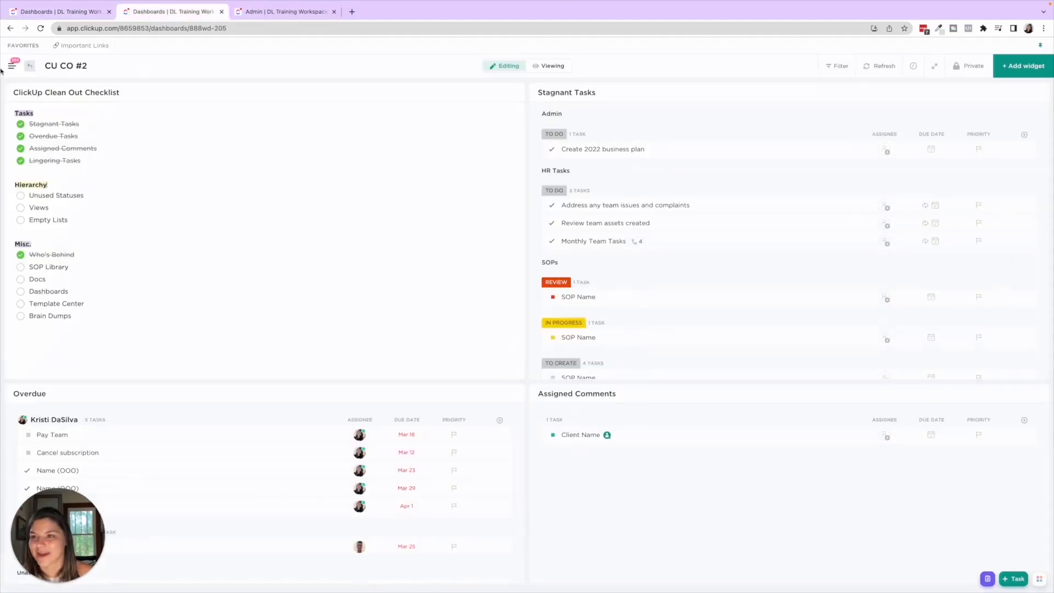
left_click(20, 196)
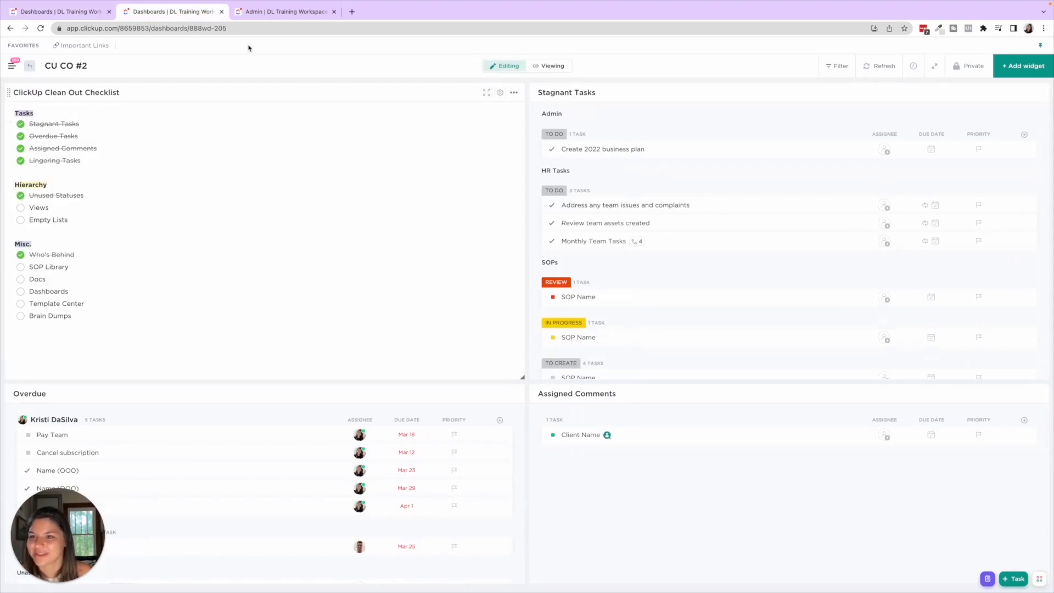
Open the Tutorials Space and begin a new Space named TEST, shared with the workspace, with the Marketing statuses and default ClickApps
left_click(274, 13)
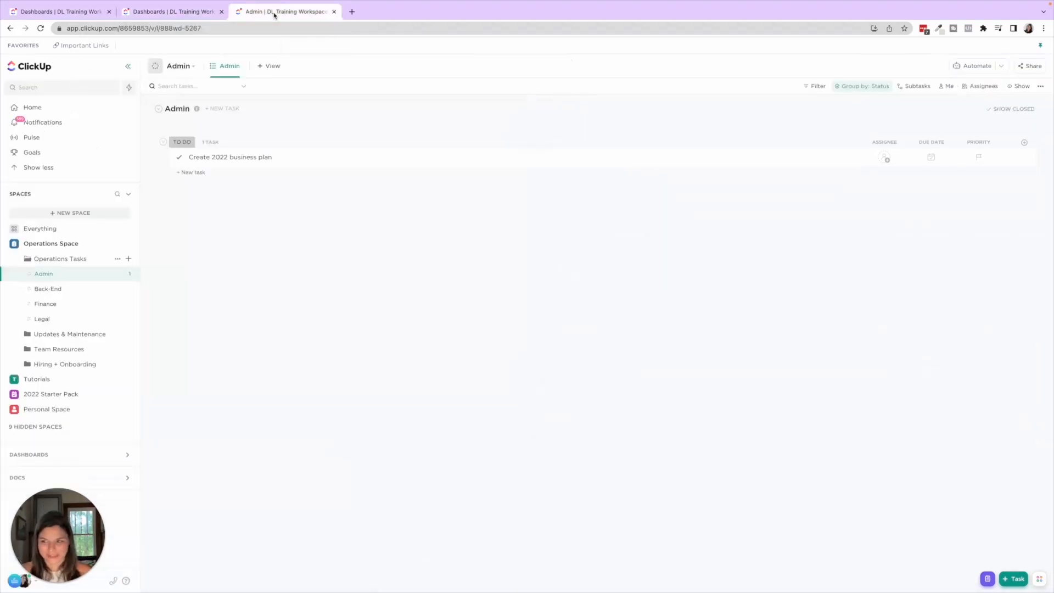
left_click(40, 379)
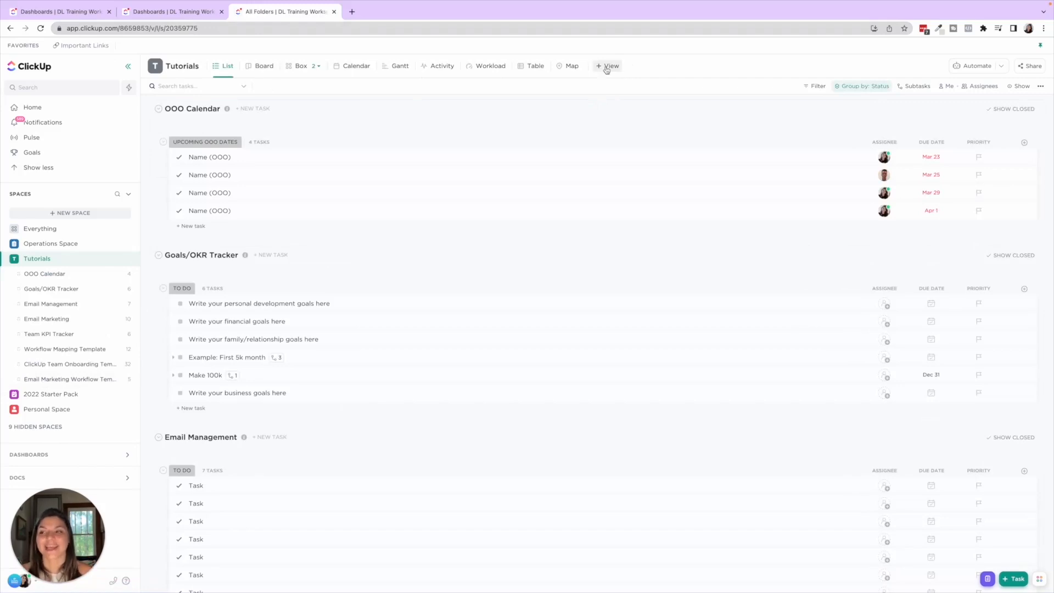
left_click(58, 214)
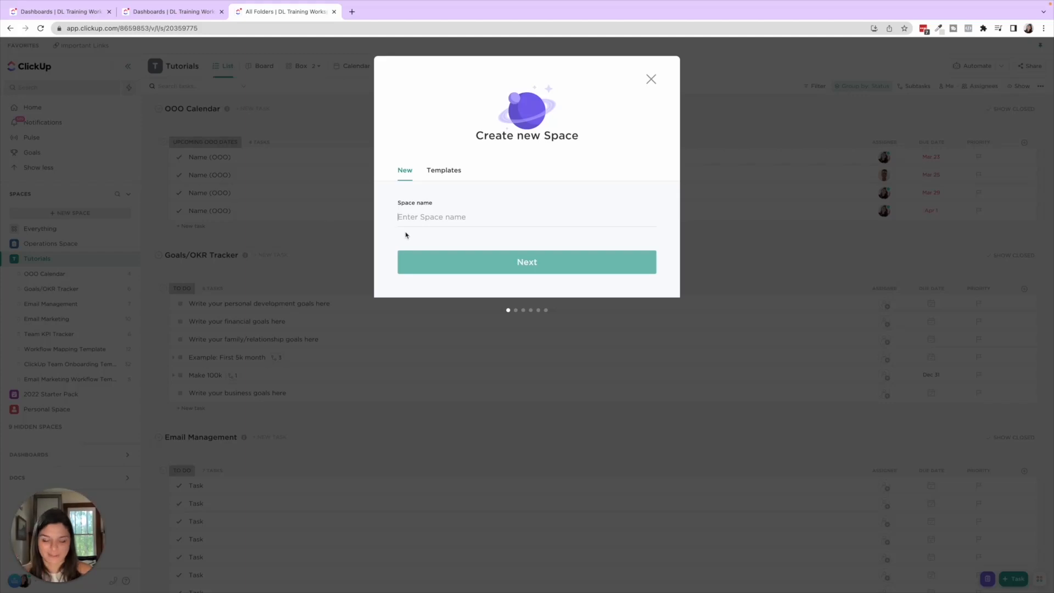
type("TEST")
key("Return")
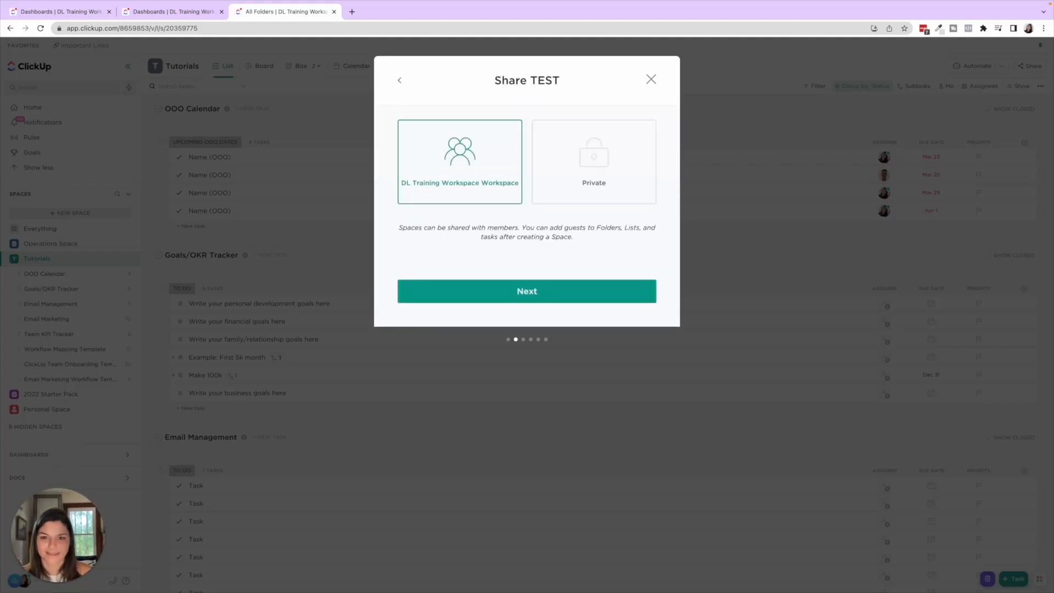
left_click(554, 299)
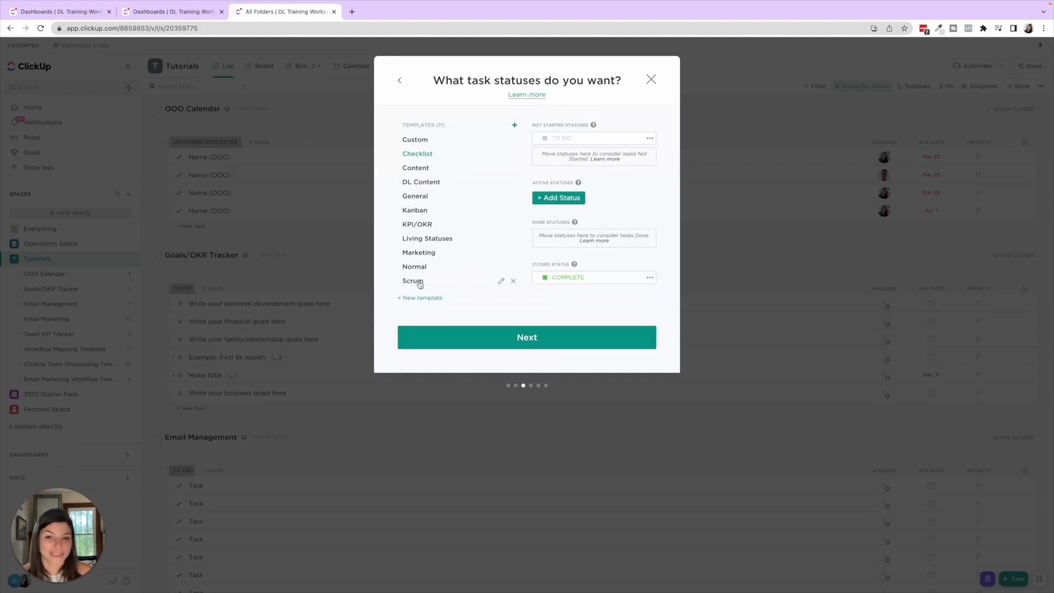
left_click(420, 254)
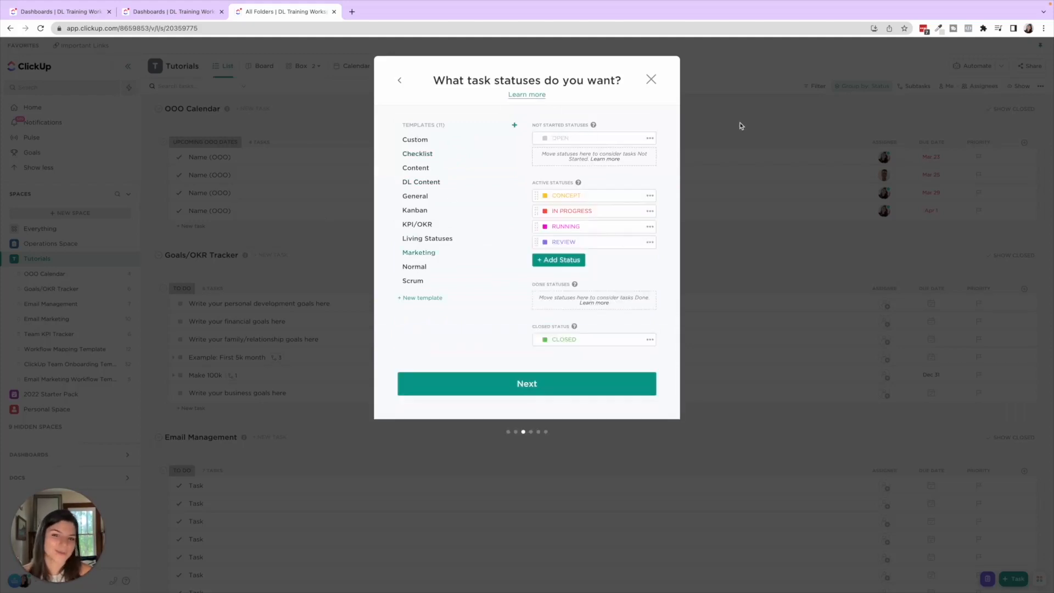
left_click(546, 392)
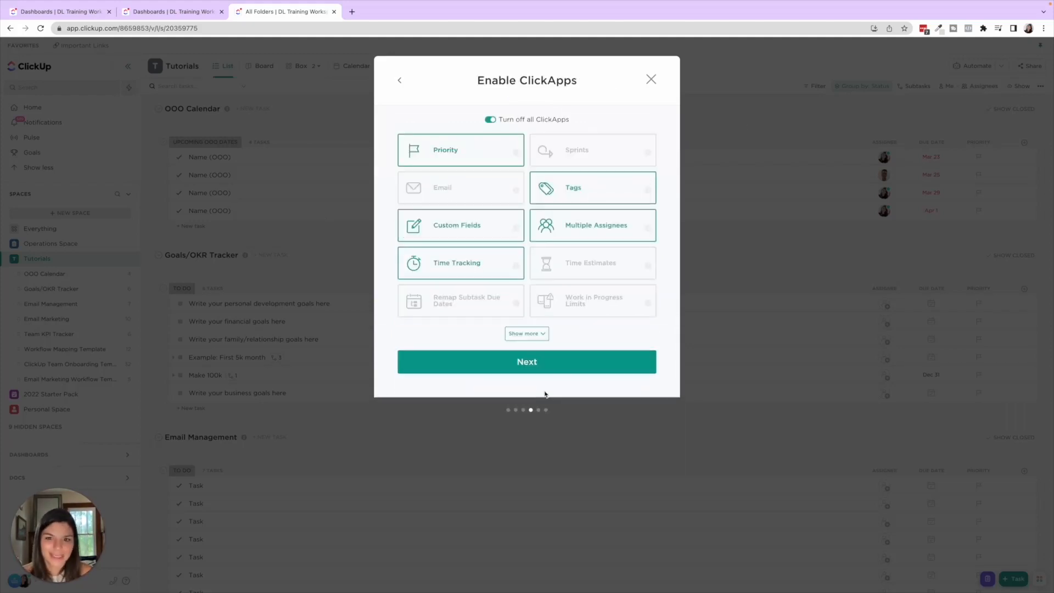
left_click(532, 360)
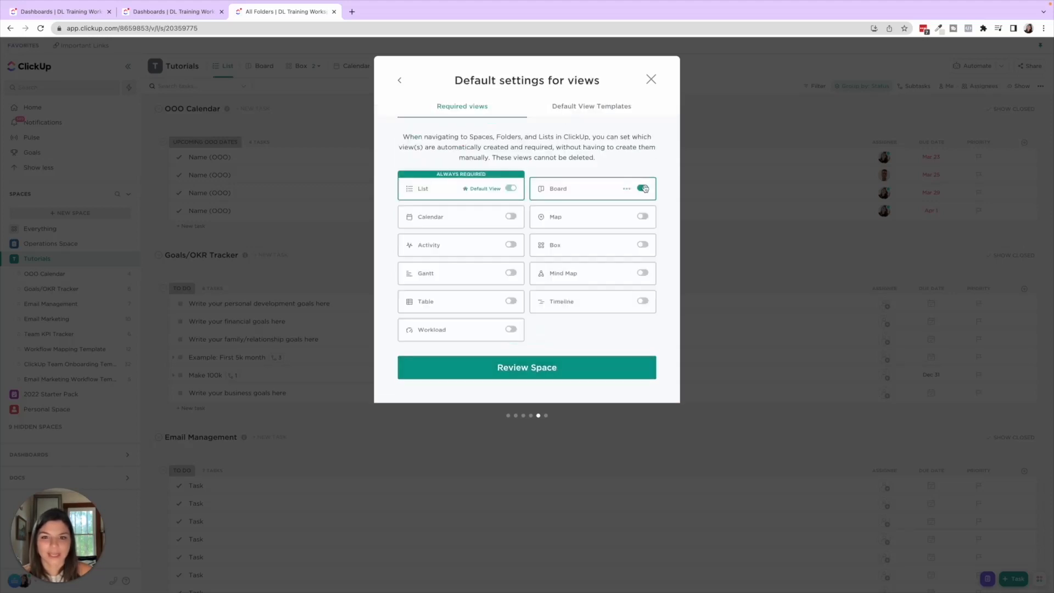
Try Calendar, Map, Activity and Gantt as required views for the TEST Space, and cancel the Space creation
left_click(511, 217)
left_click(643, 217)
left_click(642, 245)
left_click(642, 245)
left_click(510, 244)
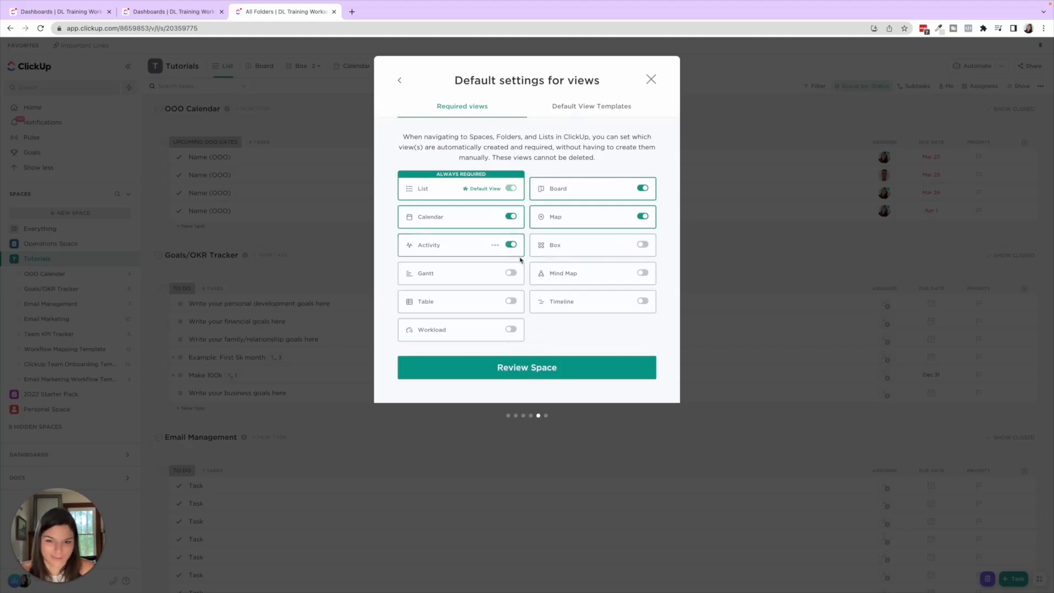
left_click(511, 273)
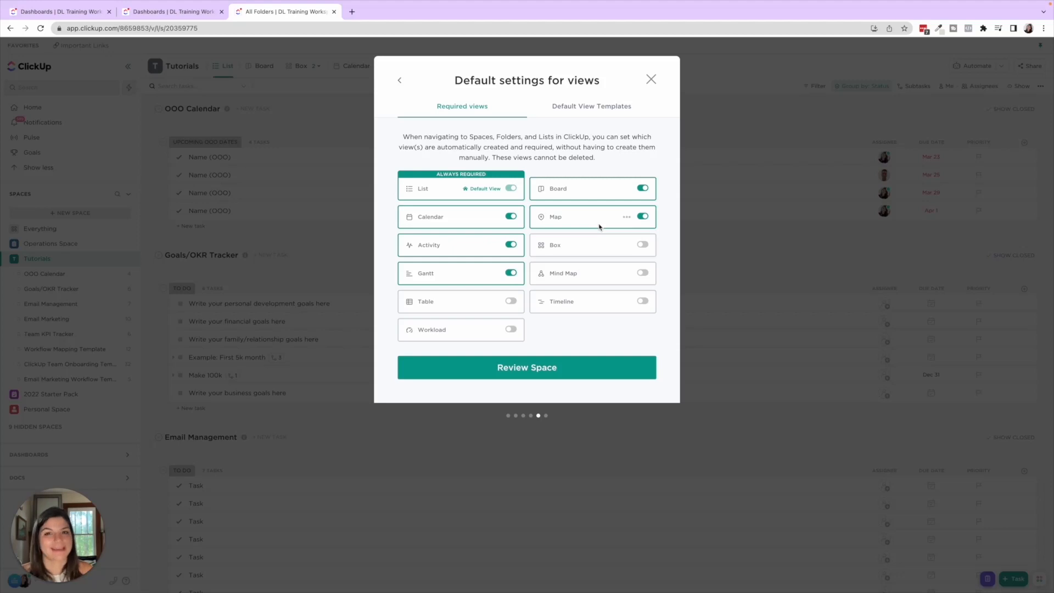
left_click(652, 80)
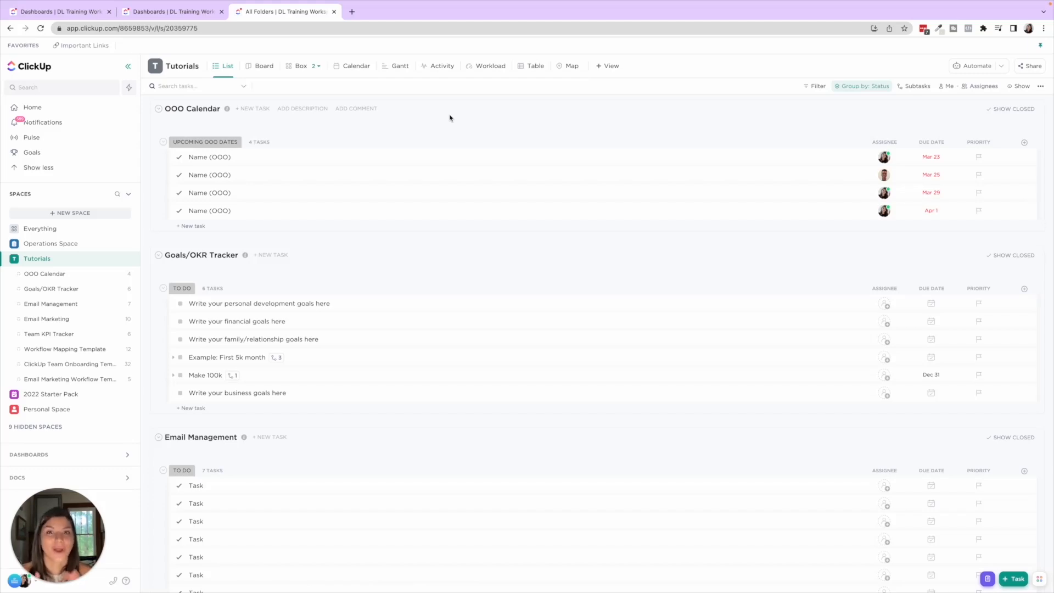
Mark Views as done in the Hierarchy section of the CU CO #2 dashboard's checklist
left_click(74, 12)
left_click(163, 14)
left_click(20, 208)
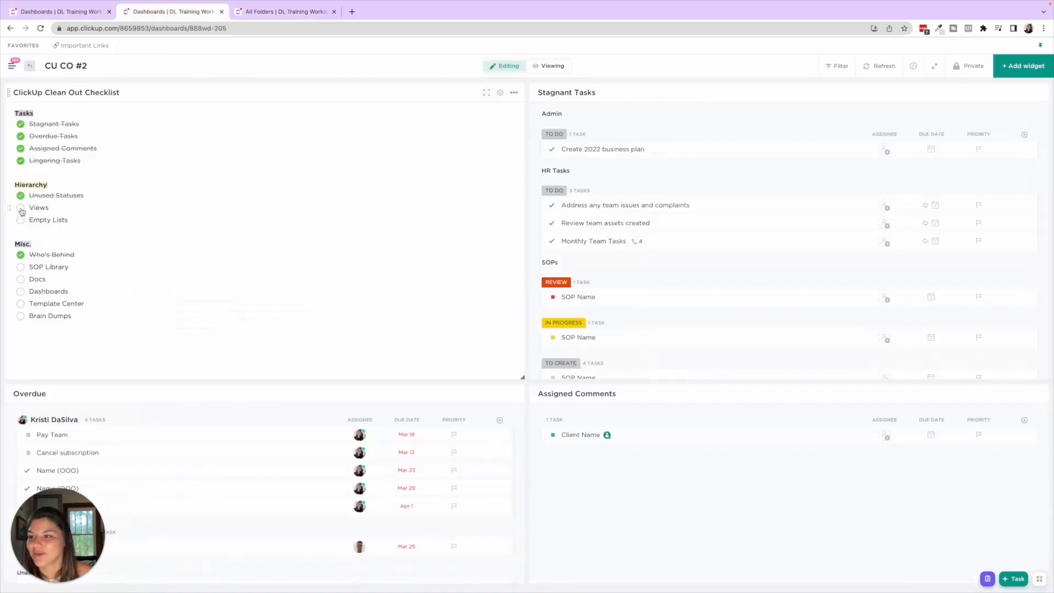
Open the Admin list in the Operations Tasks folder and review its task grouping options without changing them
left_click(277, 13)
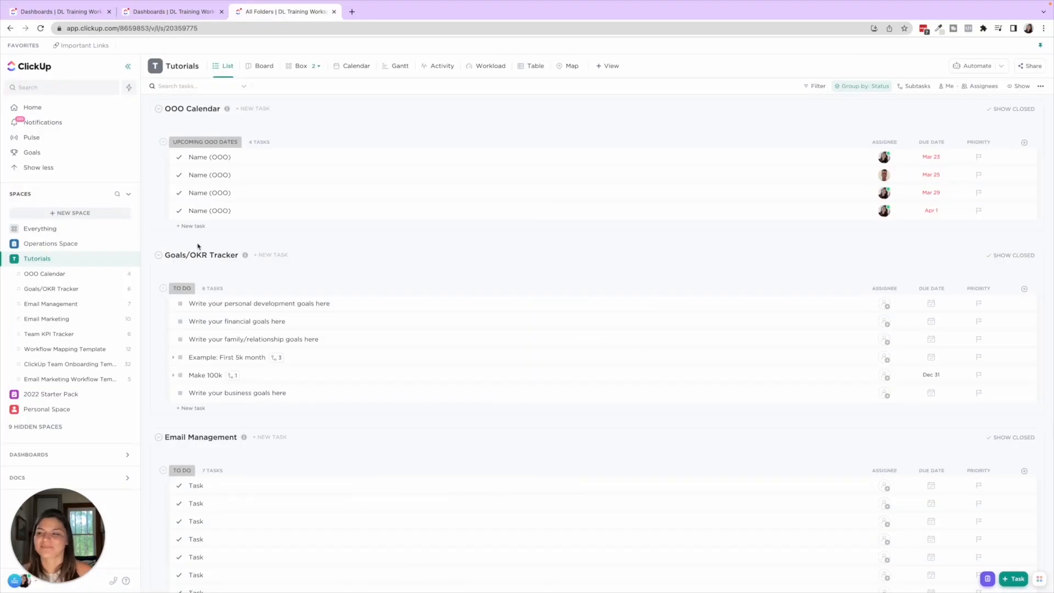
left_click(6, 245)
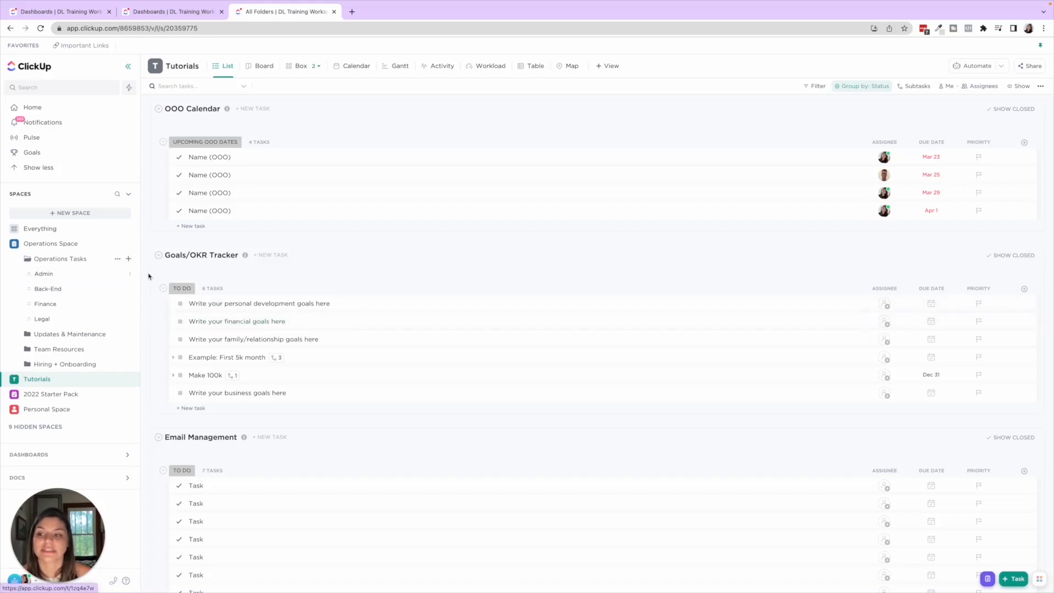
left_click(96, 274)
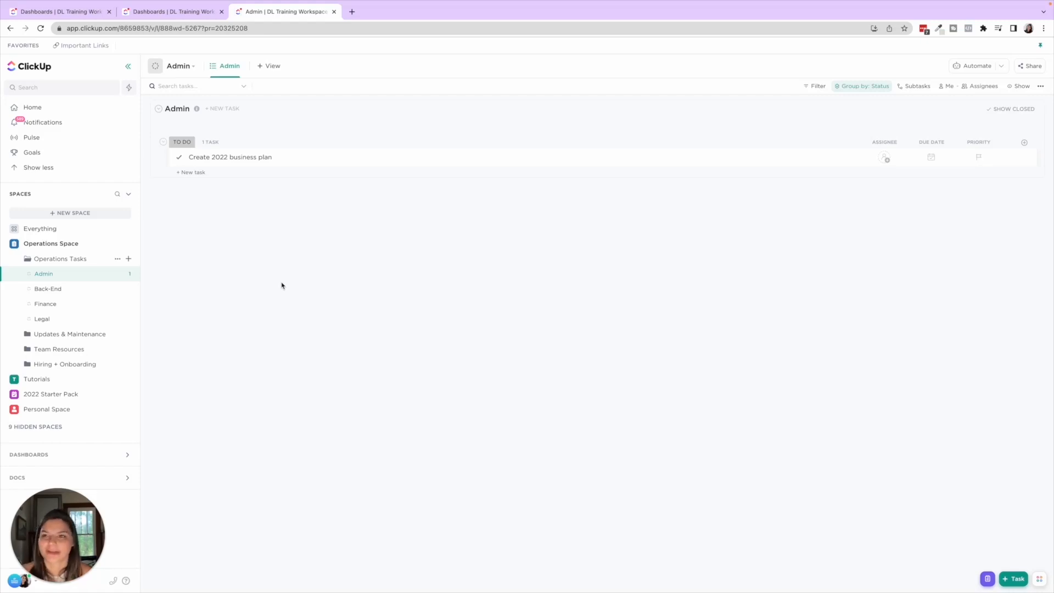
left_click(858, 87)
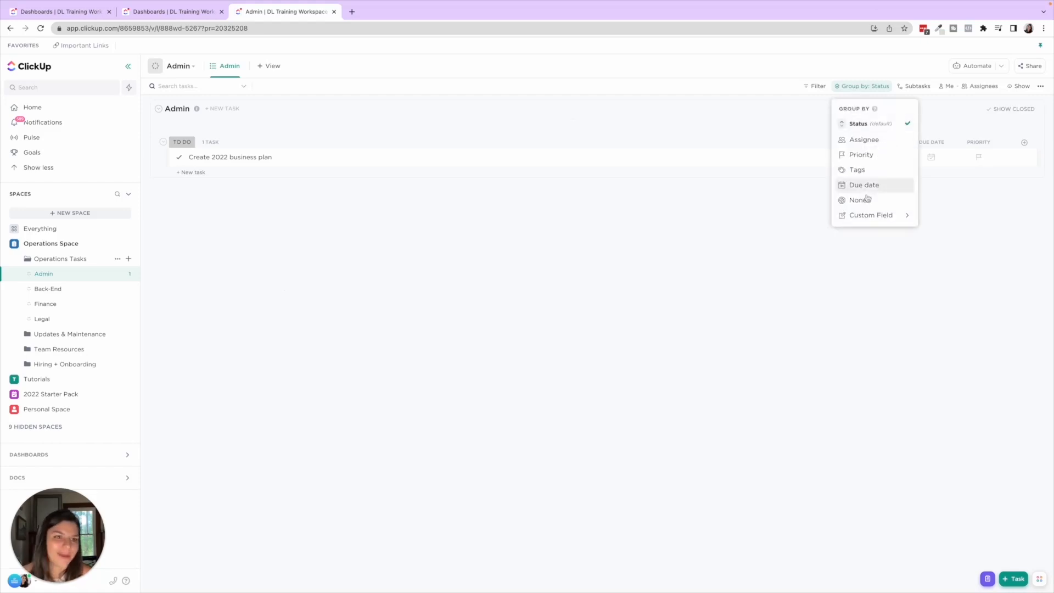
mouse_move(873, 217)
left_click(304, 203)
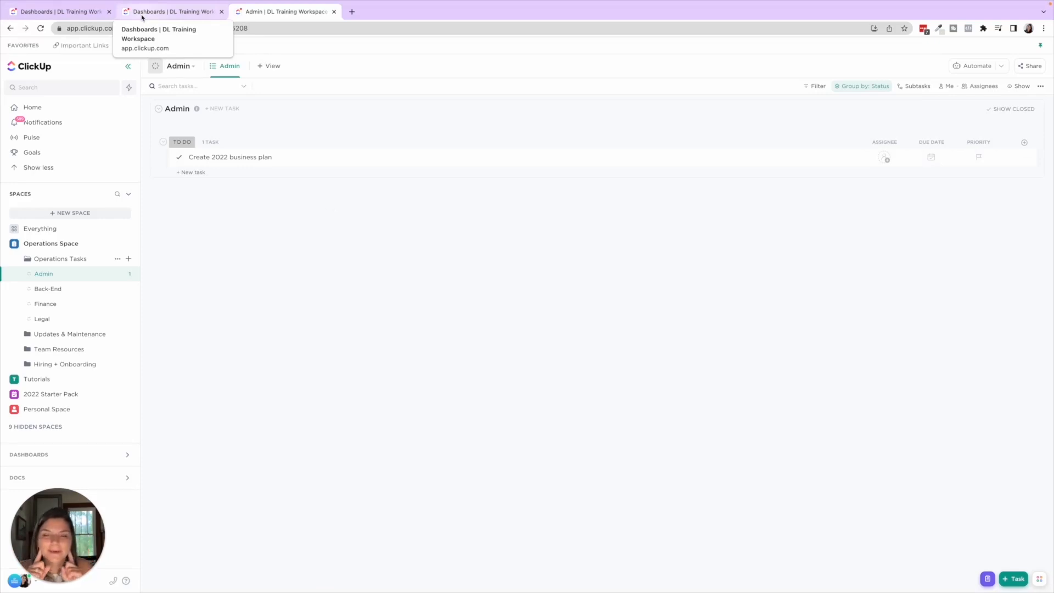
Archive the Admin list in the Operations Tasks folder and show archived items in the sidebar
left_click(127, 273)
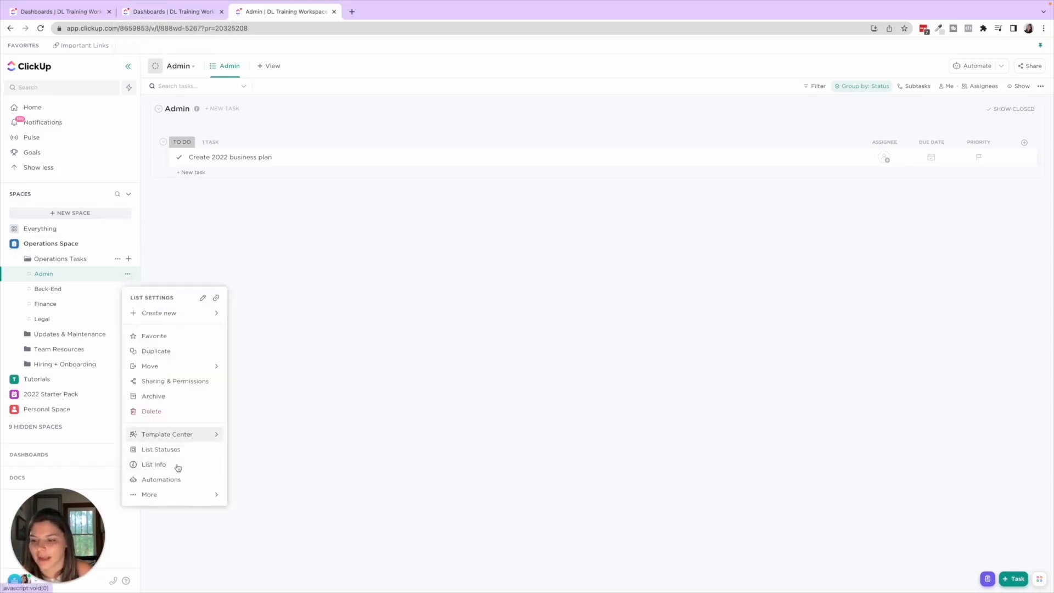
left_click(176, 398)
left_click(586, 234)
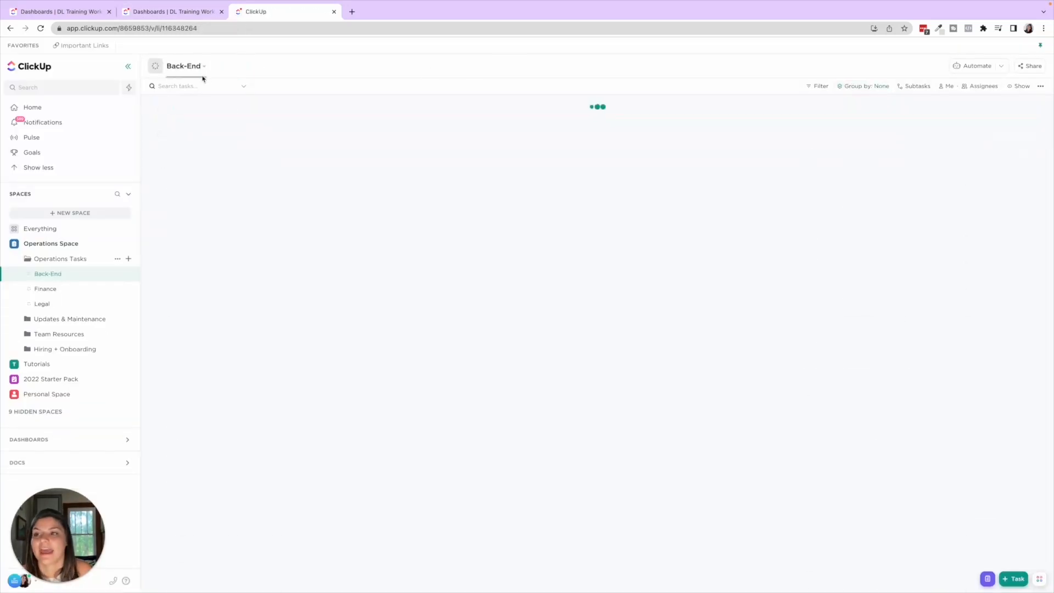
left_click(114, 66)
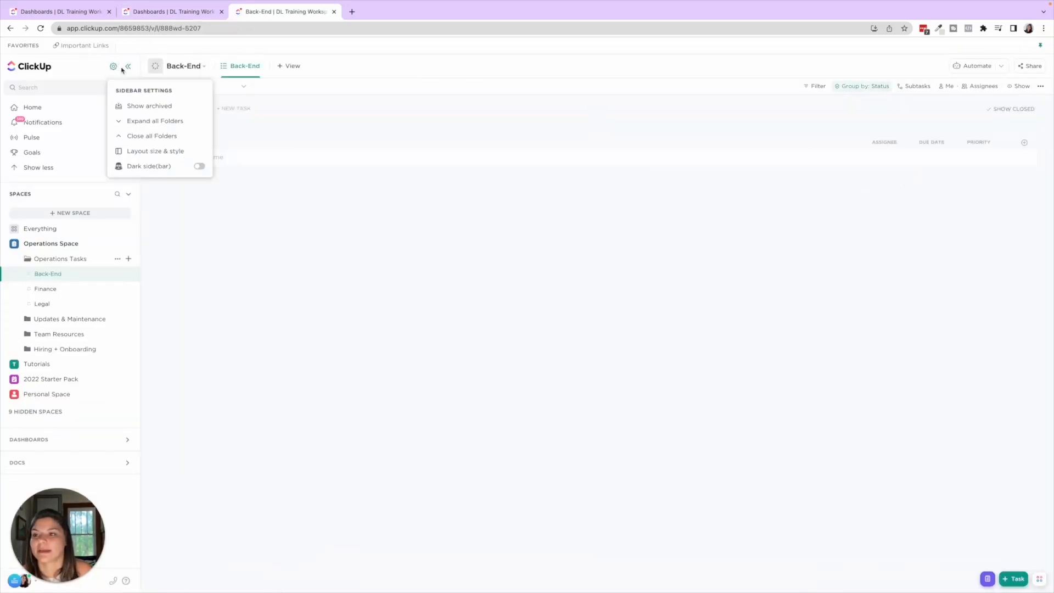
left_click(154, 105)
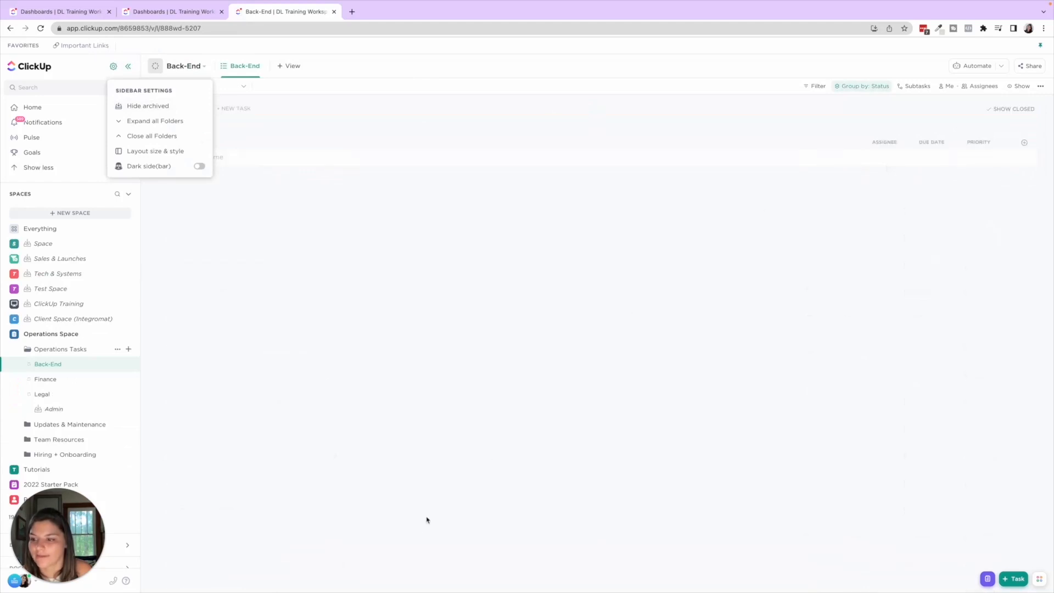
Restore the archived Admin list in the Operations Tasks folder and hide archived items in the sidebar
left_click(81, 369)
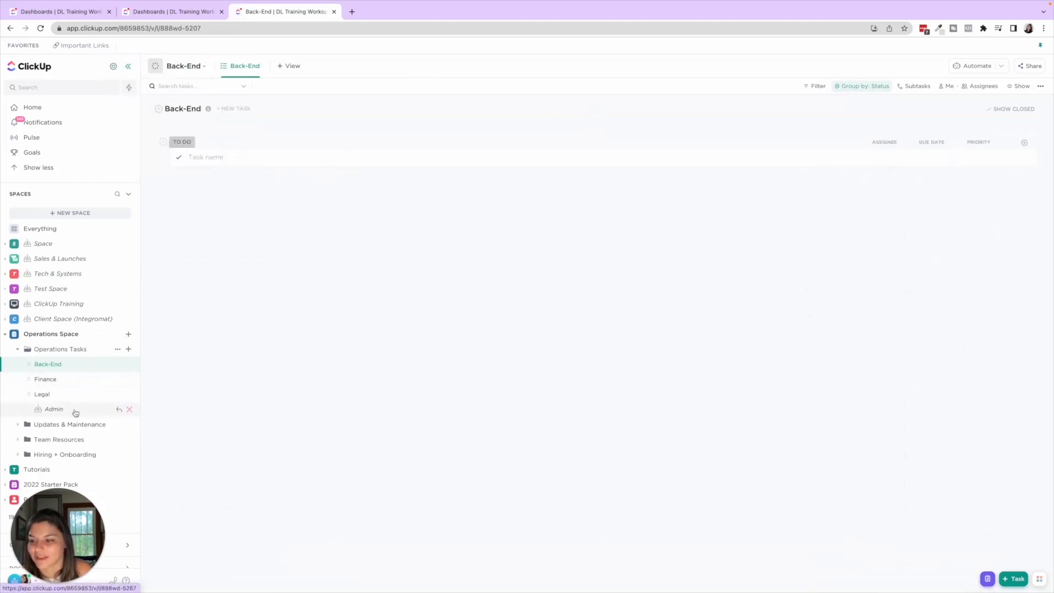
left_click(121, 410)
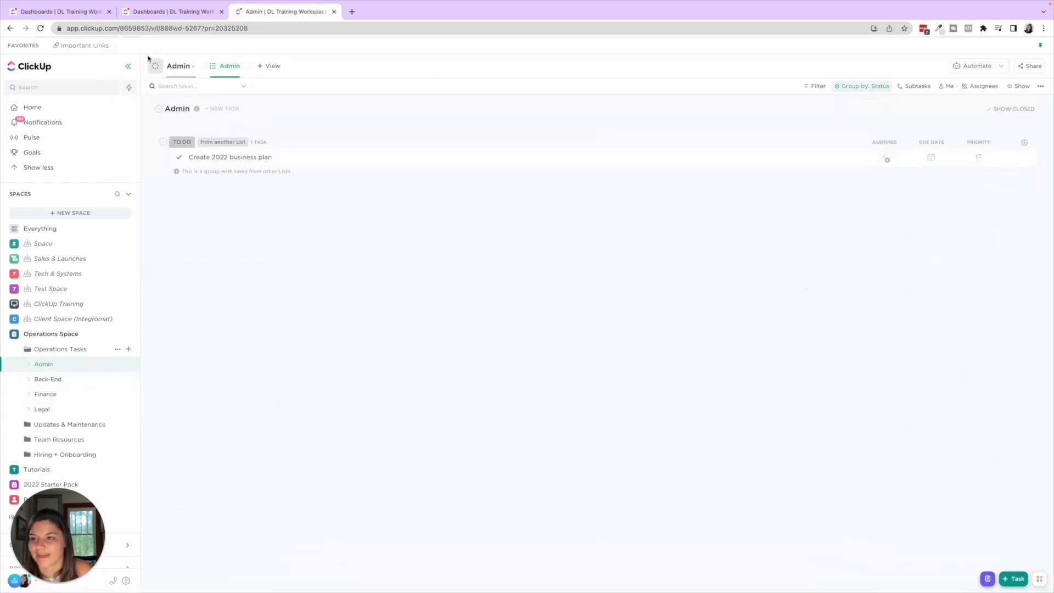
left_click(113, 66)
left_click(162, 111)
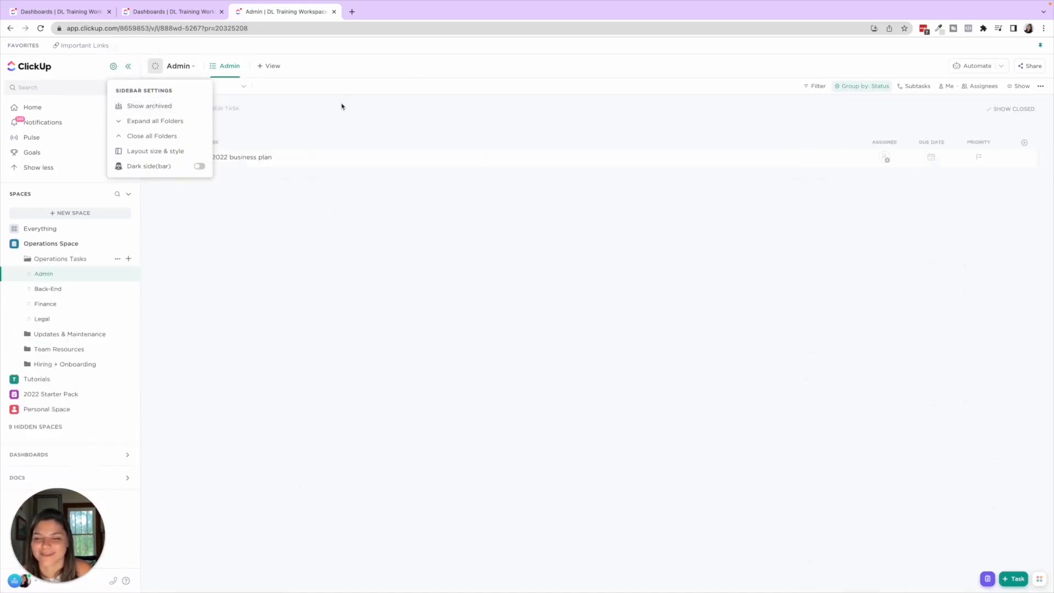
left_click(287, 251)
Mark Empty Lists as done in the Hierarchy section of the CU CO #2 dashboard's checklist
left_click(117, 15)
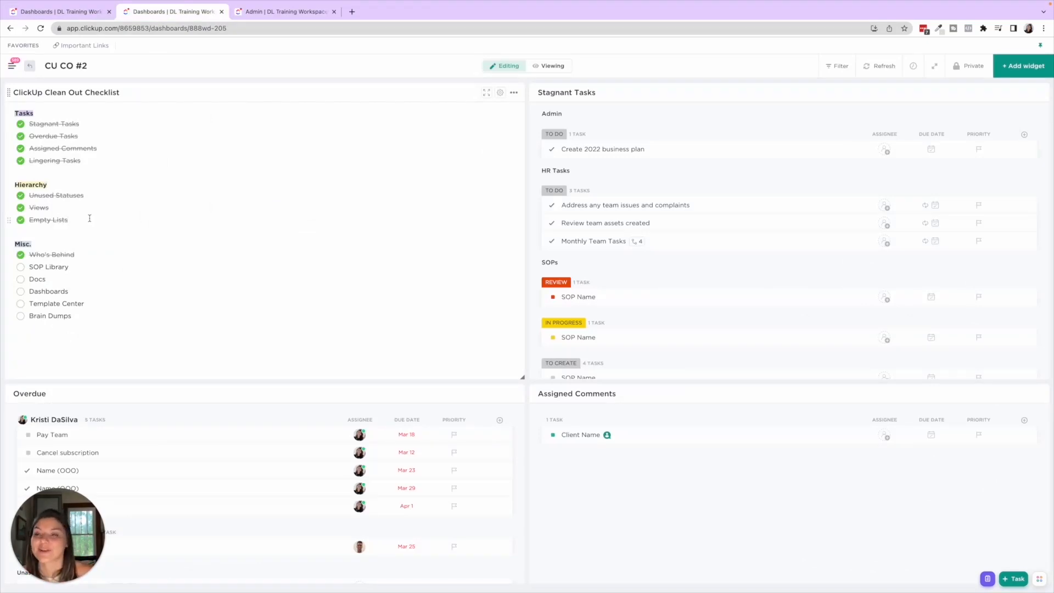
Open the SOPs list in the Team Resources folder and move the Date Created column after Category in its Category view
left_click(292, 14)
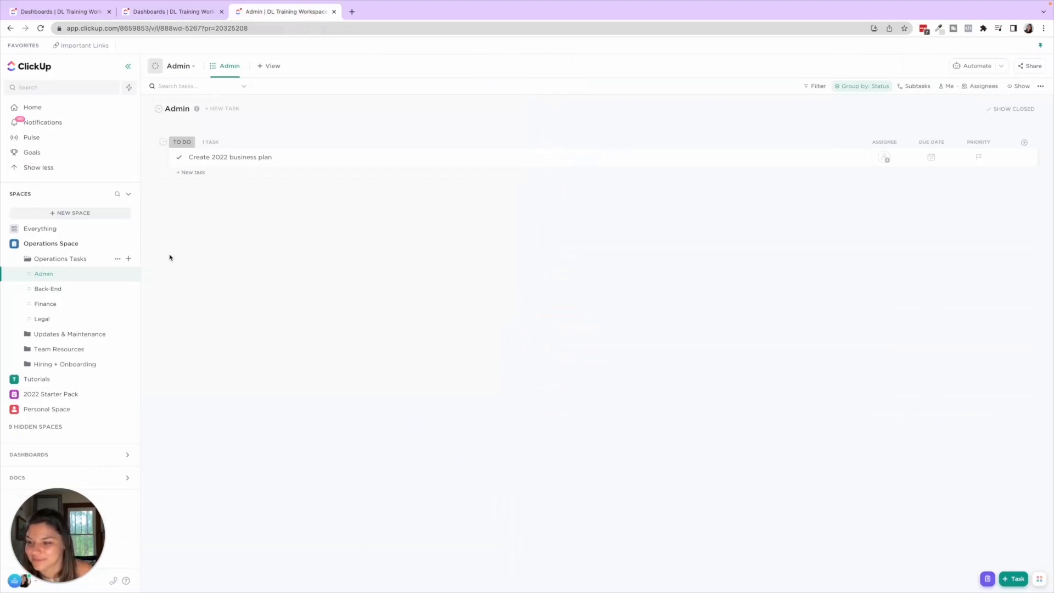
left_click(16, 351)
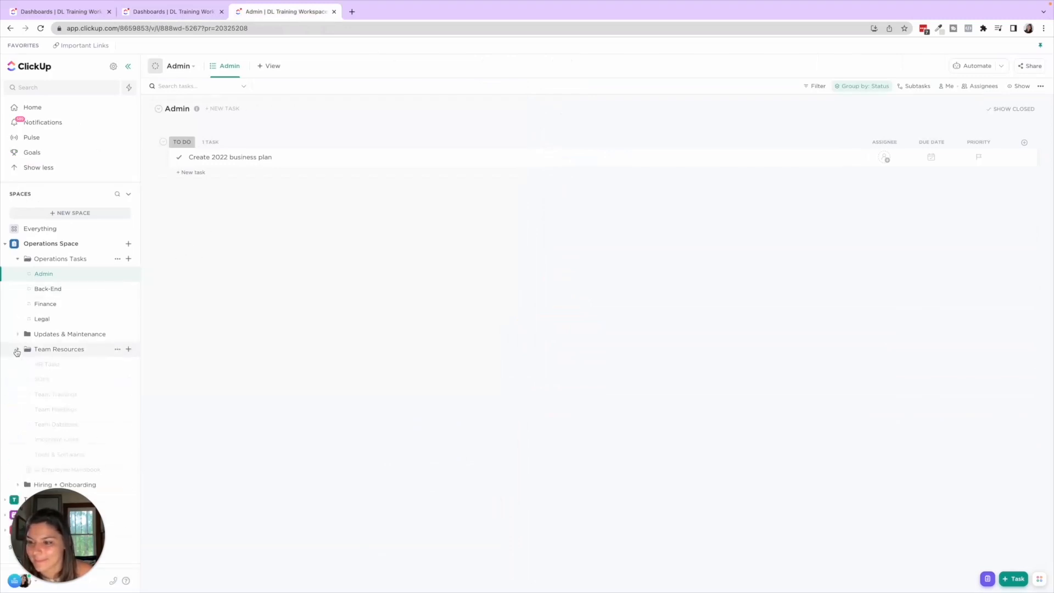
left_click(42, 378)
left_click(127, 66)
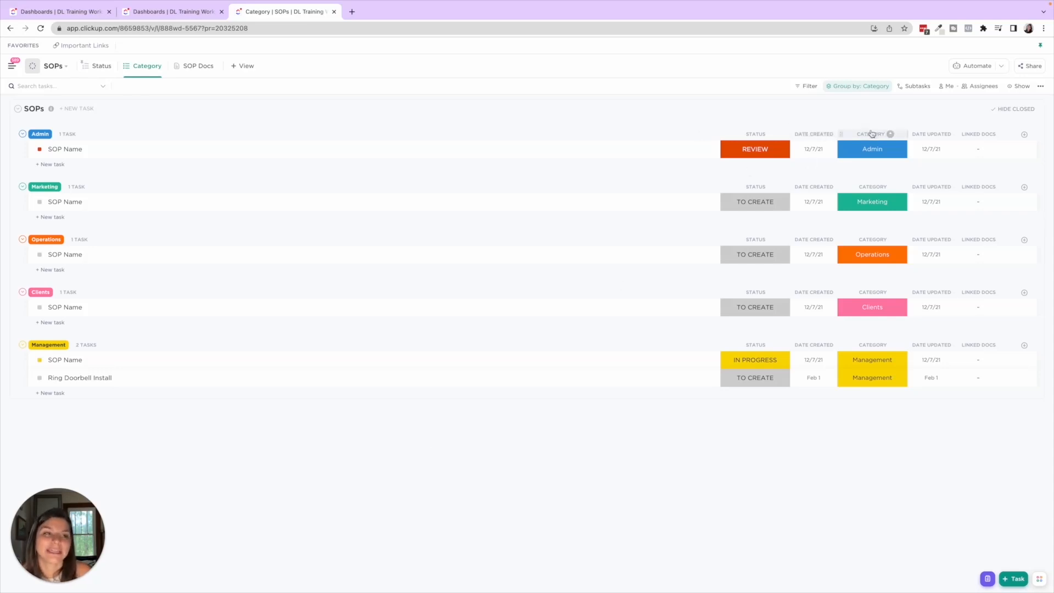
left_click_drag(813, 136, 922, 137)
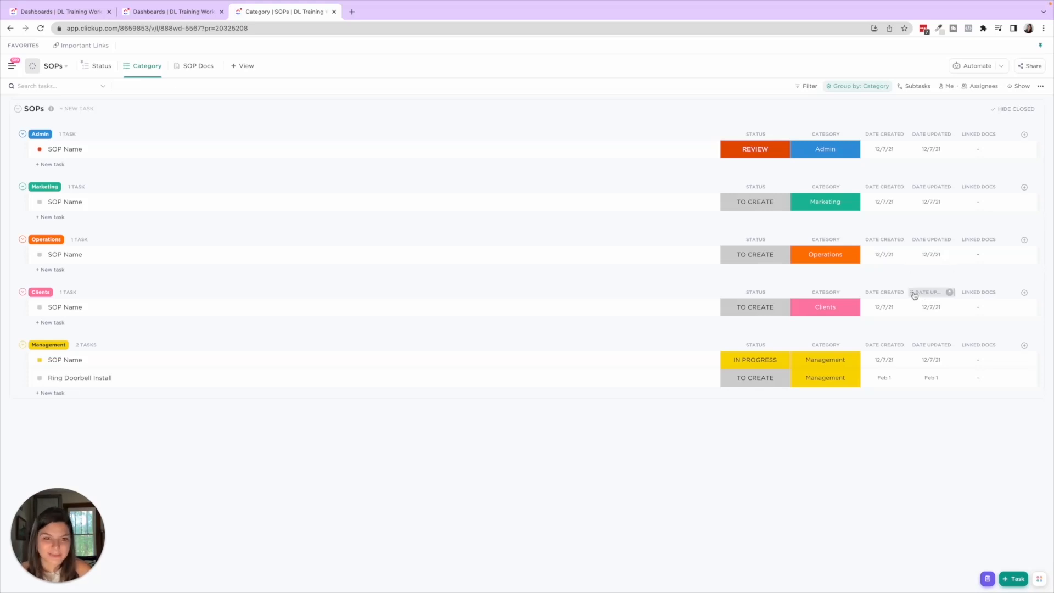
Mark SOP Library as done in the Misc. section of the CU CO #2 dashboard's checklist
left_click(165, 11)
left_click(21, 267)
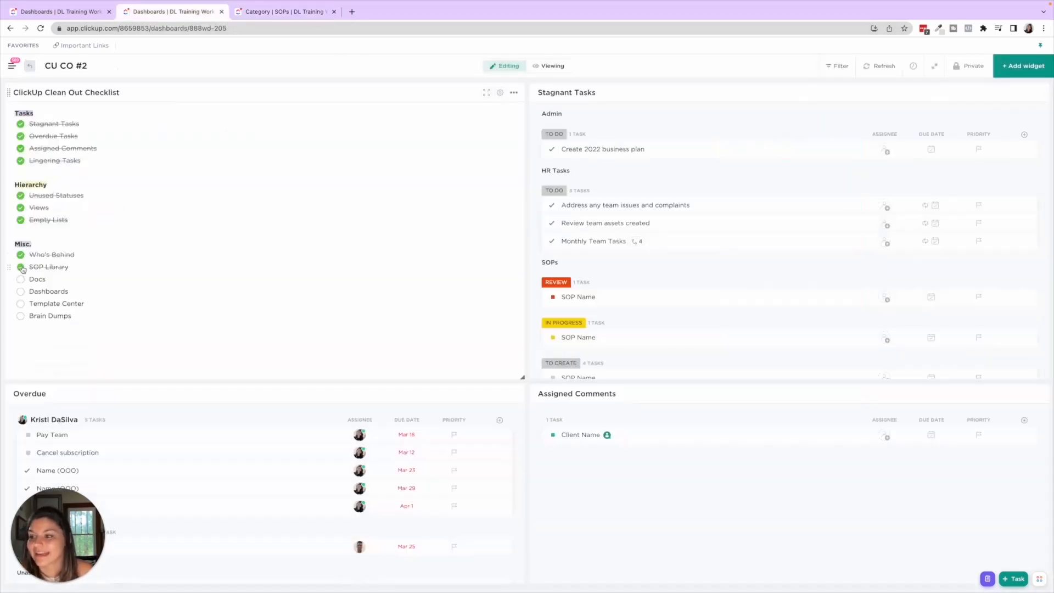
left_click(291, 16)
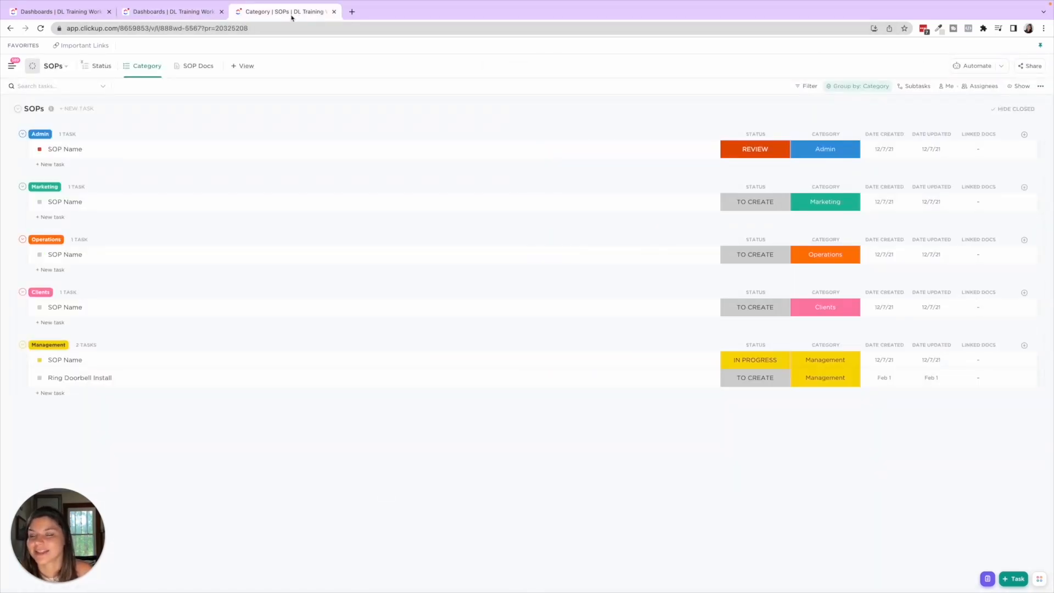
left_click(202, 14)
Show the list of all Docs in the workspace
left_click(60, 11)
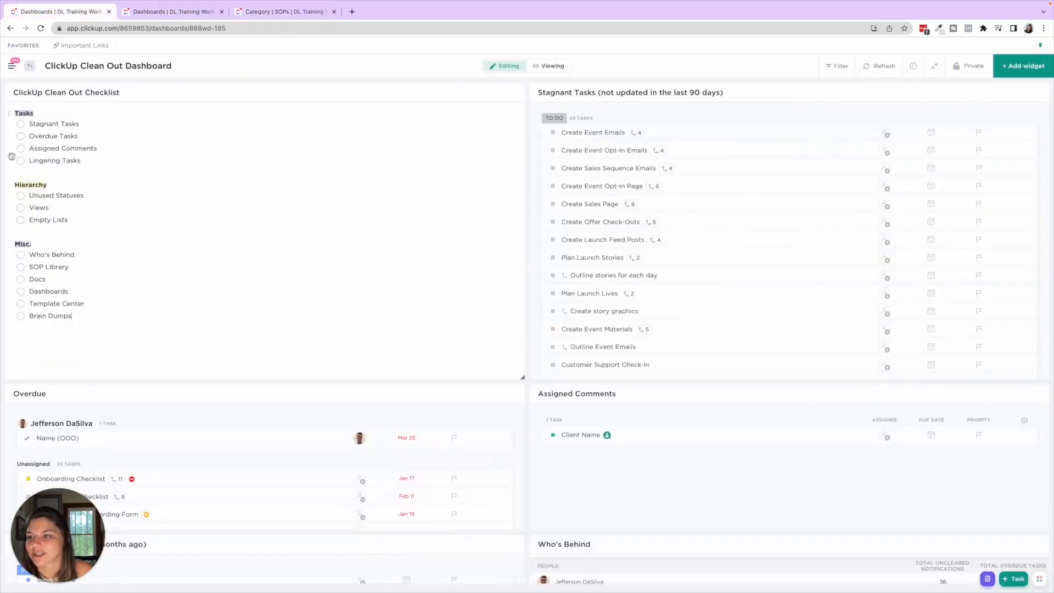
left_click(11, 66)
left_click(12, 66)
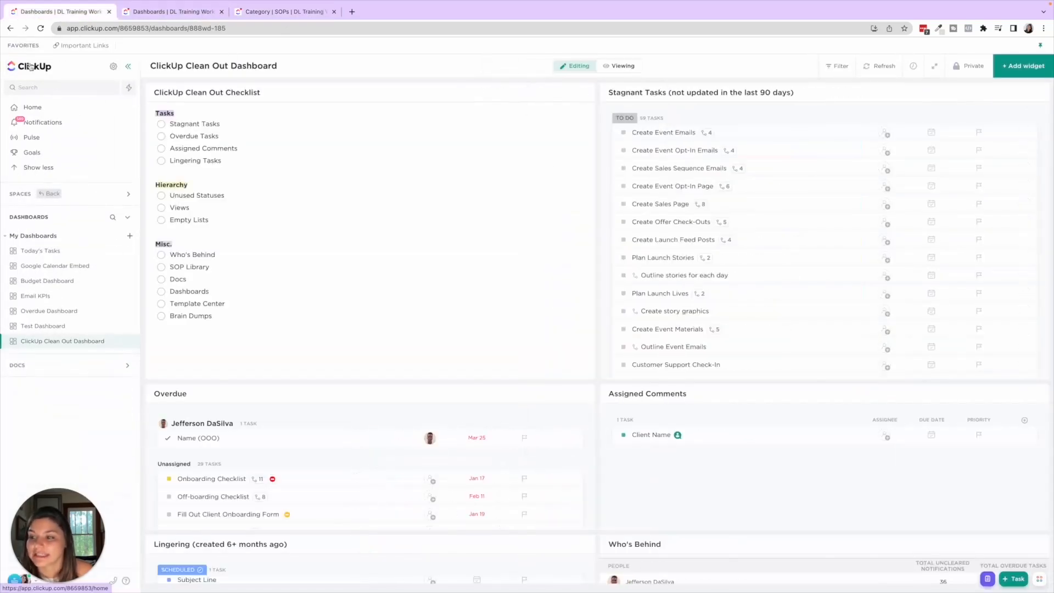
left_click(78, 197)
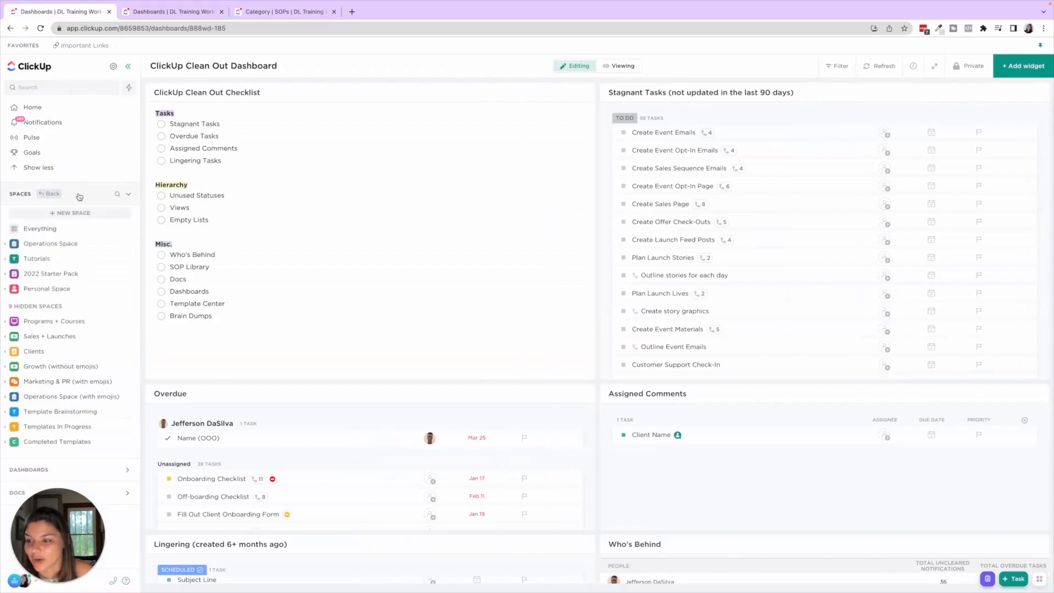
left_click(77, 197)
left_click(54, 244)
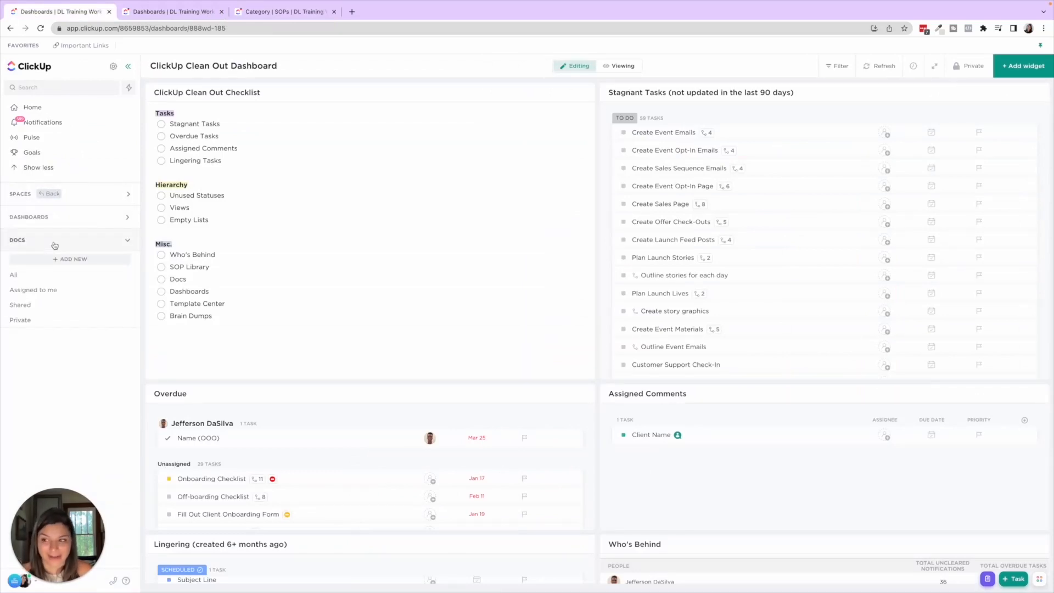
left_click(34, 275)
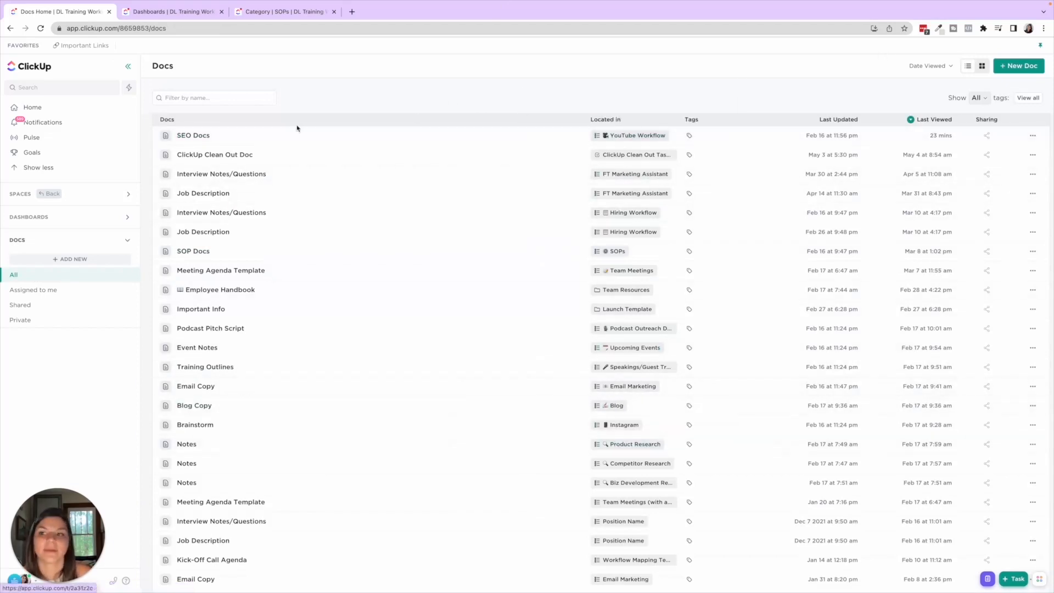
Open SEO Docs to check its content, and review the doc's available actions without choosing one
left_click(212, 137)
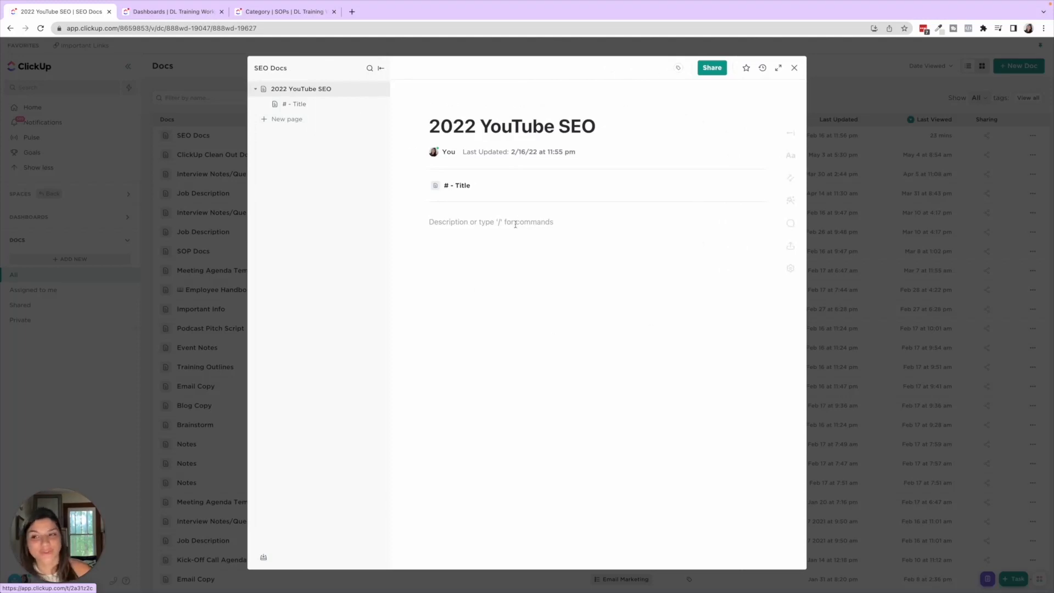
left_click(794, 67)
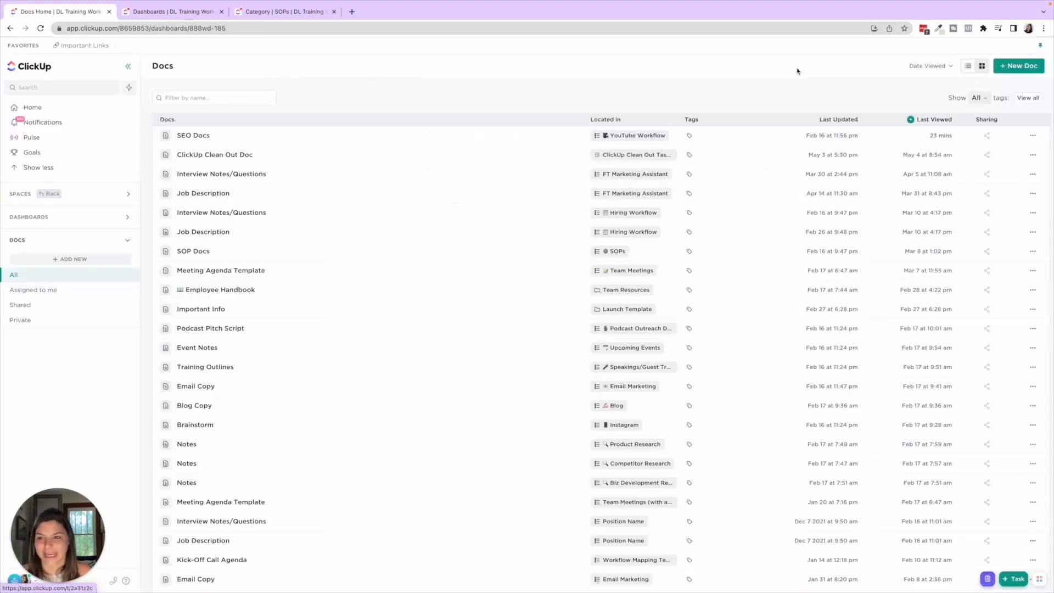
left_click(1032, 135)
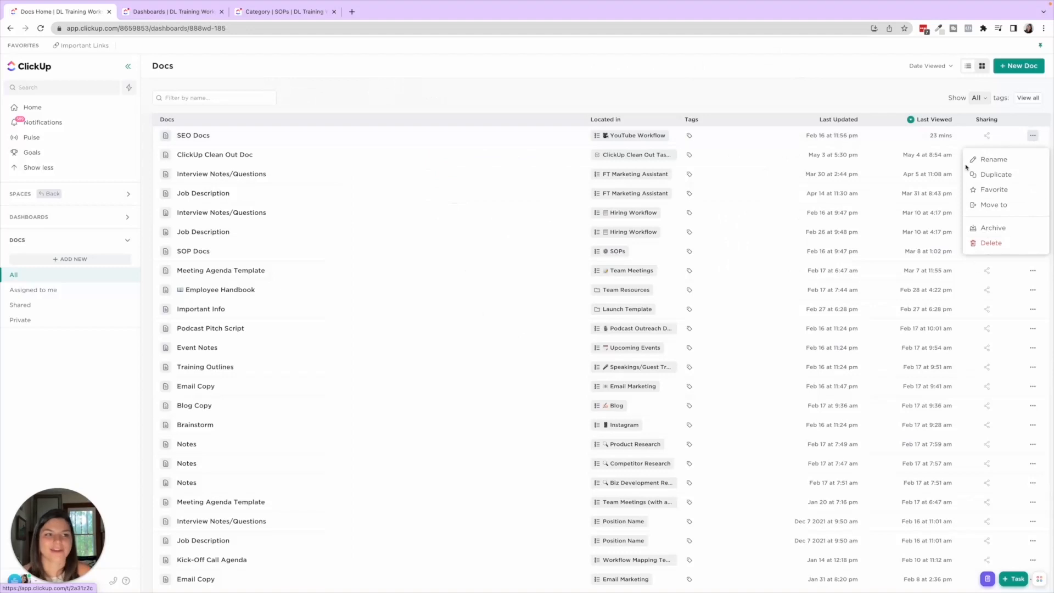
left_click(788, 94)
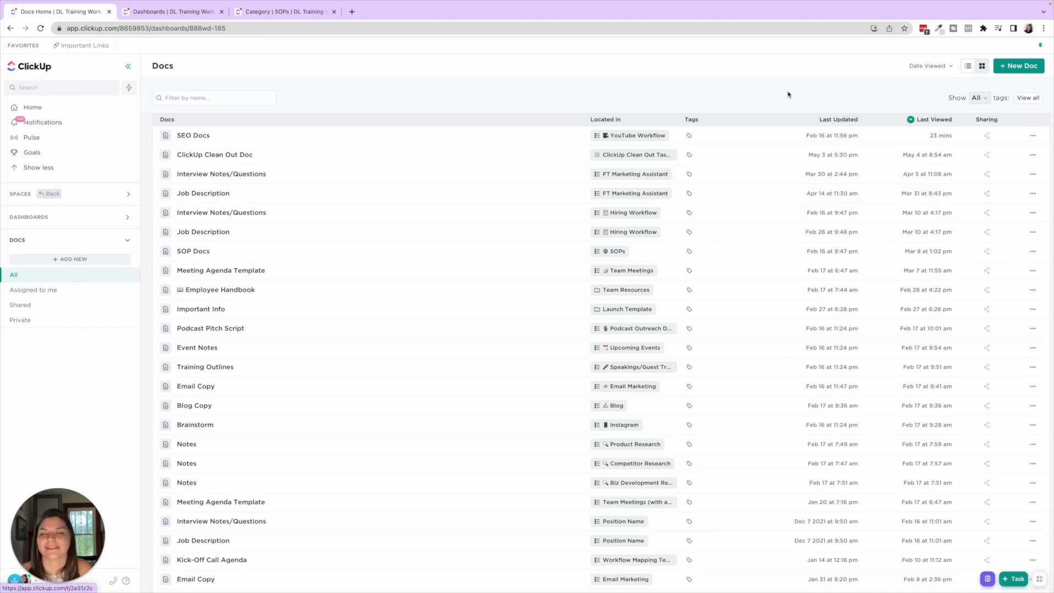
Mark Docs as done in the Misc. section of the CU CO #2 dashboard's checklist
left_click(146, 17)
left_click(21, 279)
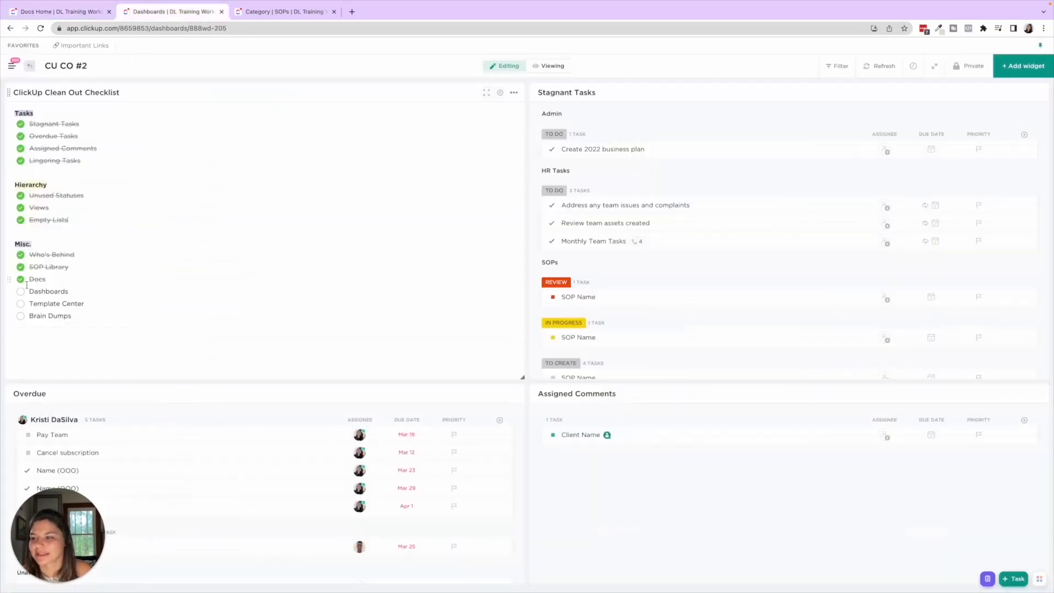
Review the existing dashboards under My Dashboards and mark Dashboards as done in the CU CO #2 checklist
left_click(81, 12)
left_click(68, 217)
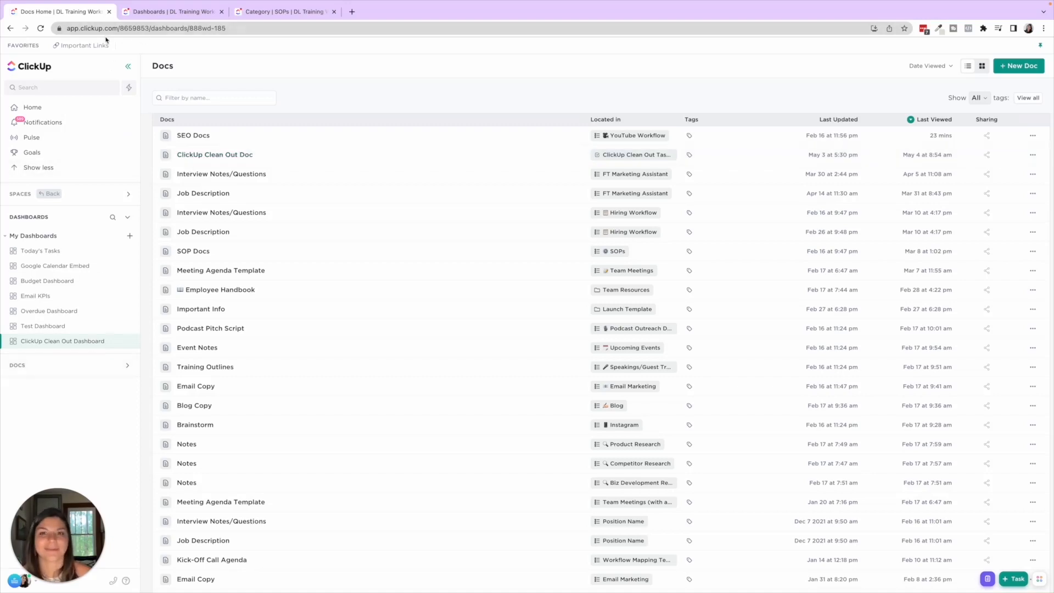
left_click(176, 11)
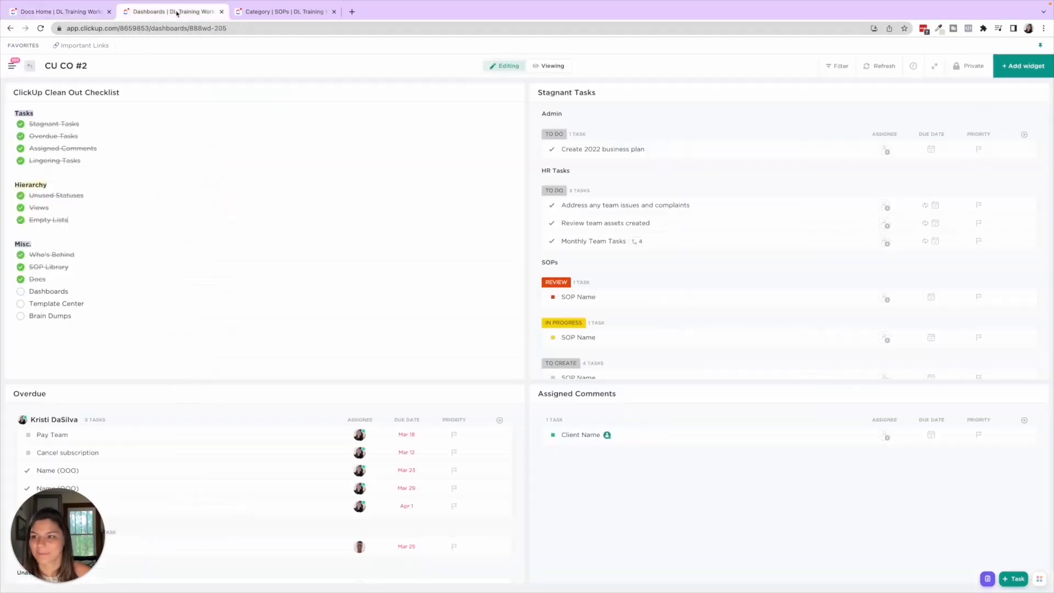
left_click(21, 291)
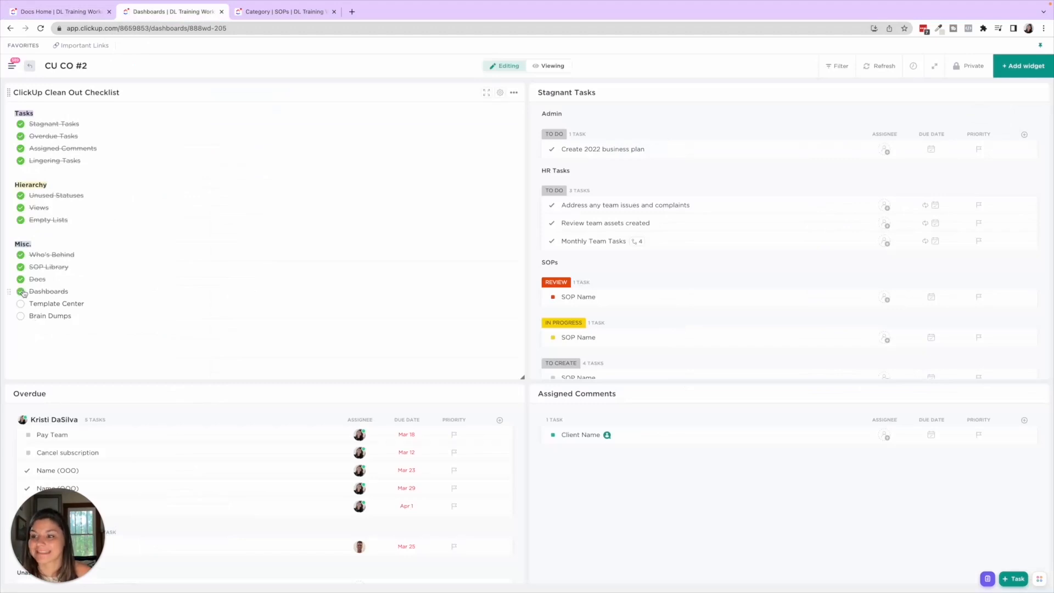
Review the workspace's templates in the Template Center and mark Template Center as done in the CU CO #2 checklist
left_click(82, 11)
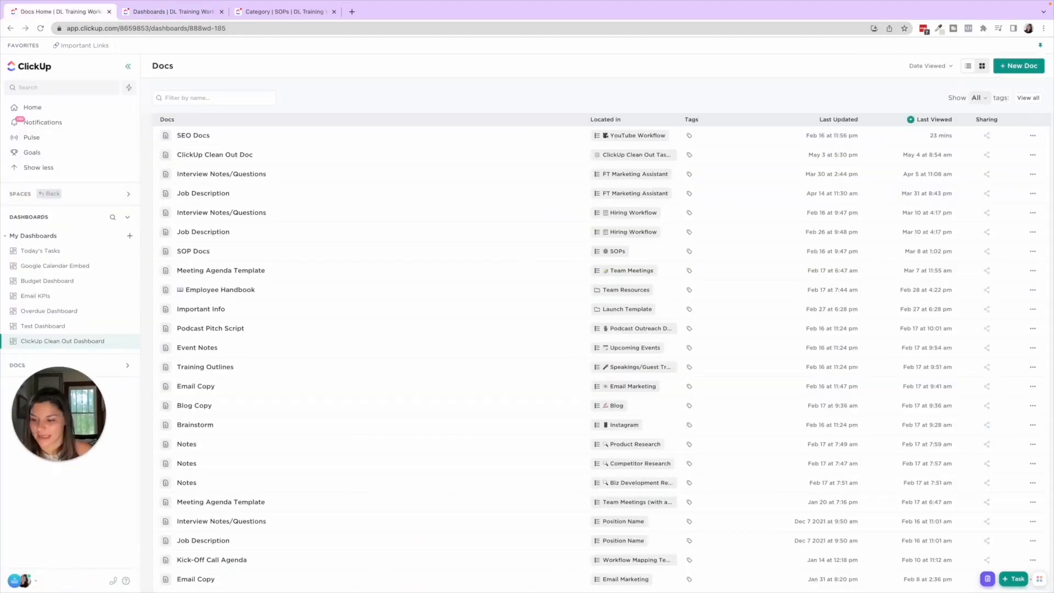
left_click(21, 581)
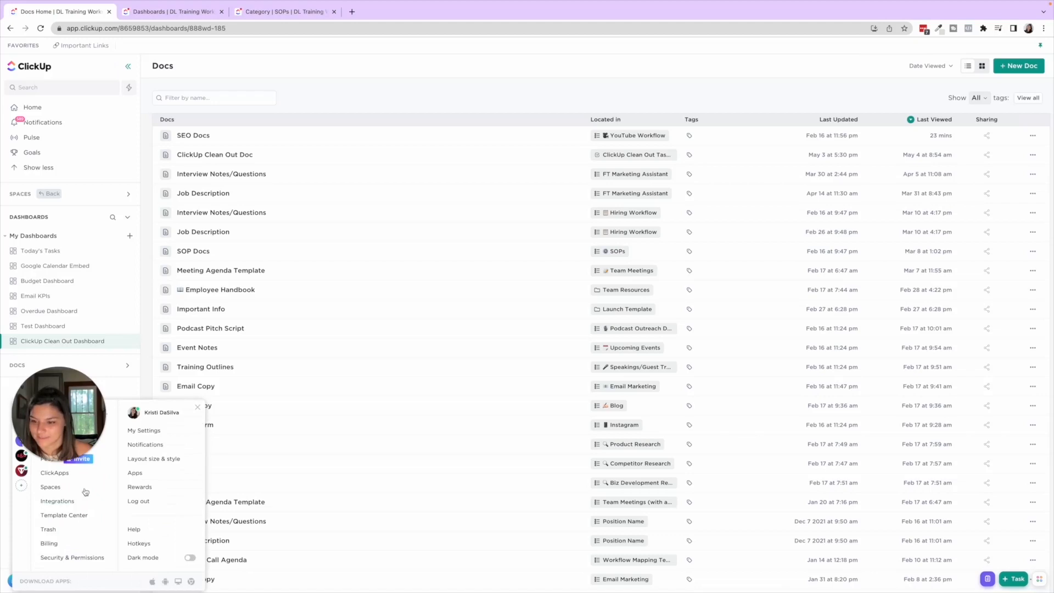
left_click(55, 517)
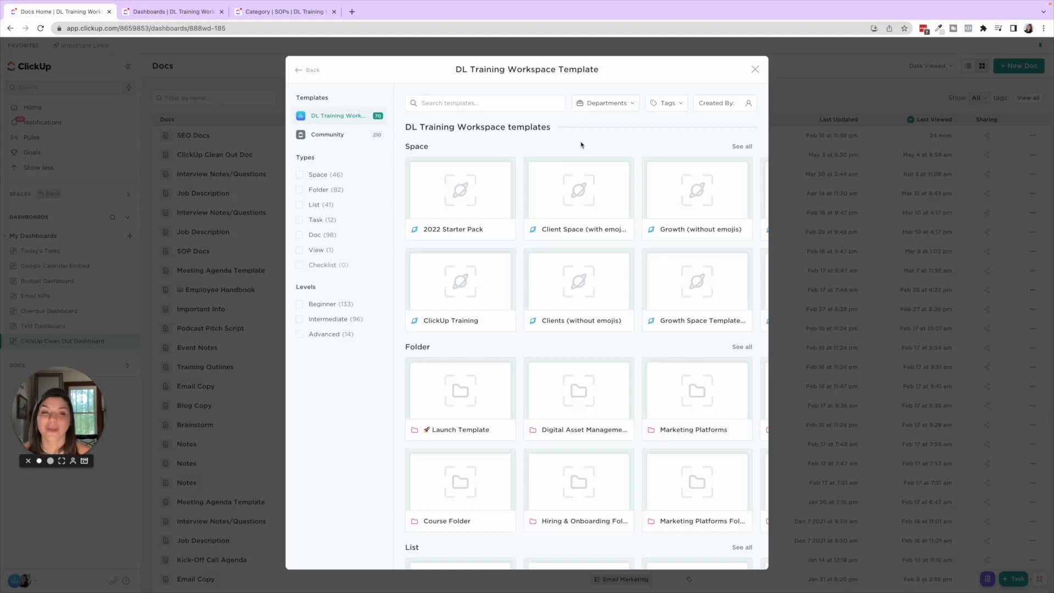
left_click(755, 70)
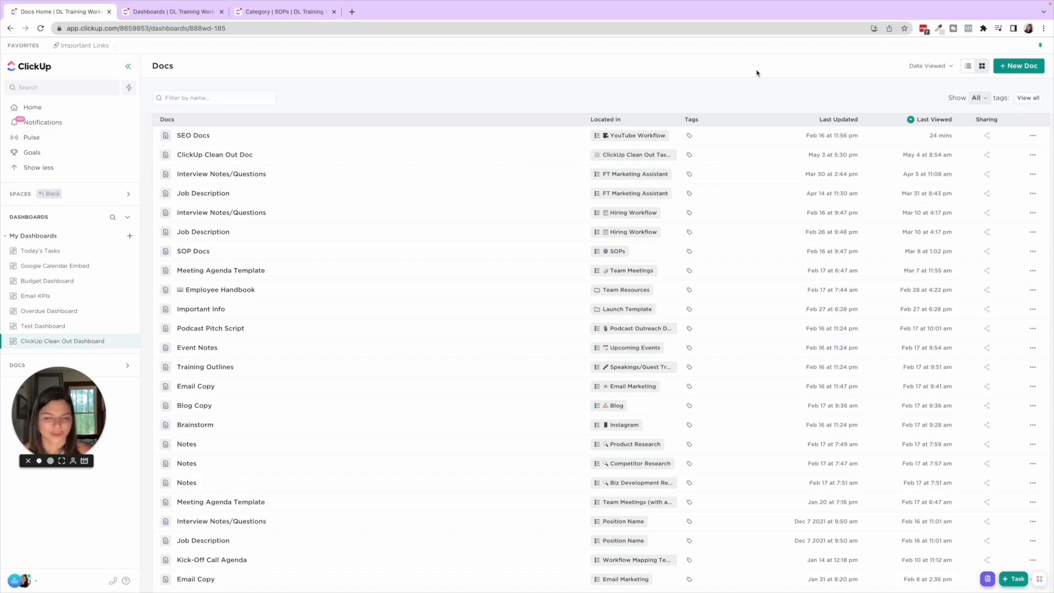
left_click(175, 15)
left_click(20, 304)
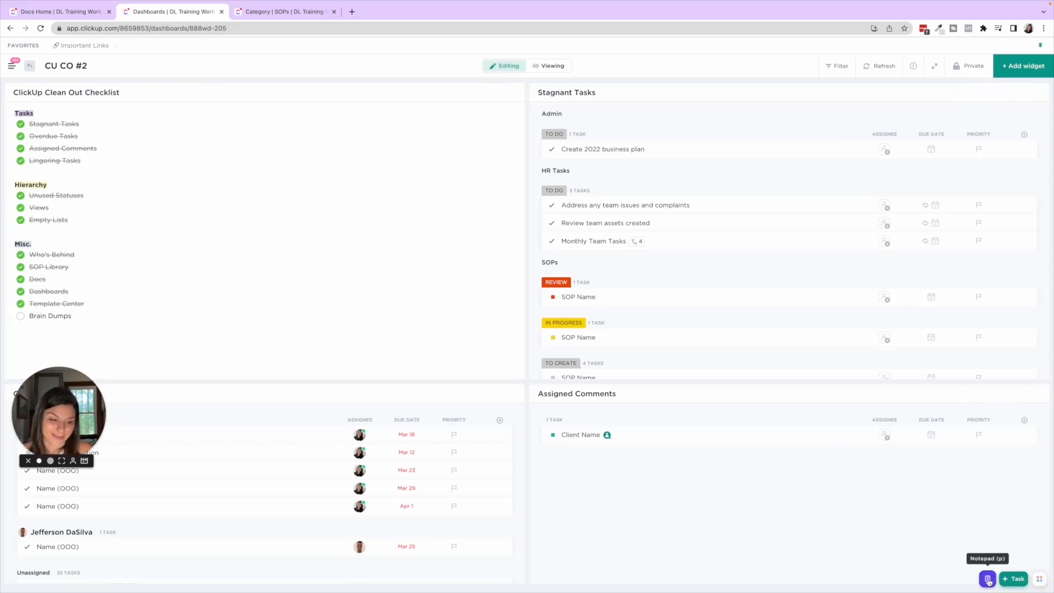
Unpin Notepad from the quick action shortcuts and pin it again
left_click(1038, 581)
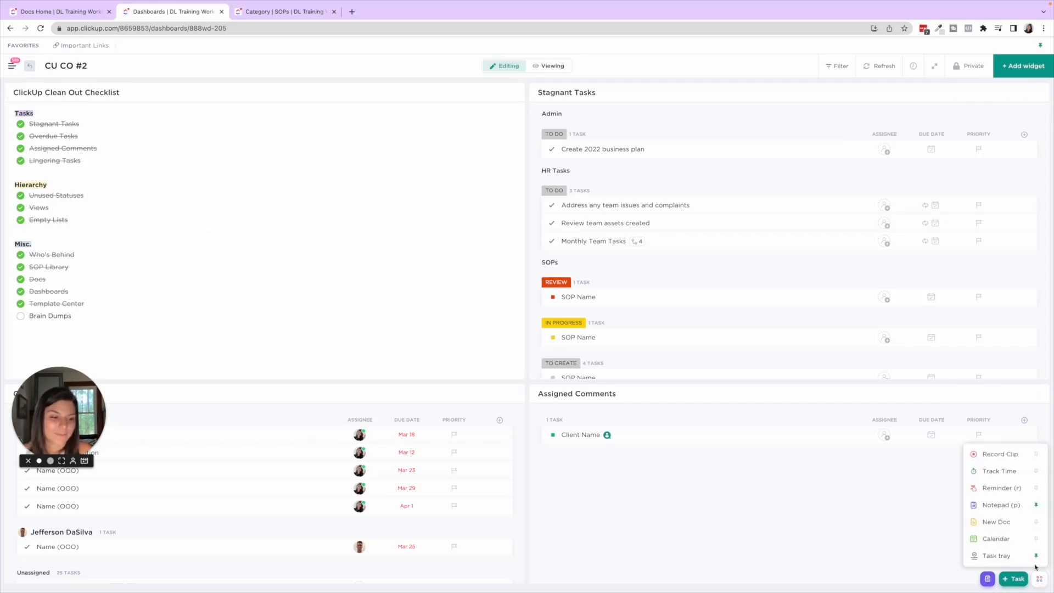
left_click(1037, 505)
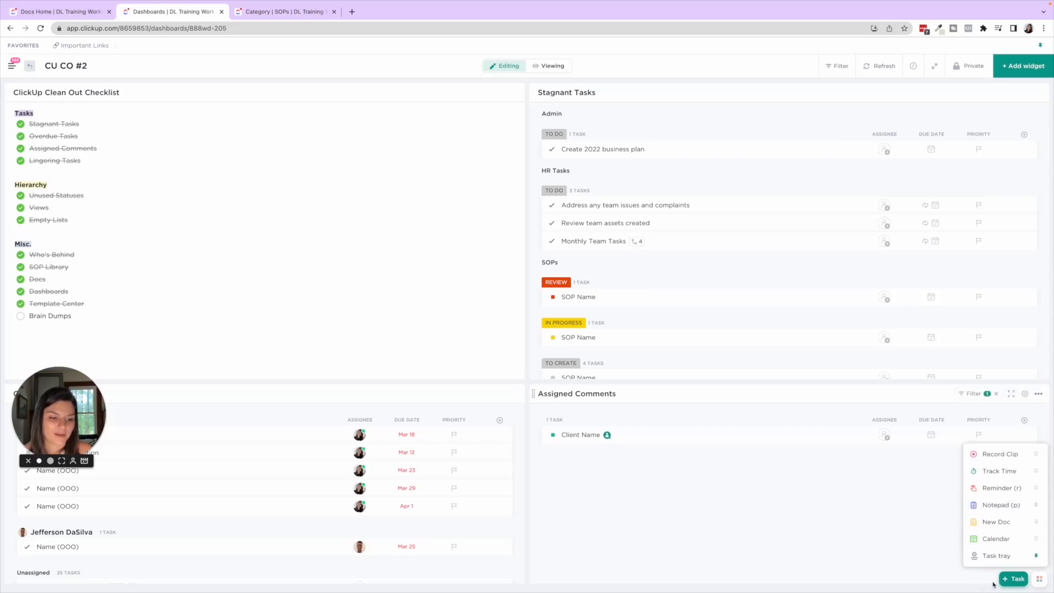
left_click(1037, 505)
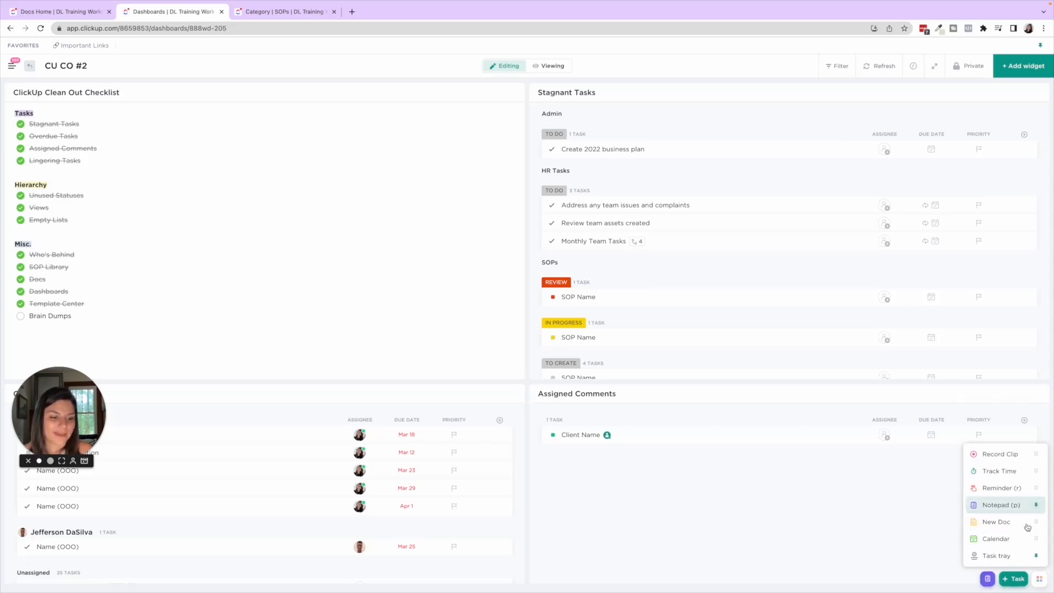
Create a Notepad note titled Brain Dump
left_click(988, 579)
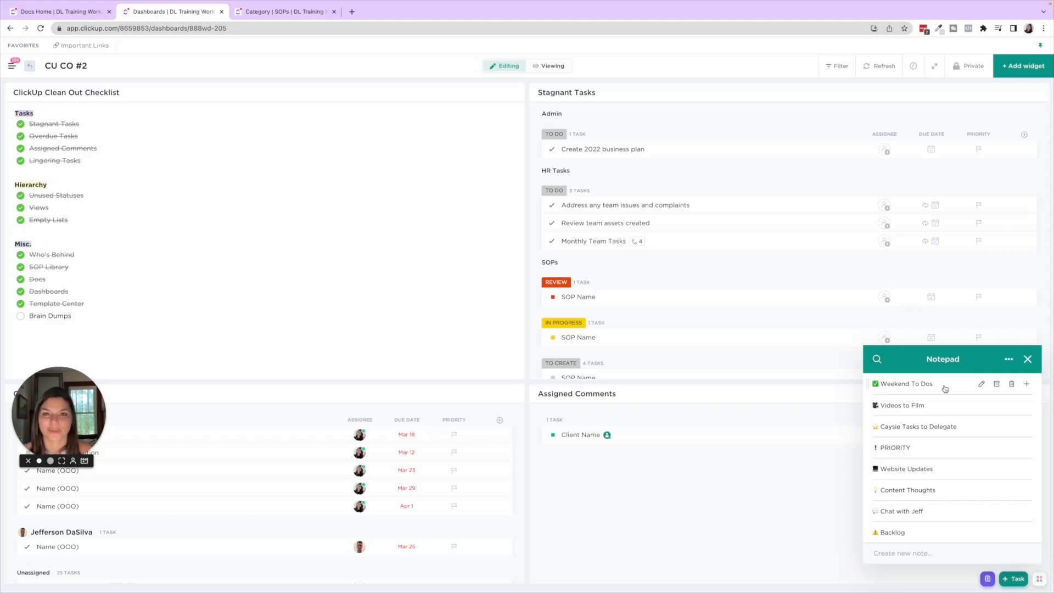
left_click(888, 554)
type("Brain dump")
key("Return")
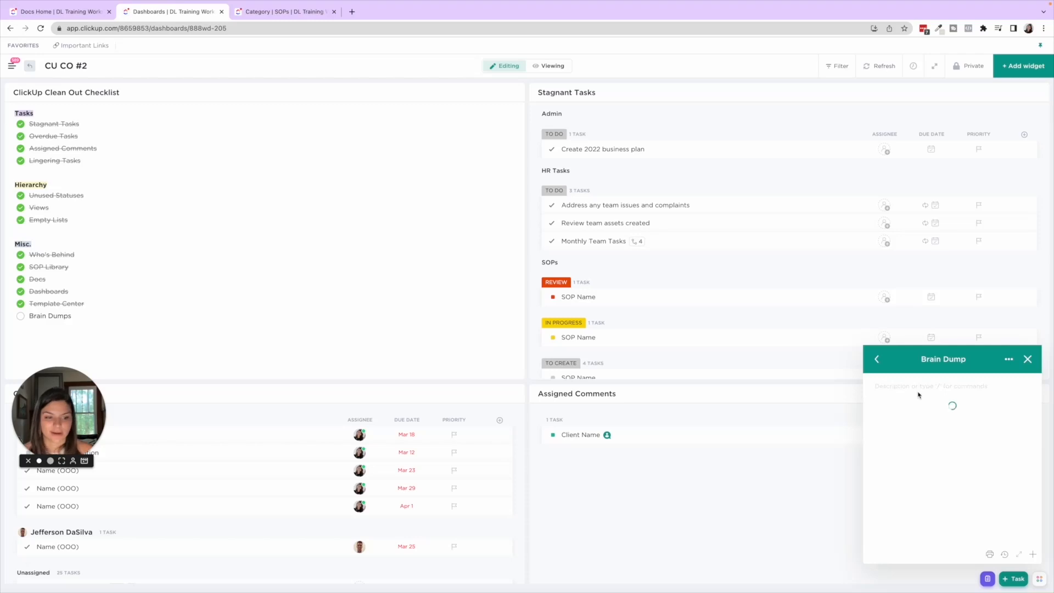
Add three bullets to the Brain Dump note: kjsdhfbjksbdf, sdfkjbkjsb and sdkfjbsajkf
type("- kjsdhfbjksbdf")
key("Return")
type("sdfkjbkjsb")
key("Return")
type("sdkfjbsajkf")
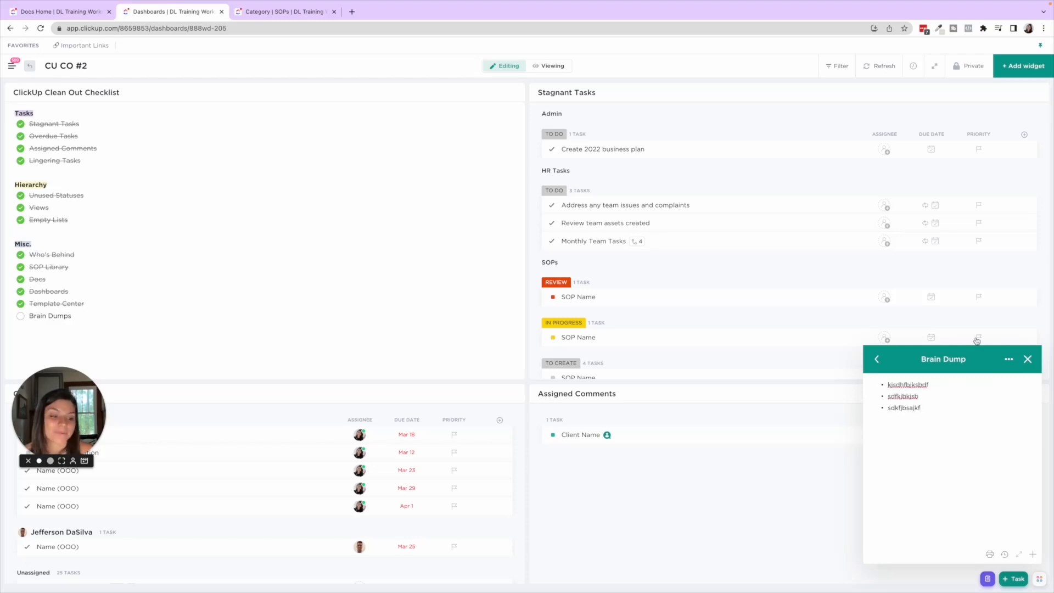
left_click_drag(927, 408, 886, 408)
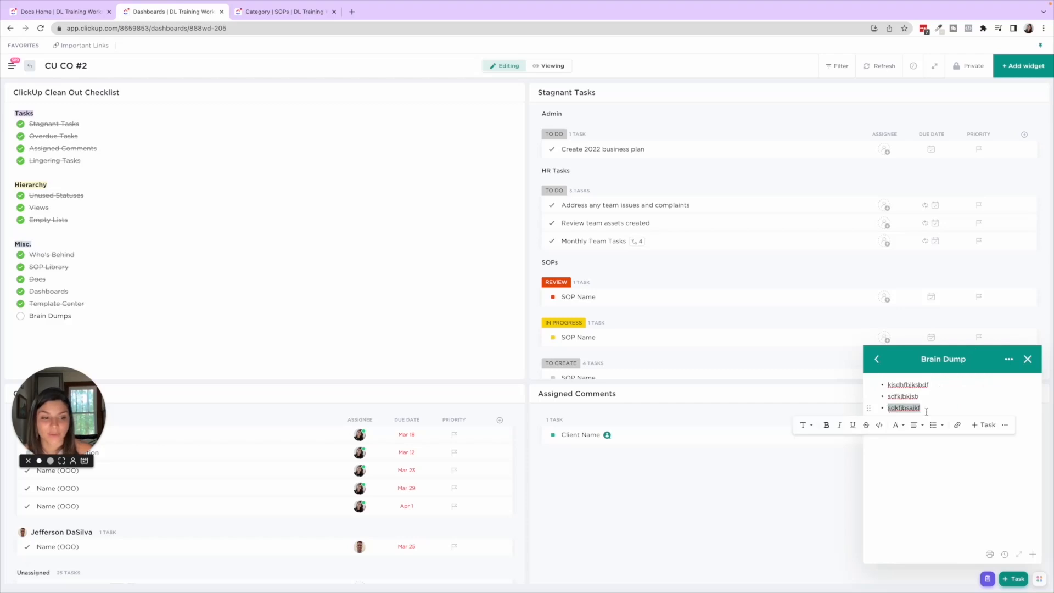
left_click(983, 427)
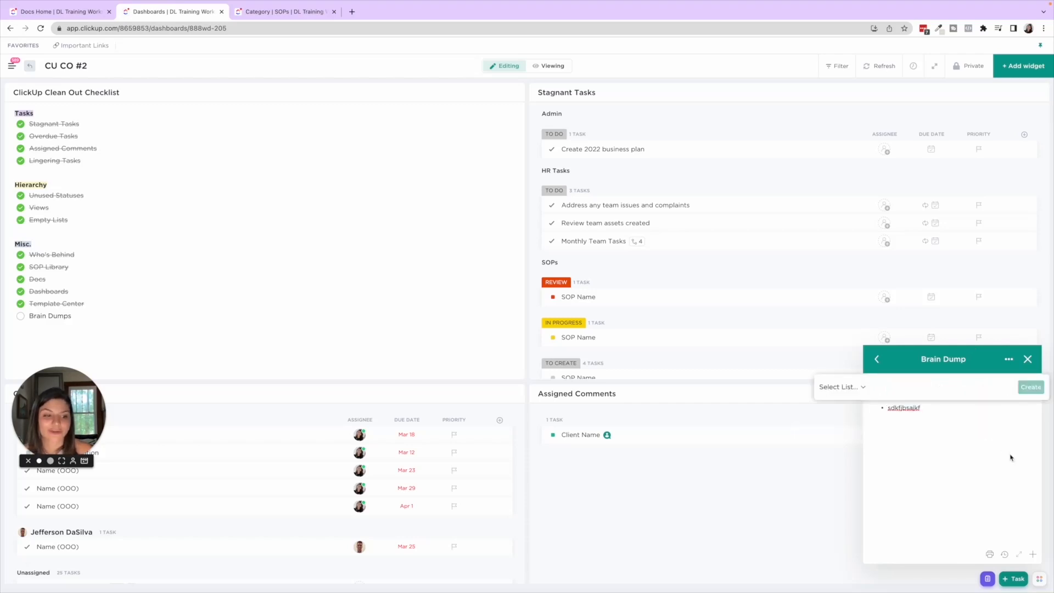
left_click(974, 432)
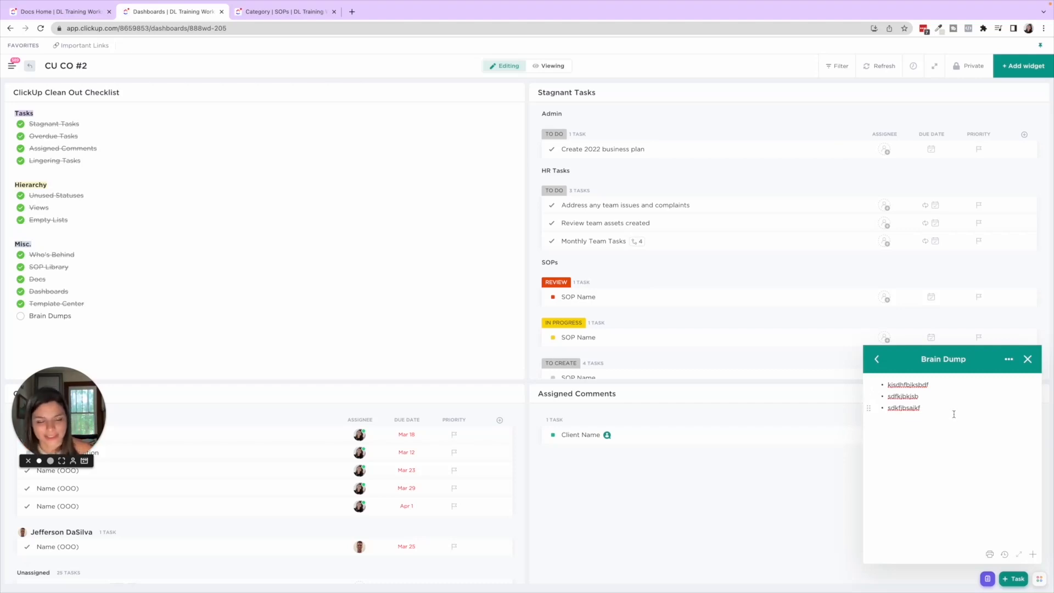
Delete all three bullets from the Brain Dump note, leaving it empty
left_click_drag(953, 413, 884, 385)
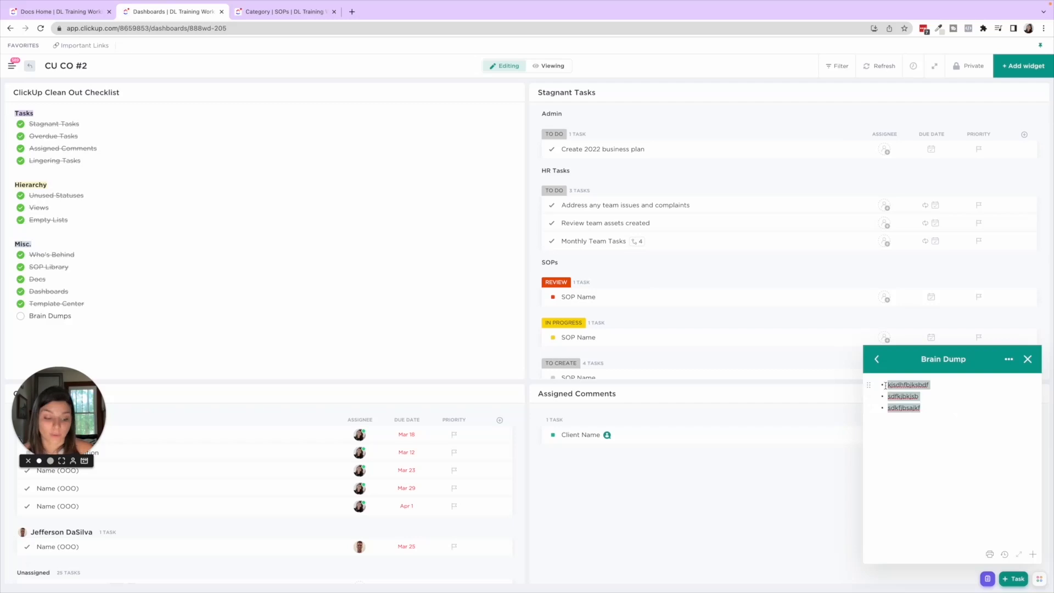
key("BackSpace")
key("BackSpace")
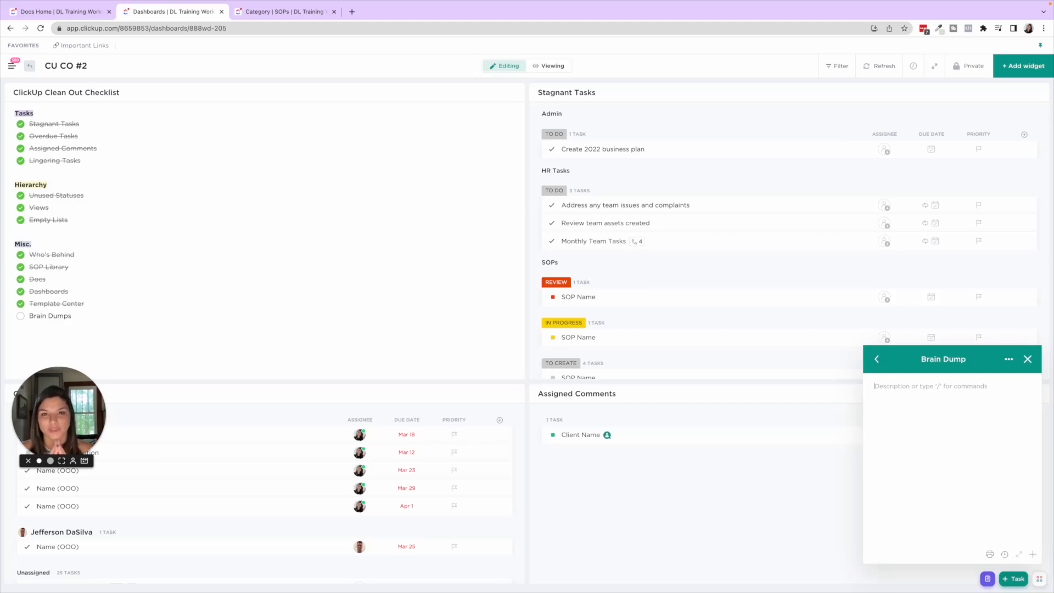
Return to the list of Notepad notes to look it over, close Notepad and mark Brain Dumps as done in the ClickUp Clean Out Checklist
left_click(877, 359)
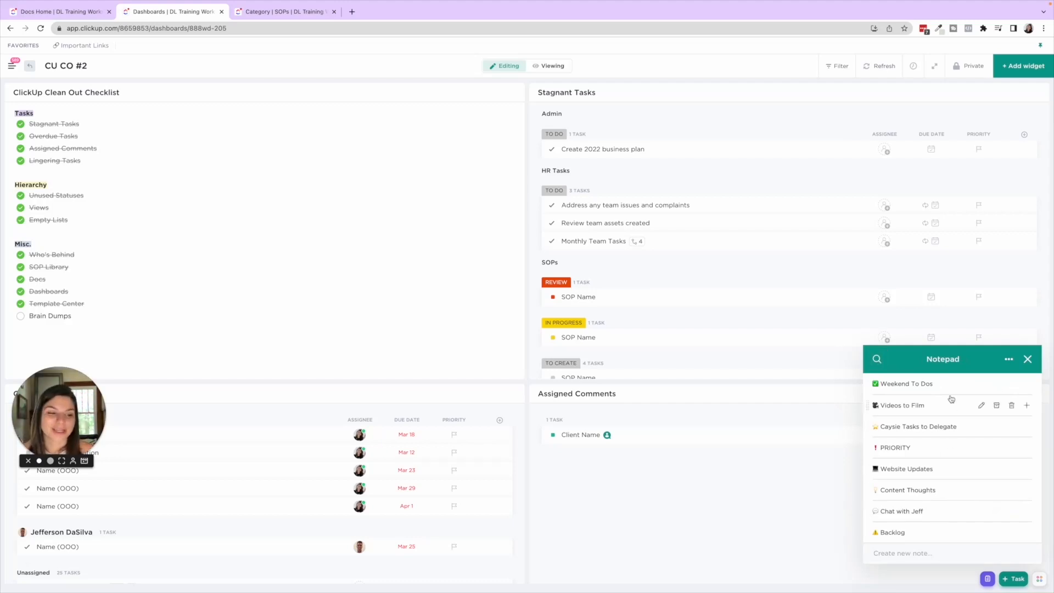
scroll(951, 397, "down", 1)
scroll(951, 395, "up", 1)
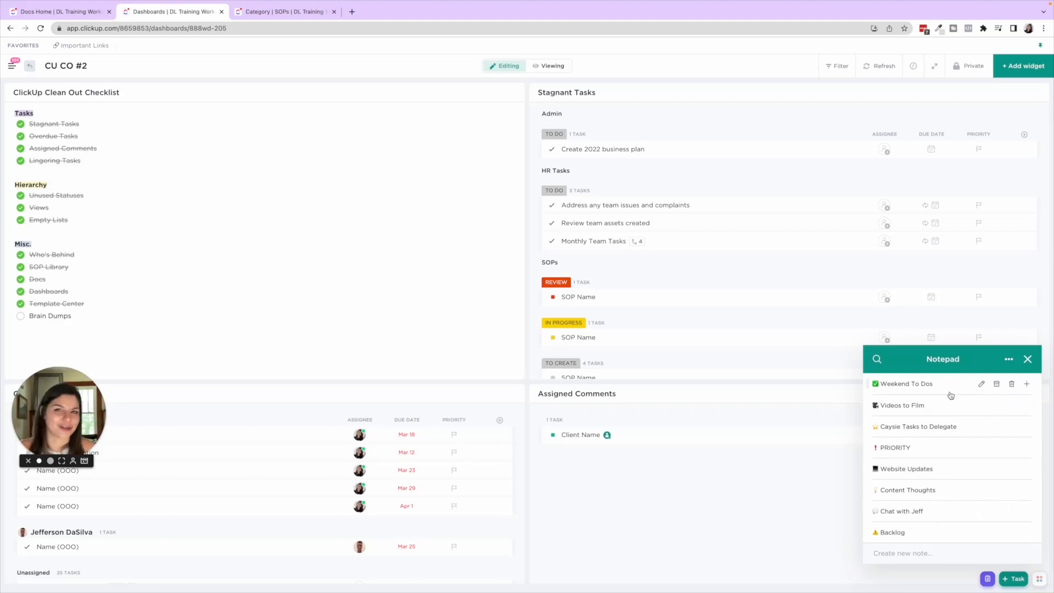
left_click(1026, 359)
left_click(21, 317)
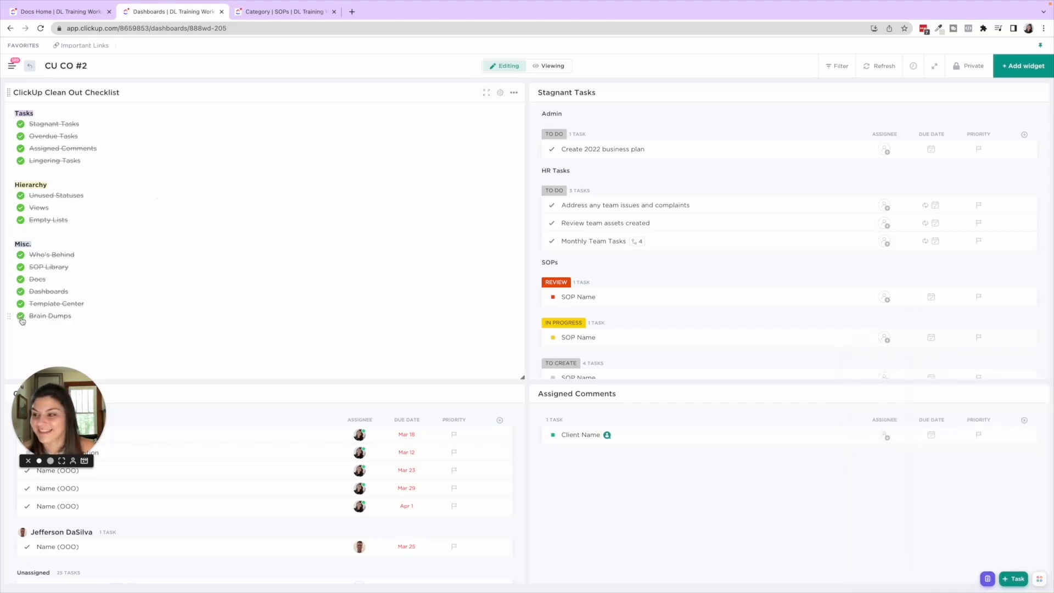